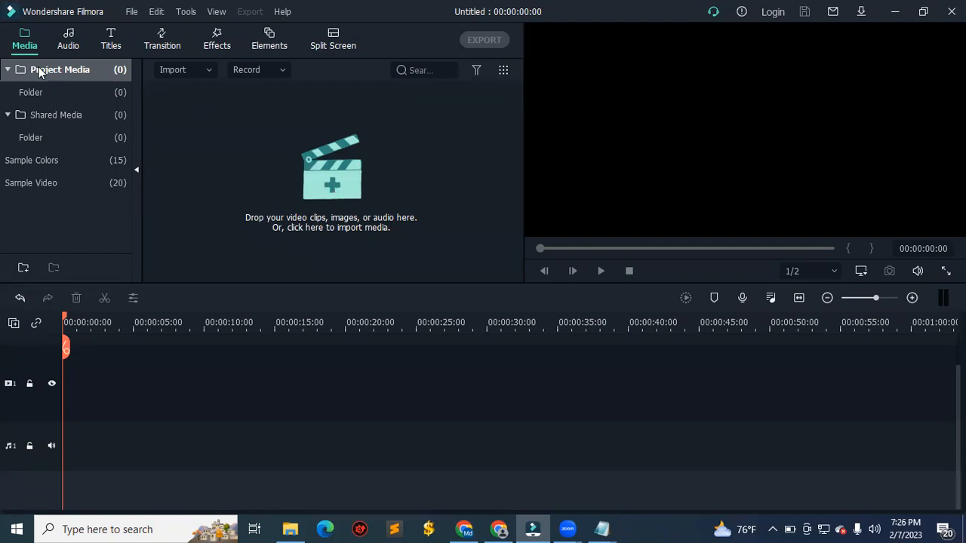
click(337, 188)
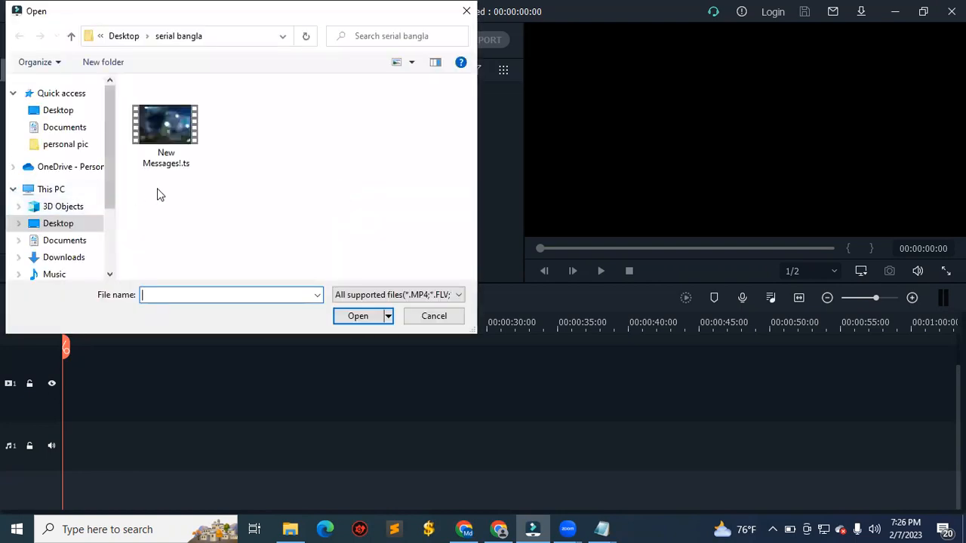
click(75, 130)
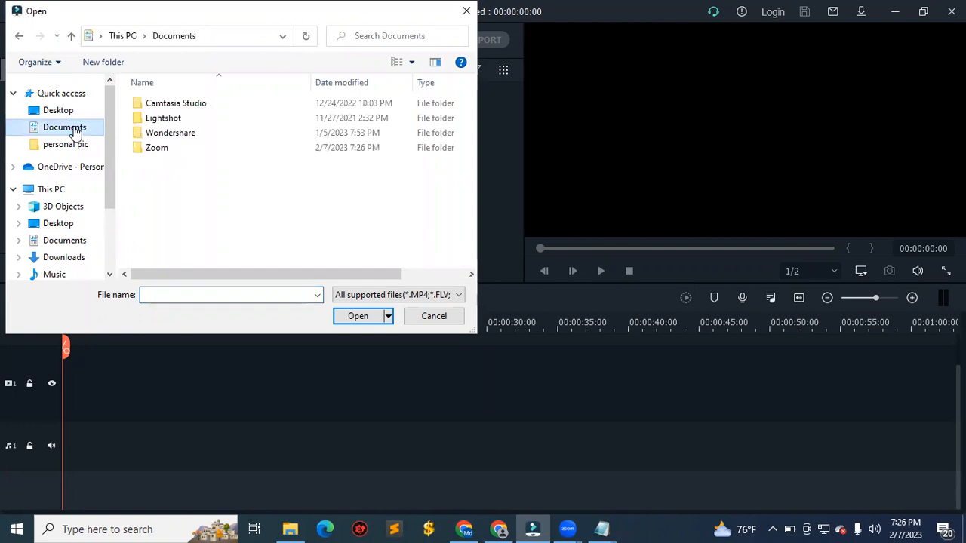
double_click(173, 151)
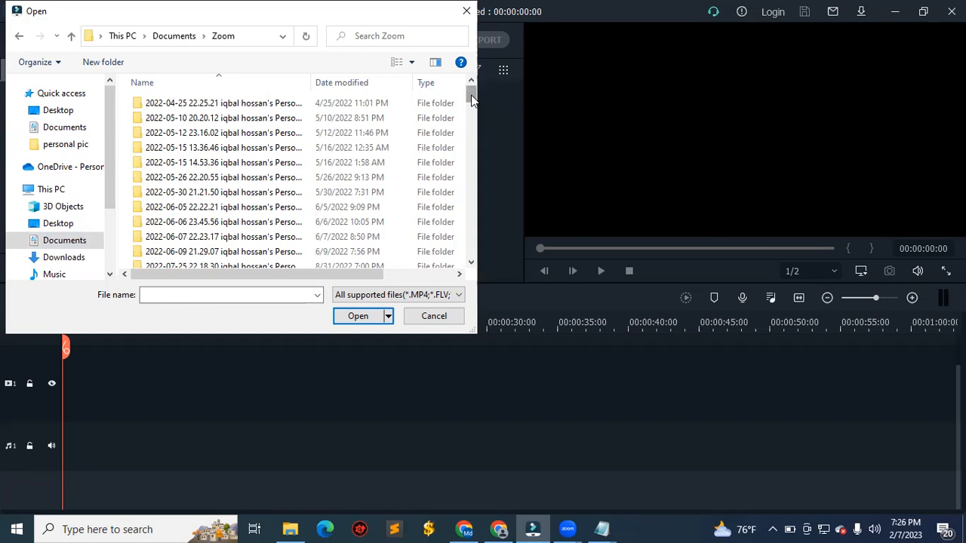
drag(471, 99, 471, 253)
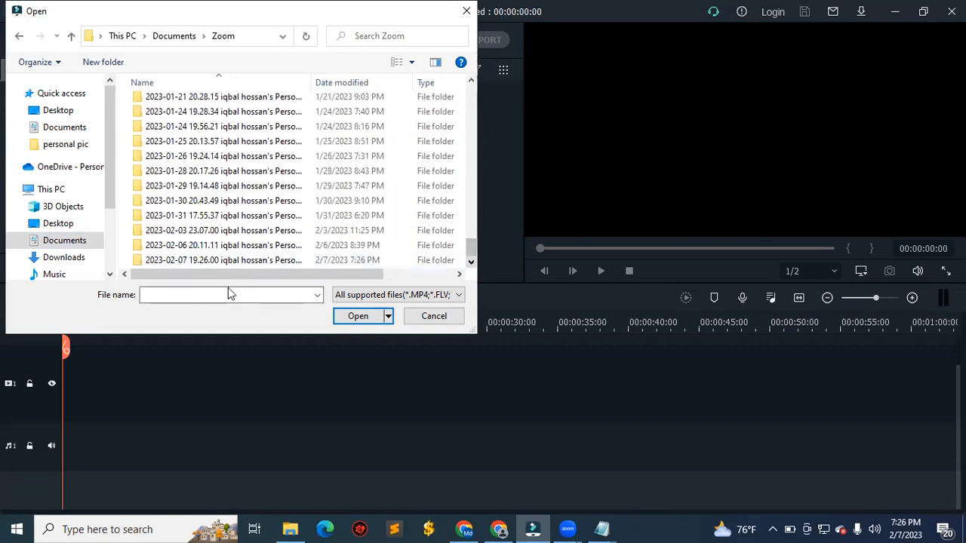
double_click(244, 260)
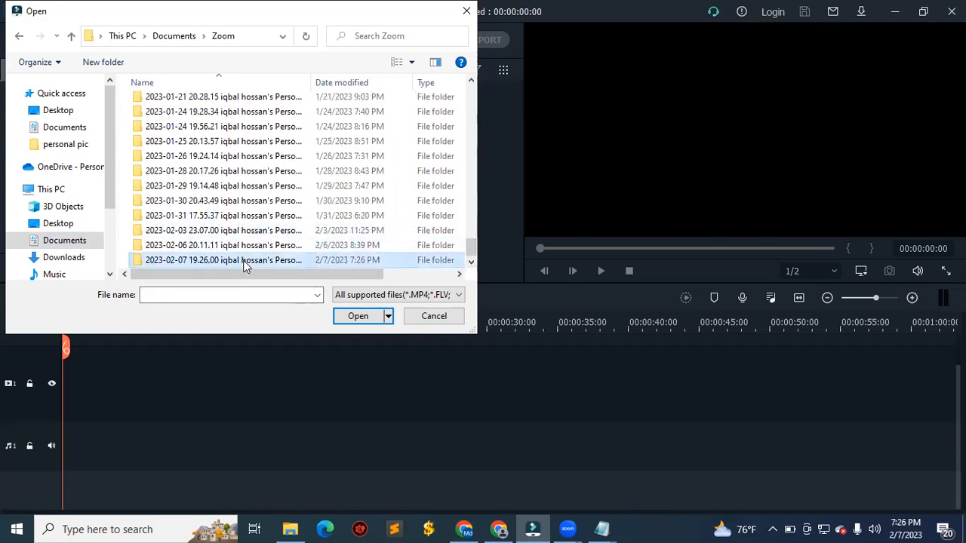
click(21, 39)
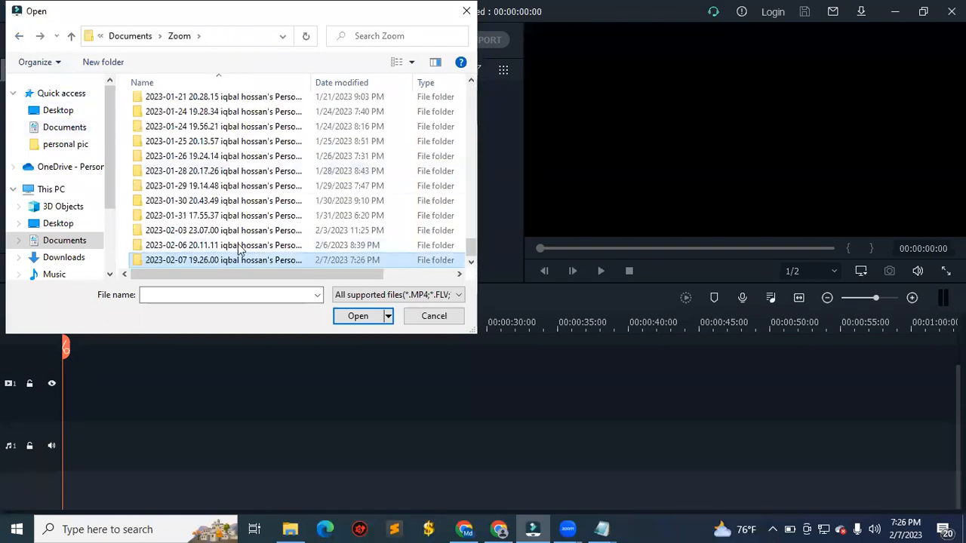
double_click(237, 246)
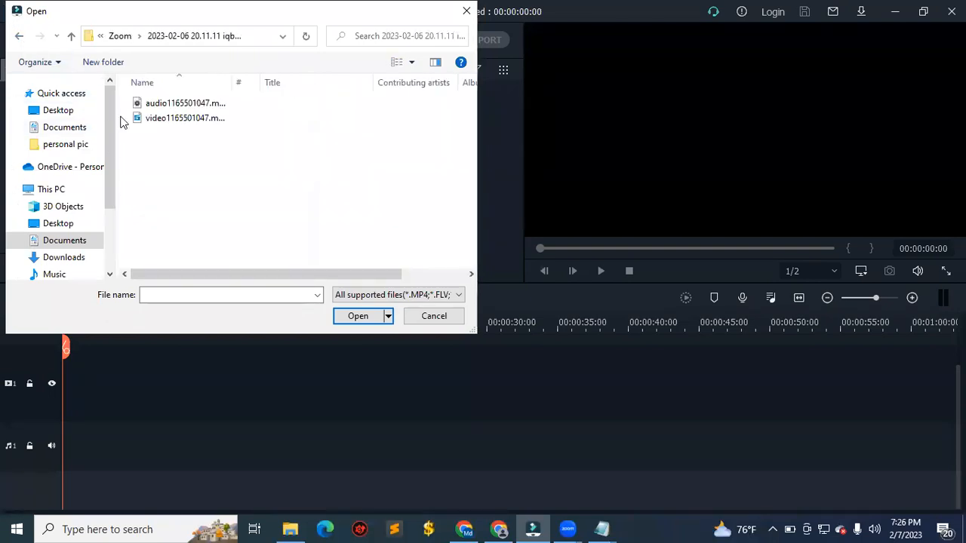
click(169, 120)
click(359, 317)
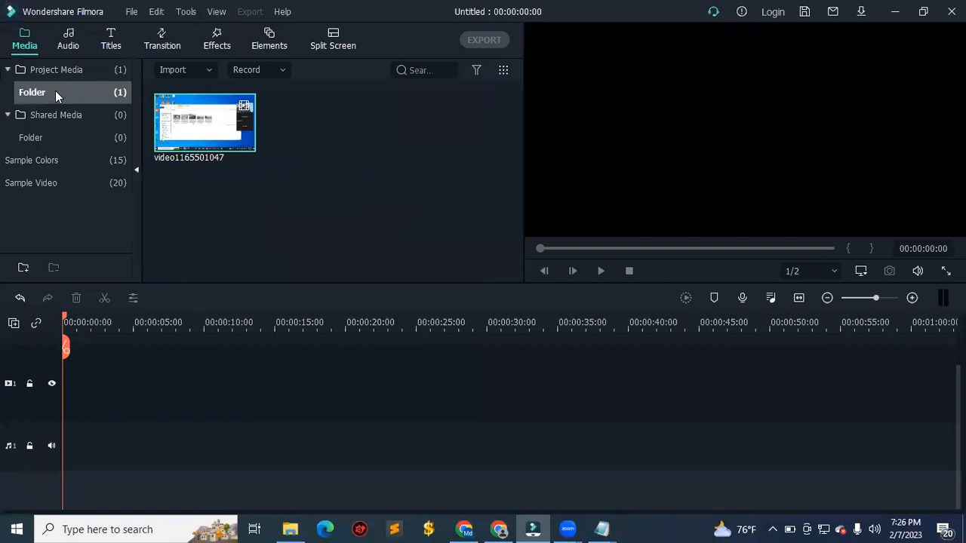
Look through the included audio library and the categories of included title templates.
click(68, 41)
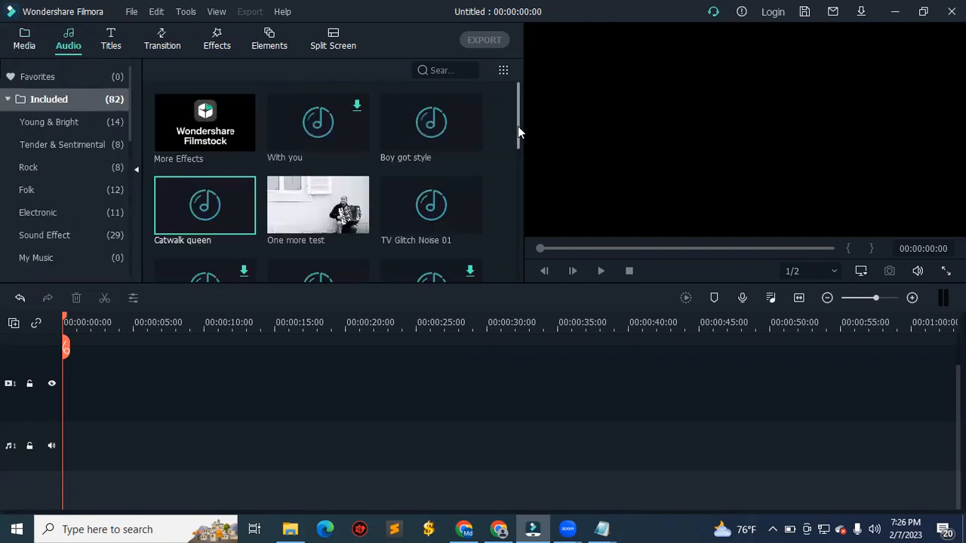
drag(517, 132, 521, 102)
mouse_move(131, 83)
mouse_down()
mouse_move(125, 122)
mouse_move(126, 100)
mouse_up()
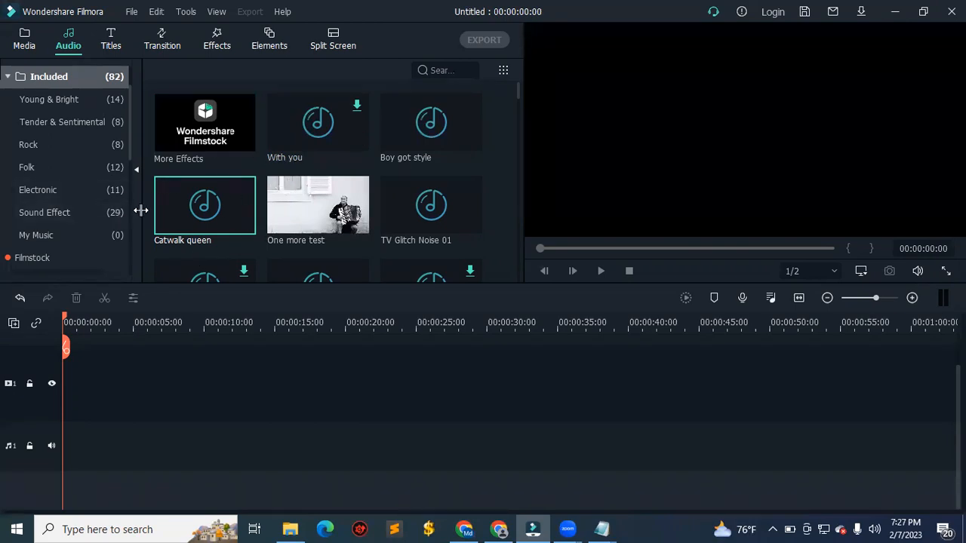
click(110, 47)
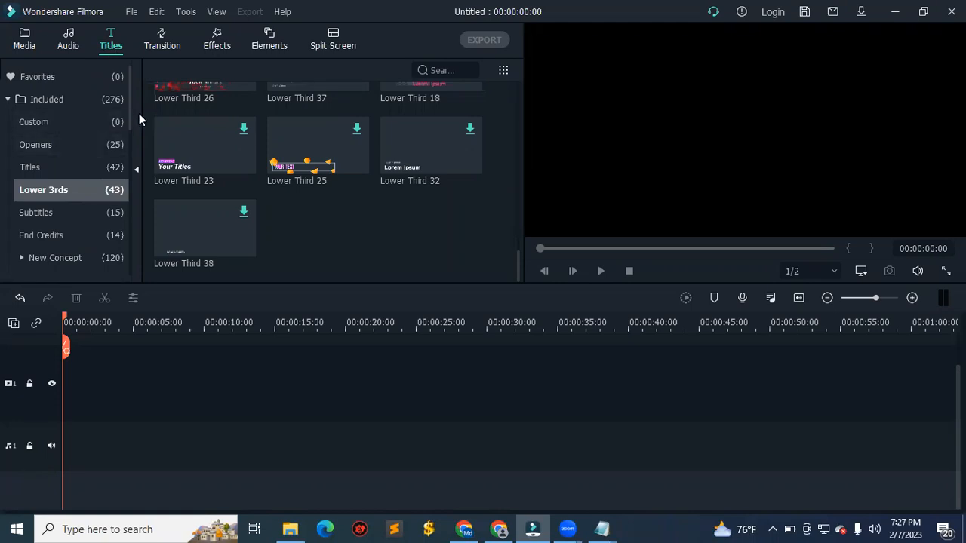
drag(130, 121, 126, 85)
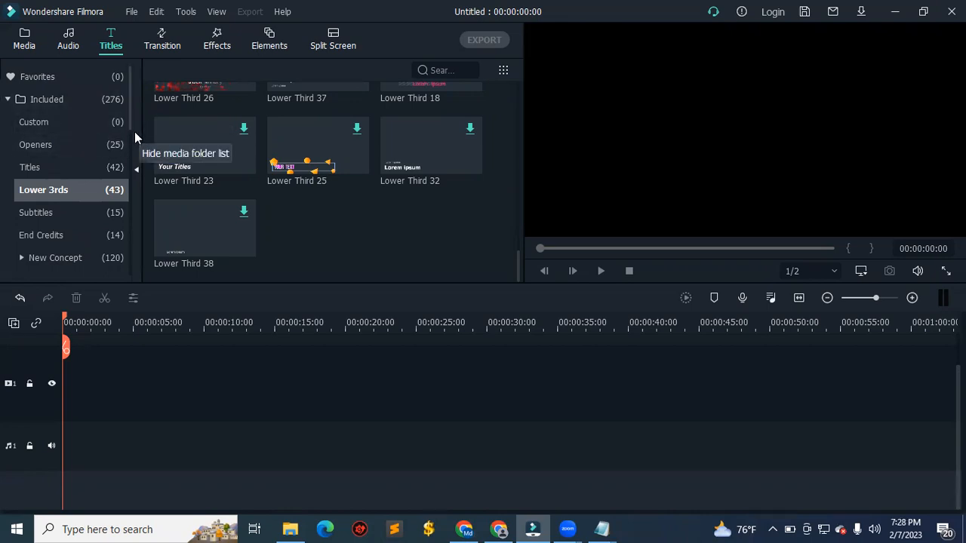
mouse_move(130, 126)
mouse_down()
mouse_move(130, 137)
mouse_move(130, 121)
mouse_up()
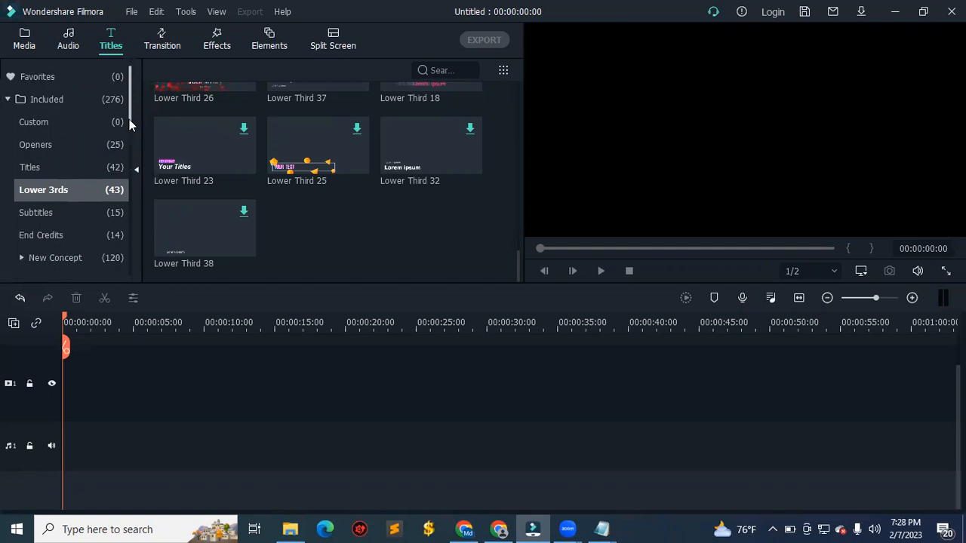
click(9, 101)
click(9, 101)
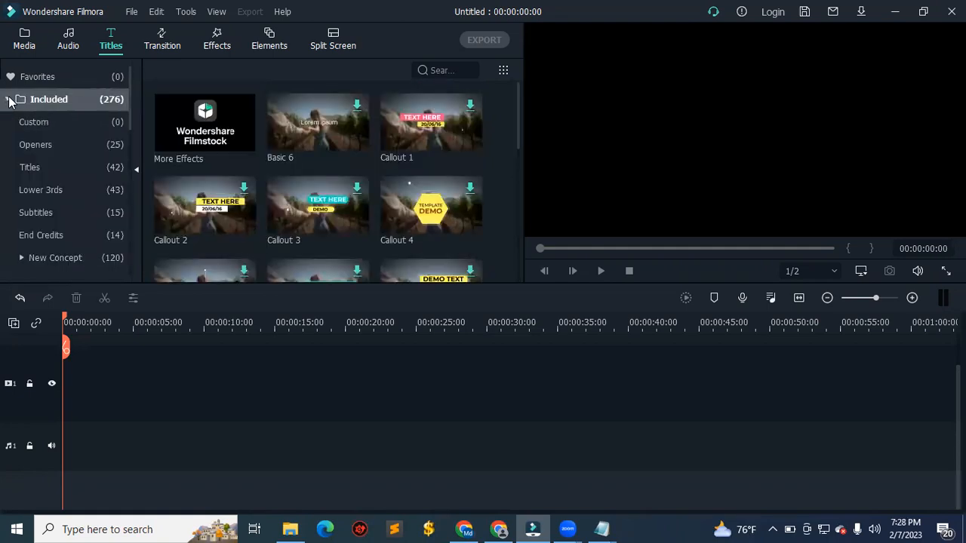
Add the Opener 10 title template from the Openers category to the start of the video track.
click(54, 146)
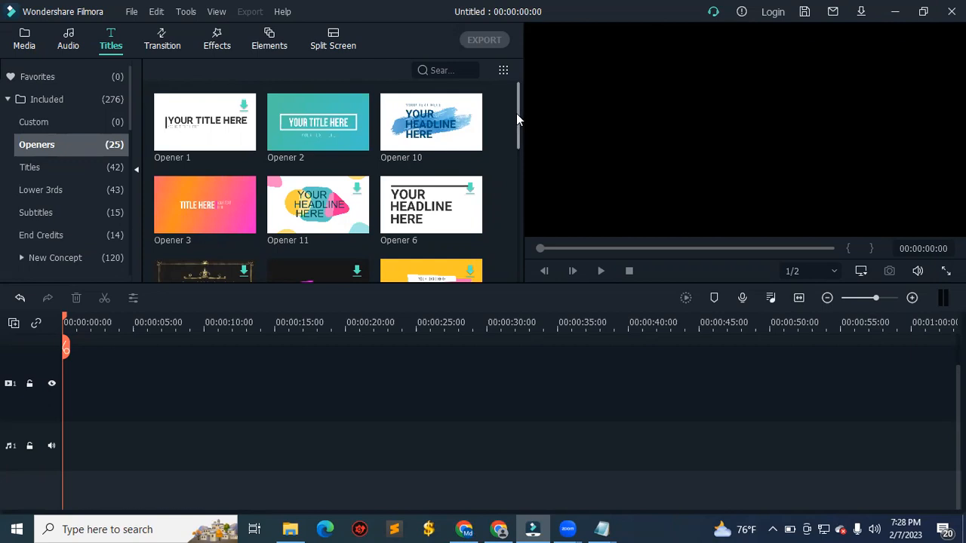
mouse_move(517, 119)
mouse_down()
mouse_move(526, 145)
mouse_move(518, 133)
mouse_move(517, 185)
mouse_move(517, 127)
mouse_up()
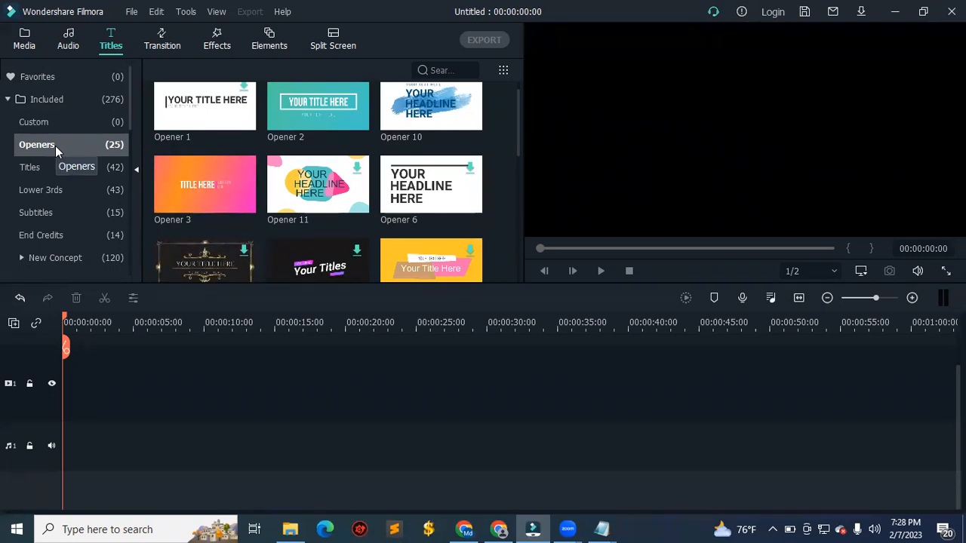
click(426, 118)
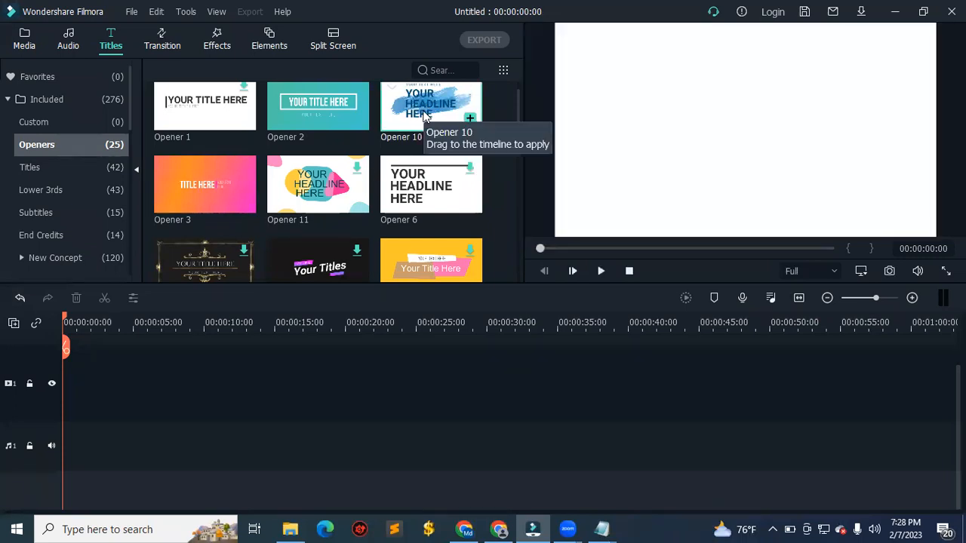
drag(426, 117, 64, 428)
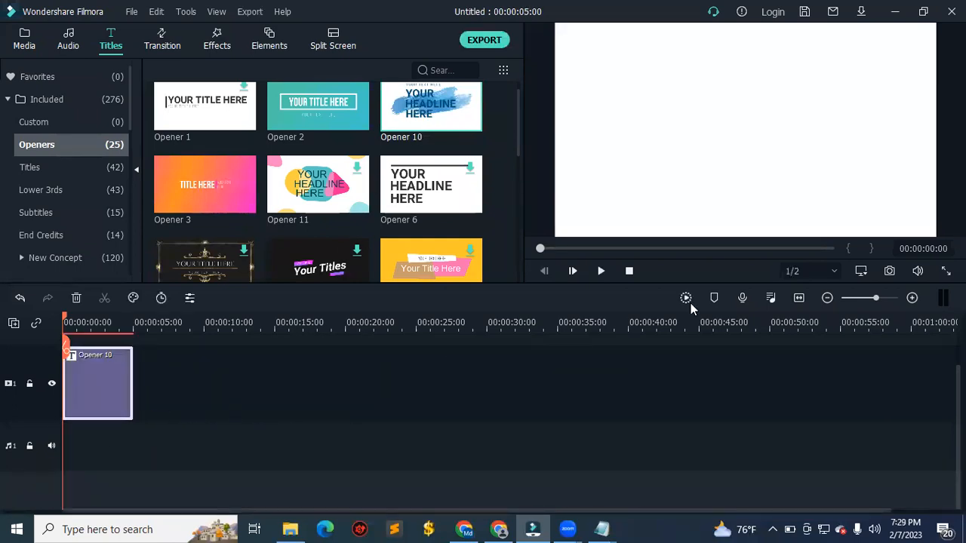
Play the opener title through, return the playhead to the start and replay it.
click(601, 271)
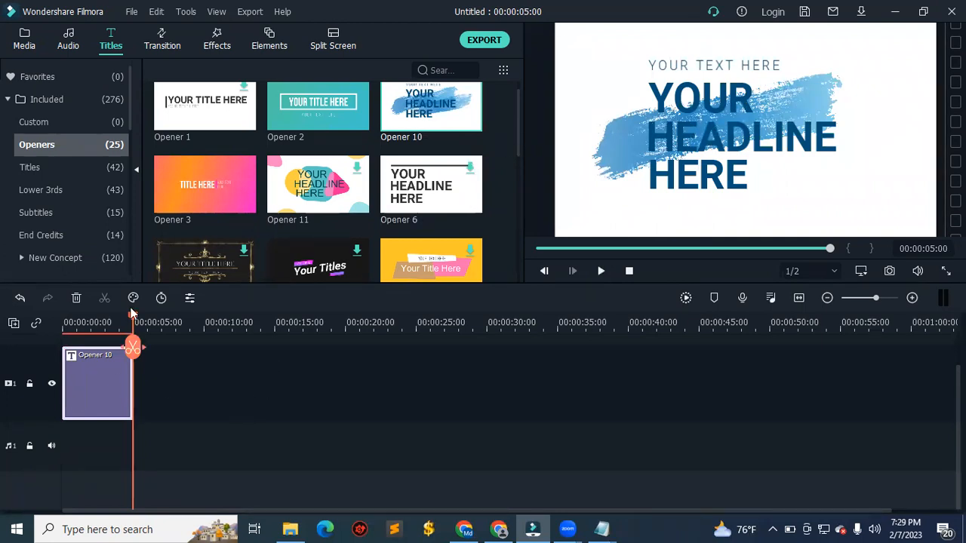
drag(134, 317, 50, 334)
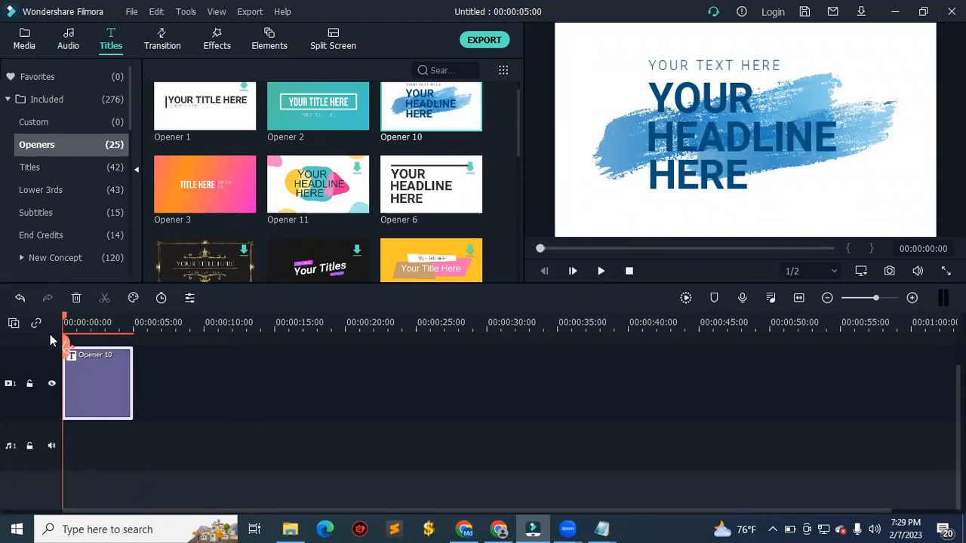
click(601, 274)
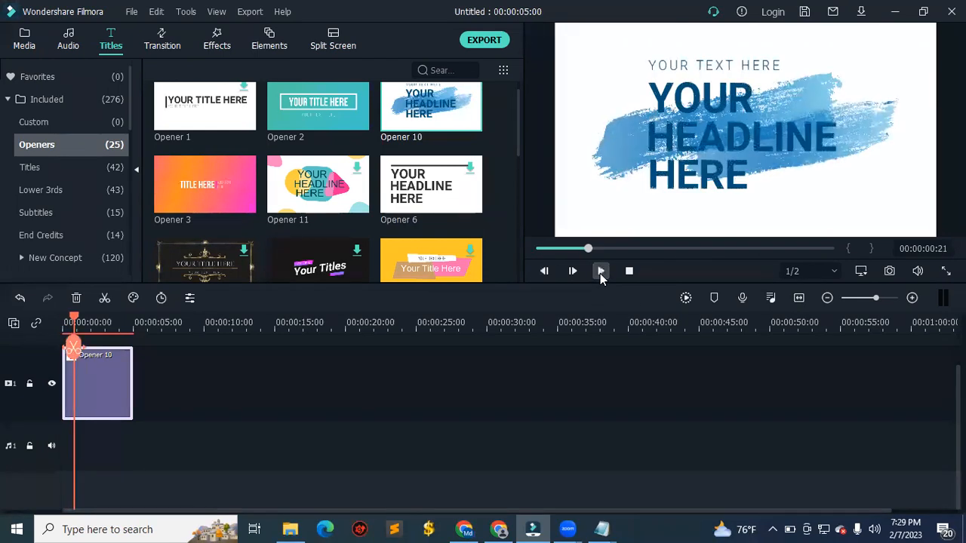
Replace the word "YOUR" in the opener's headline with "welcoe".
click(688, 105)
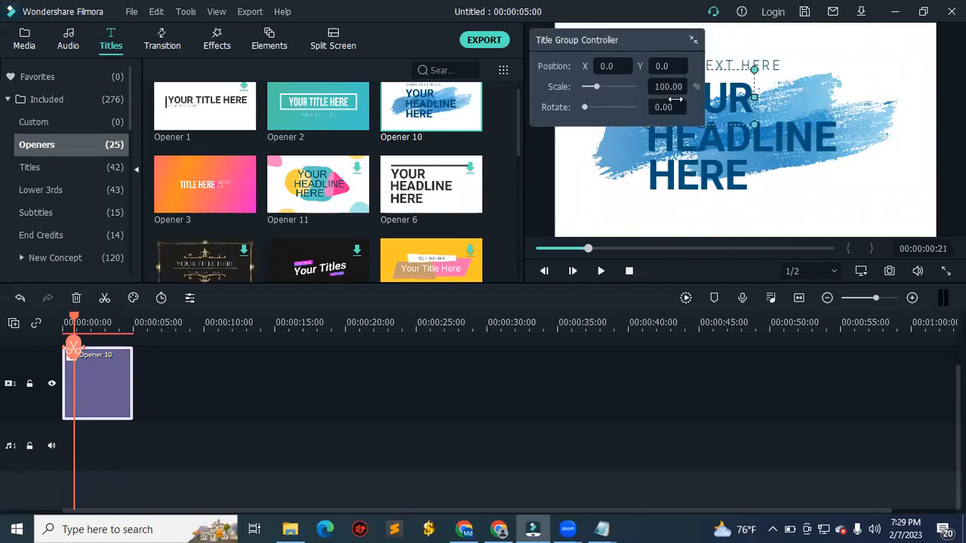
drag(641, 41, 426, 108)
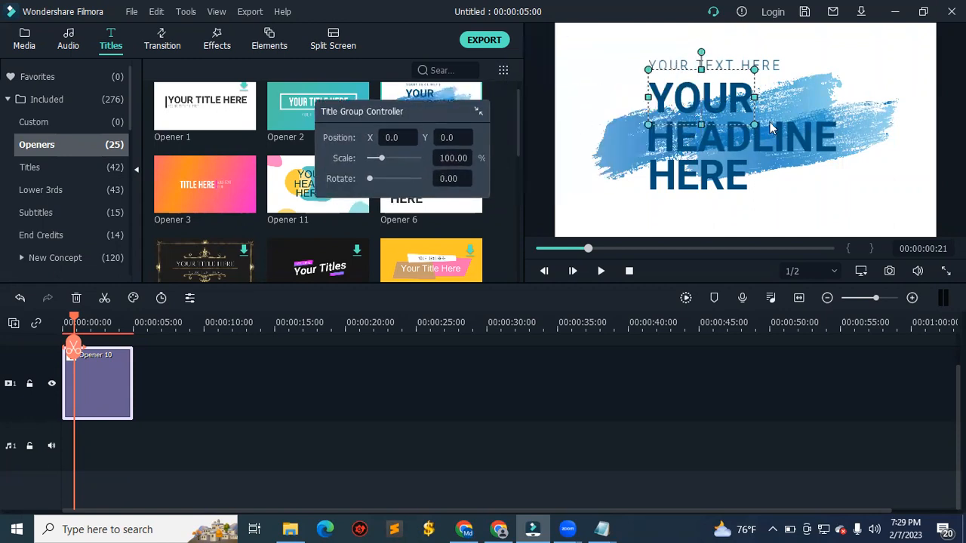
double_click(726, 100)
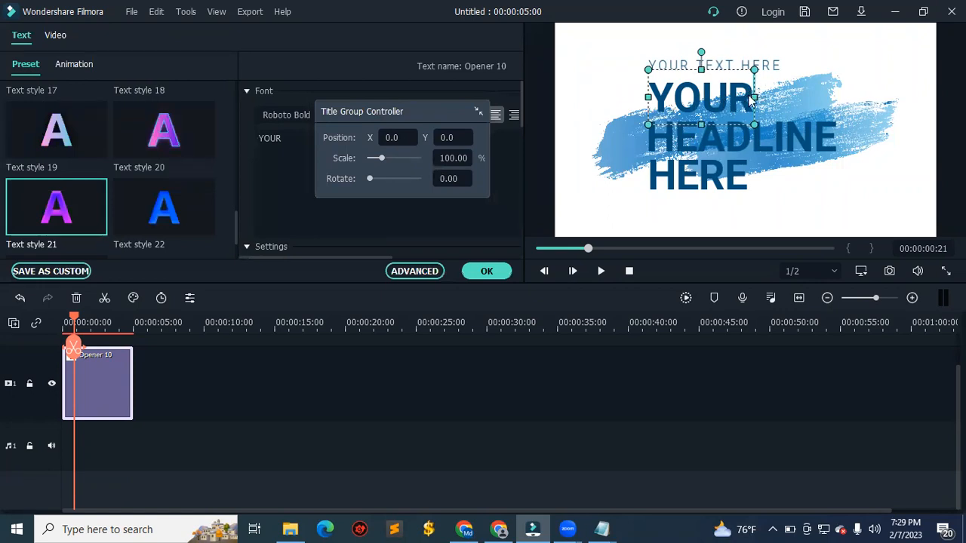
key(BackSpace)
key(BackSpace)
key(BackSpace)
key(BackSpace)
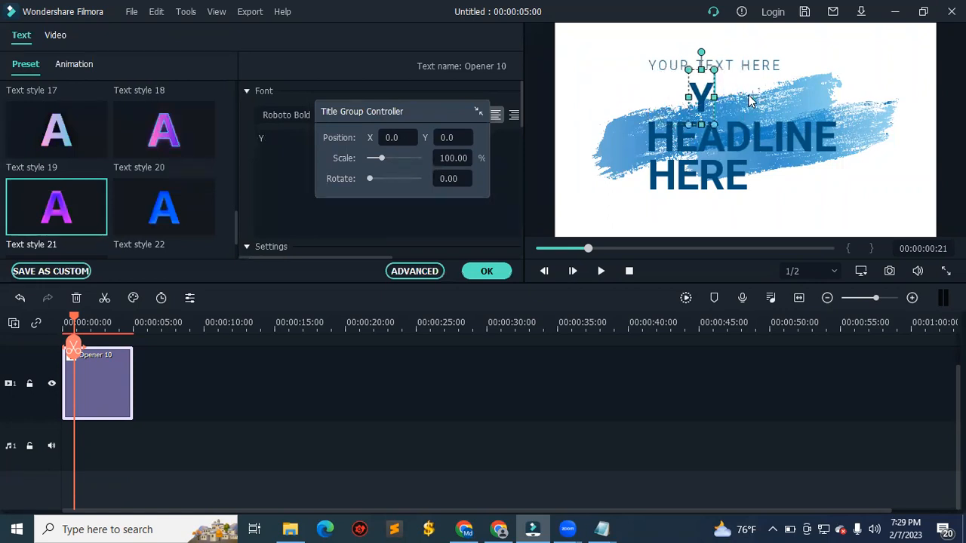
text(welcoe)
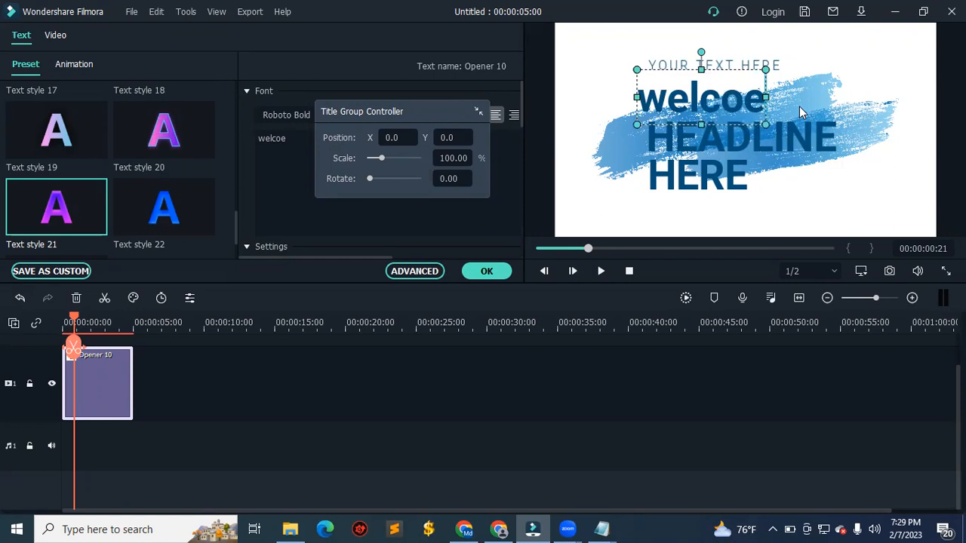
Replace the word "HEADLINE" in the opener title with "Freelancing".
click(785, 140)
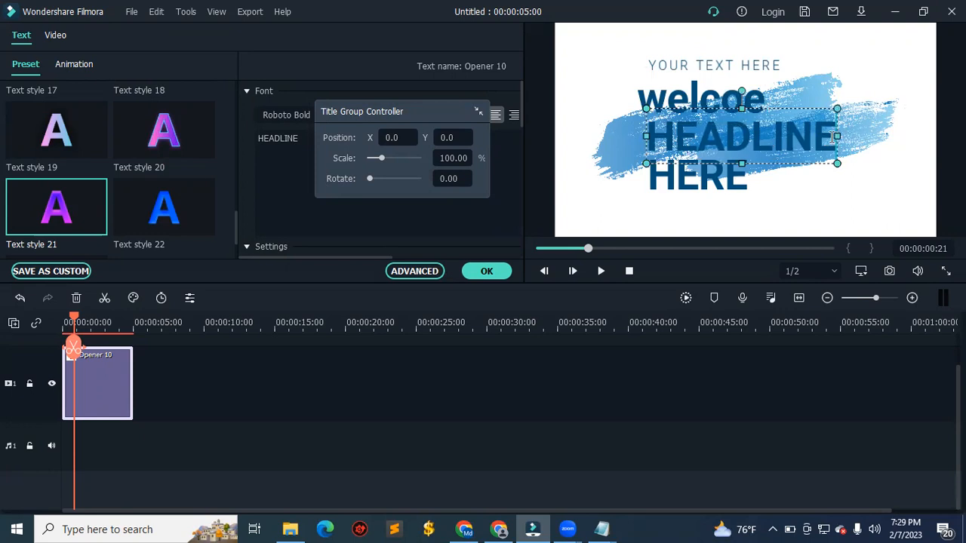
key(BackSpace)
key(BackSpace)
key(BackSpace)
key(BackSpace)
key(BackSpace)
key(BackSpace)
key(BackSpace)
key(BackSpace)
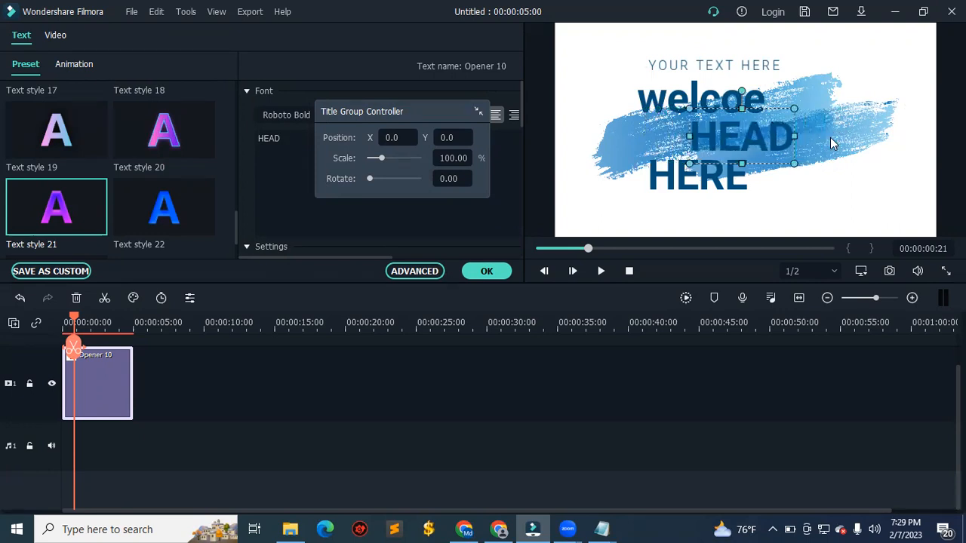
text(Freelancing)
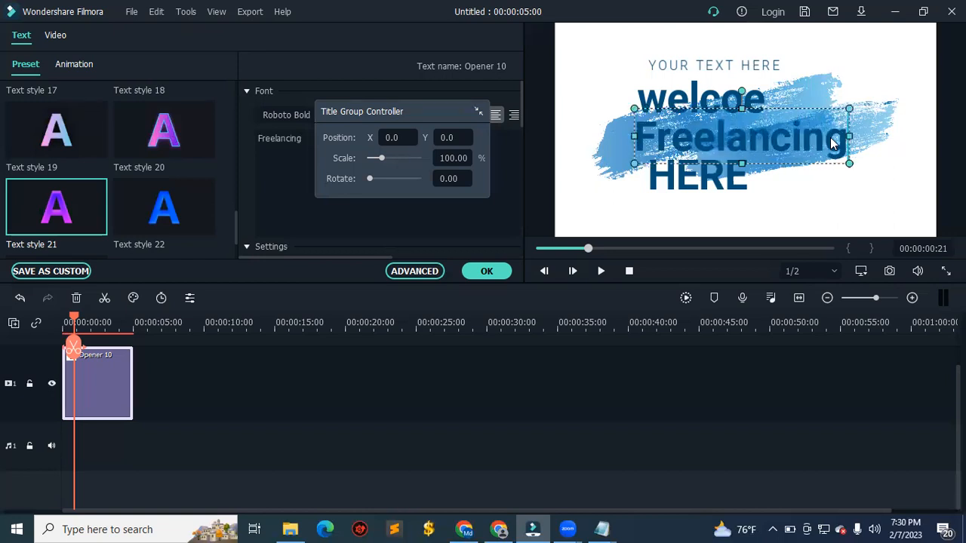
Replace the word "HERE" in the opener title with "Help" and return the playhead to the start of the timeline.
click(739, 187)
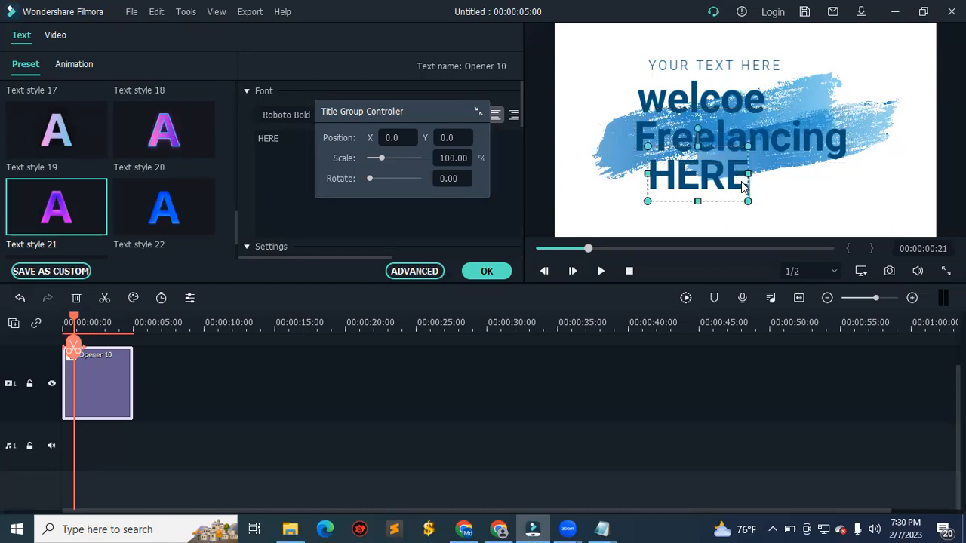
key(BackSpace)
key(BackSpace)
key(BackSpace)
key(BackSpace)
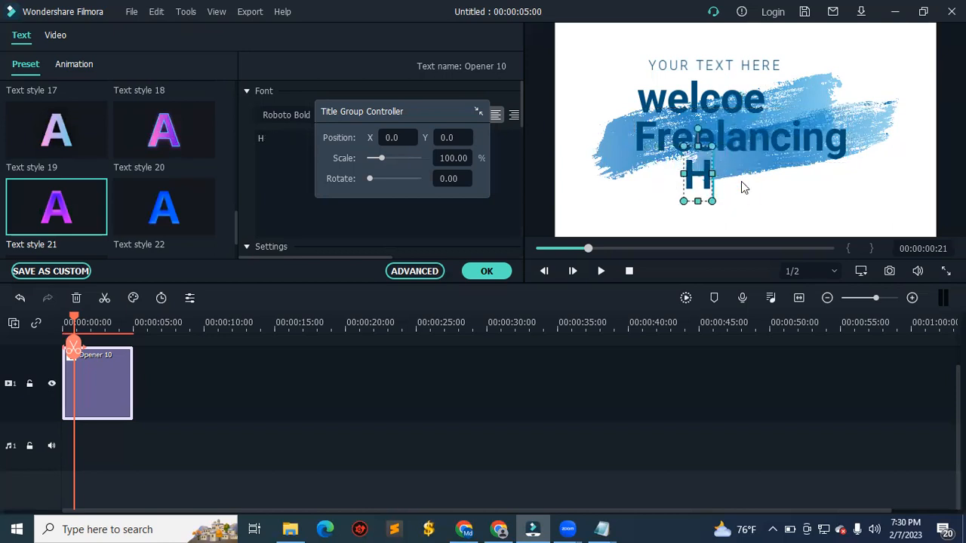
text(help)
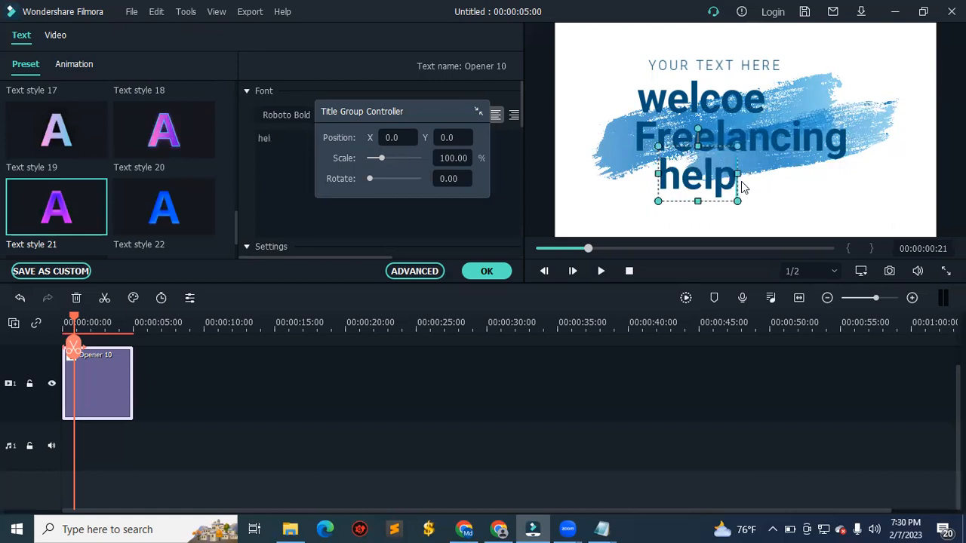
key(BackSpace)
key(BackSpace)
key(BackSpace)
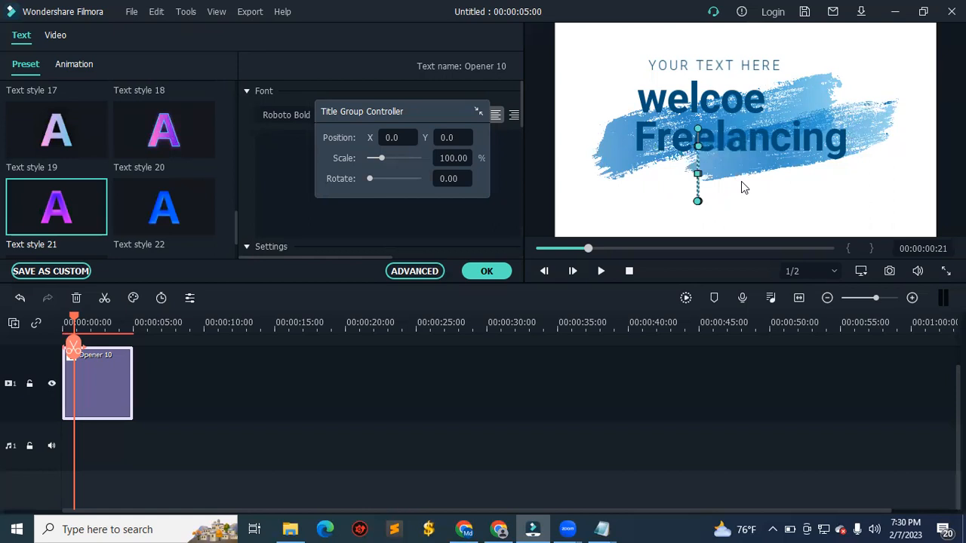
text(Help)
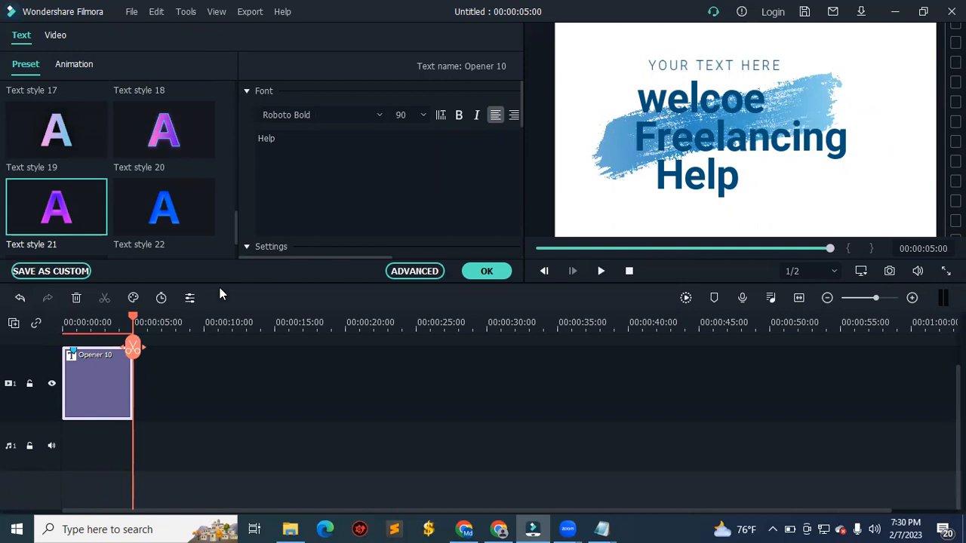
drag(133, 323, 65, 322)
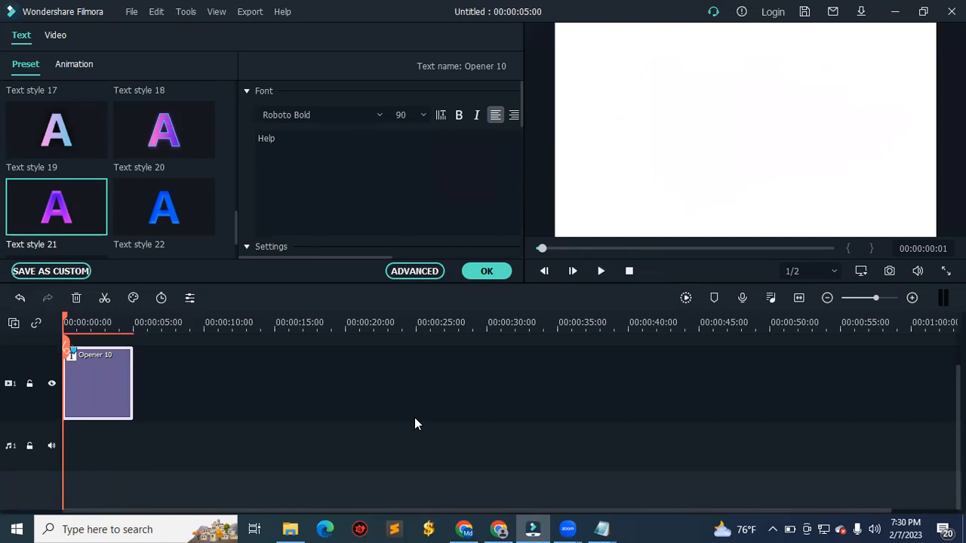
Play the opener title through, return the playhead near the start and replay it until the headline words are visible.
click(601, 274)
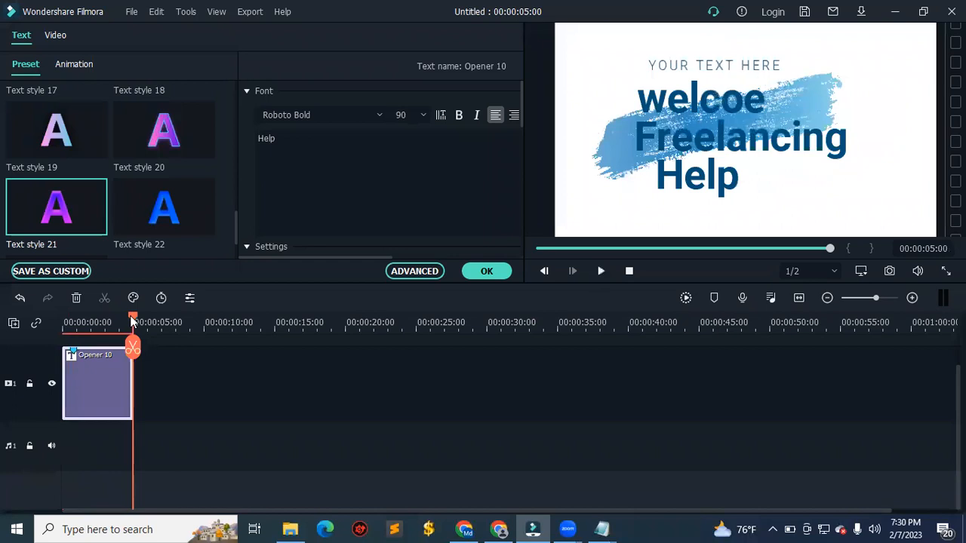
drag(132, 321, 66, 325)
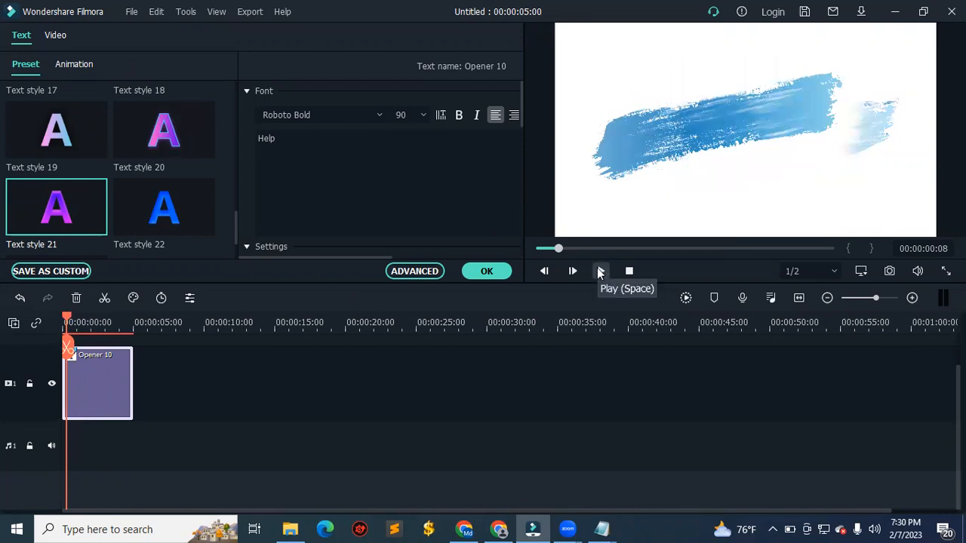
click(600, 273)
click(601, 270)
Apply the Text style 8 preset to the word "Freelancing" in the opener title.
click(694, 135)
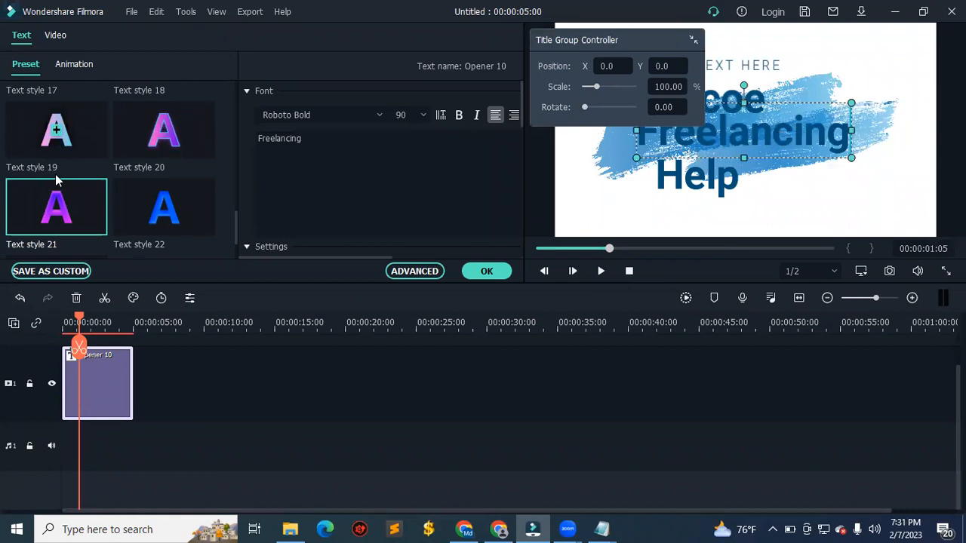
drag(236, 222, 236, 132)
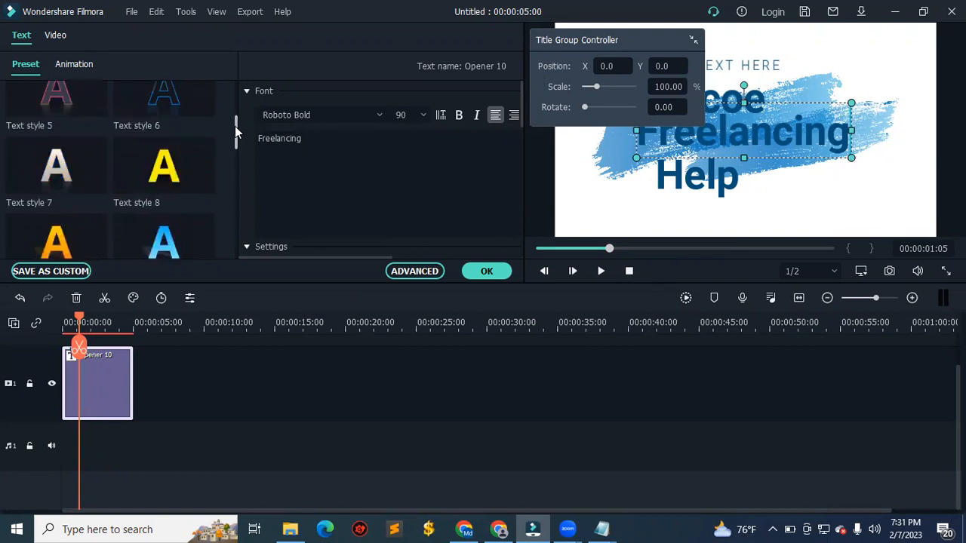
click(162, 183)
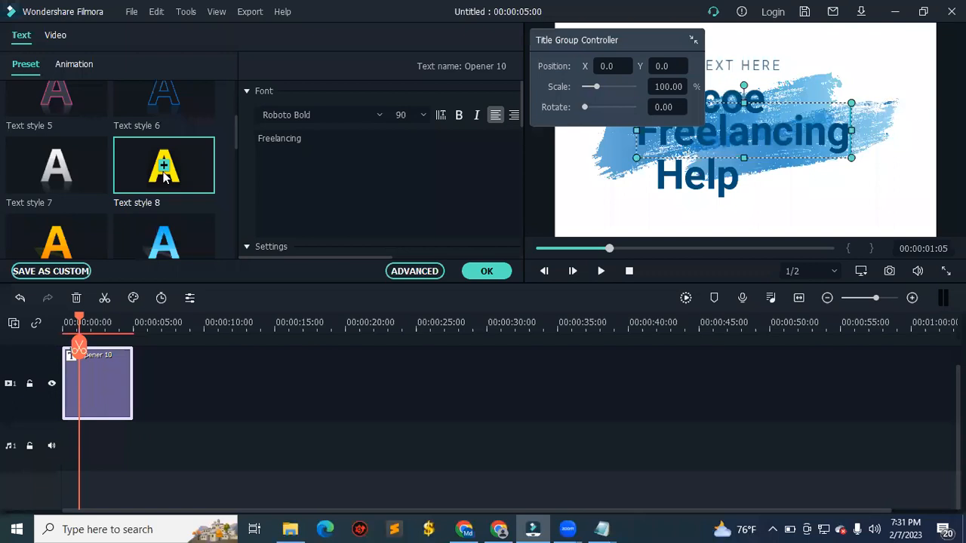
scroll(164, 177, down, 6)
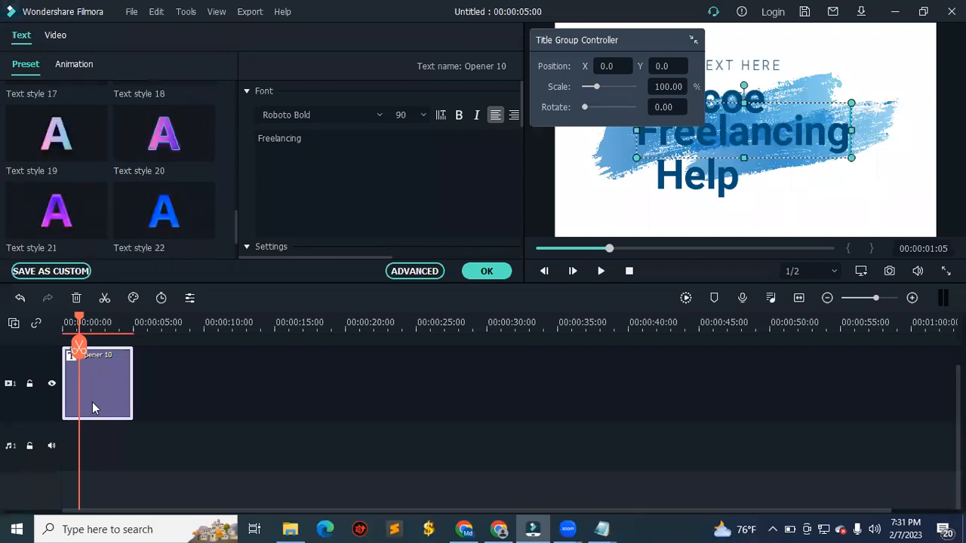
drag(235, 234, 237, 140)
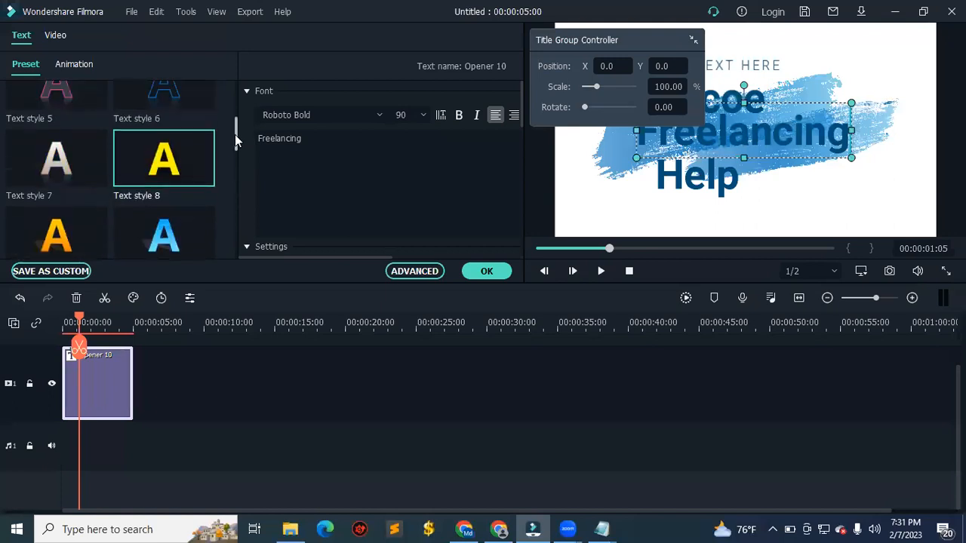
click(153, 172)
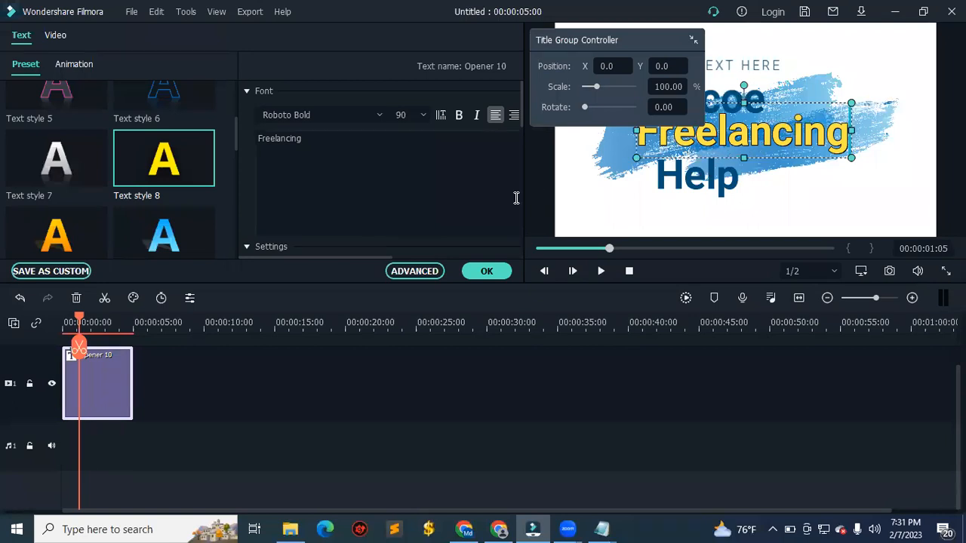
Apply the Text style 5 preset to "Help" and the Text style 3 preset to "welcoe".
click(698, 181)
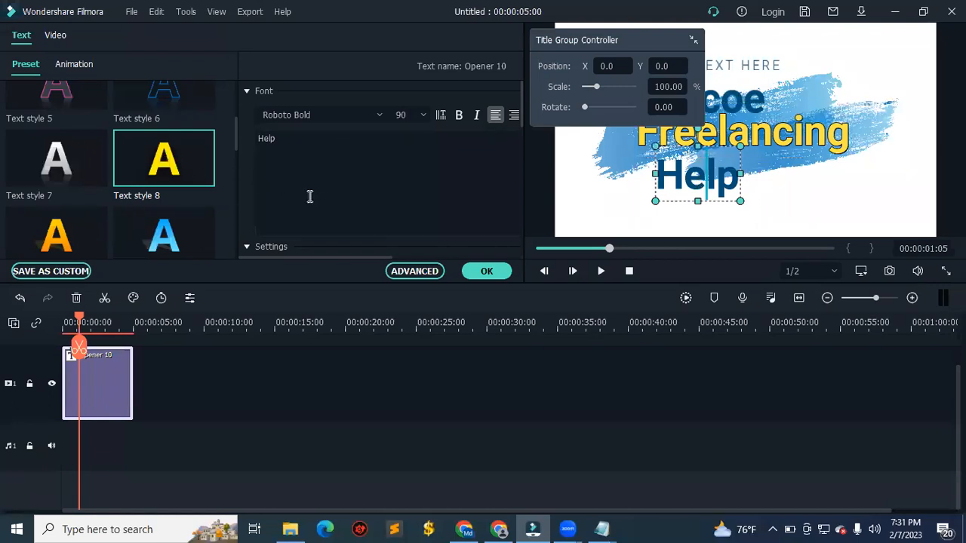
drag(235, 141, 238, 120)
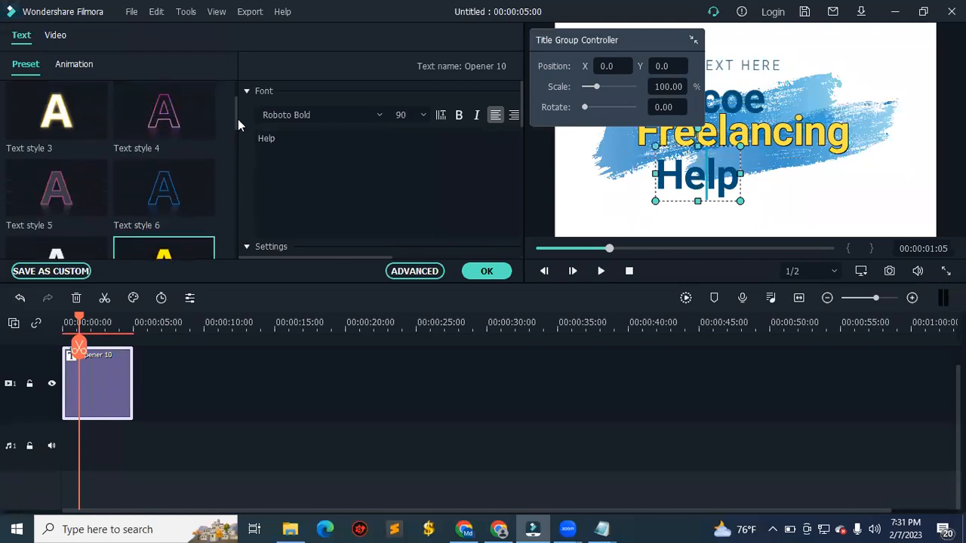
click(48, 204)
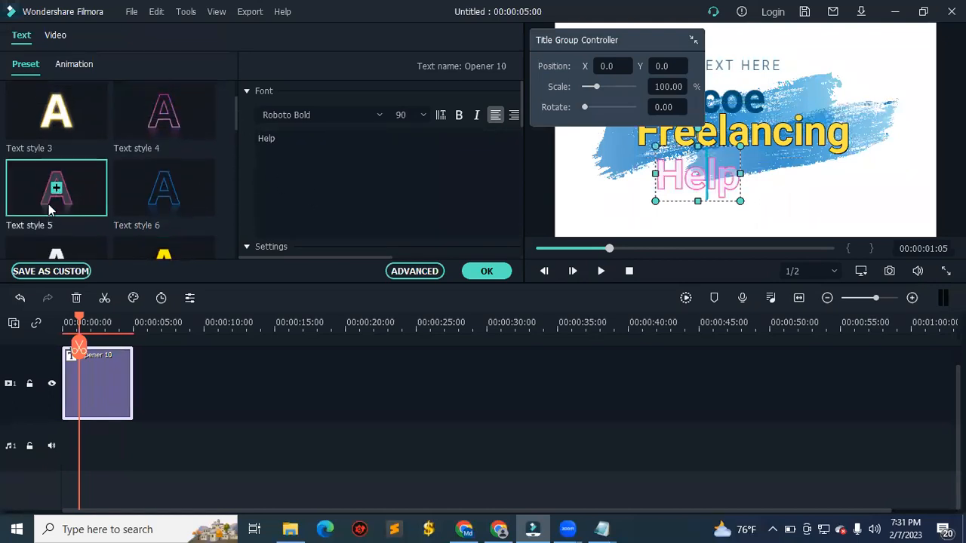
click(757, 105)
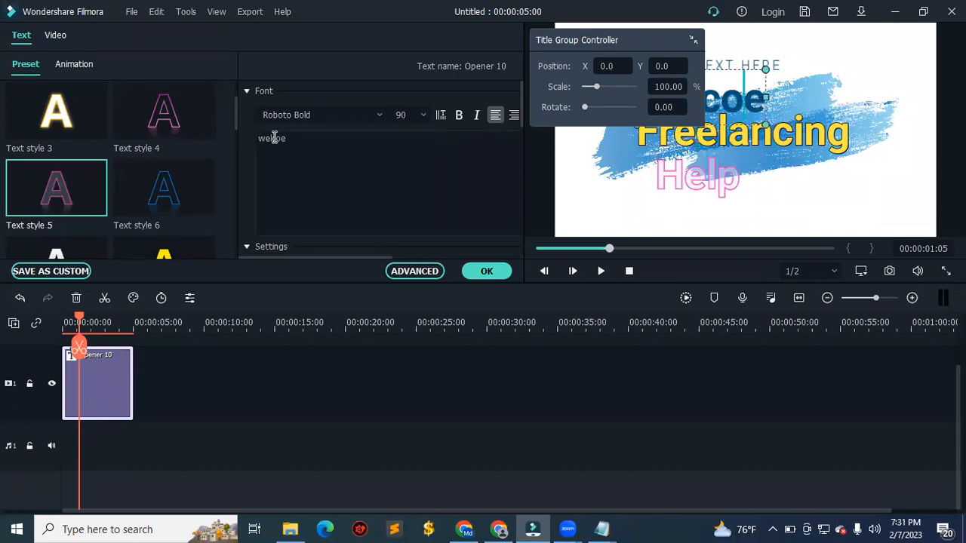
click(47, 122)
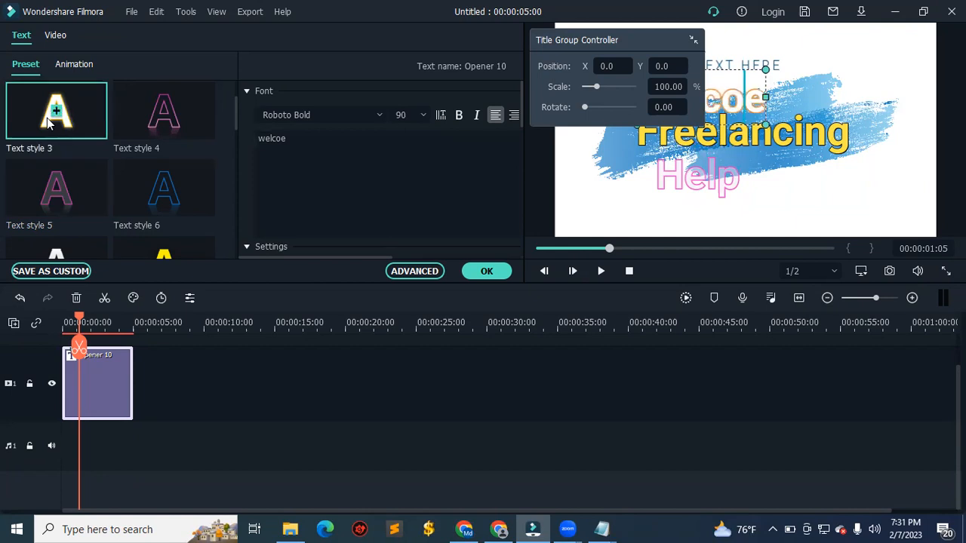
Delete the word "HERE" from the small "YOUR TEXT HERE" line above the headline.
drag(652, 41, 416, 50)
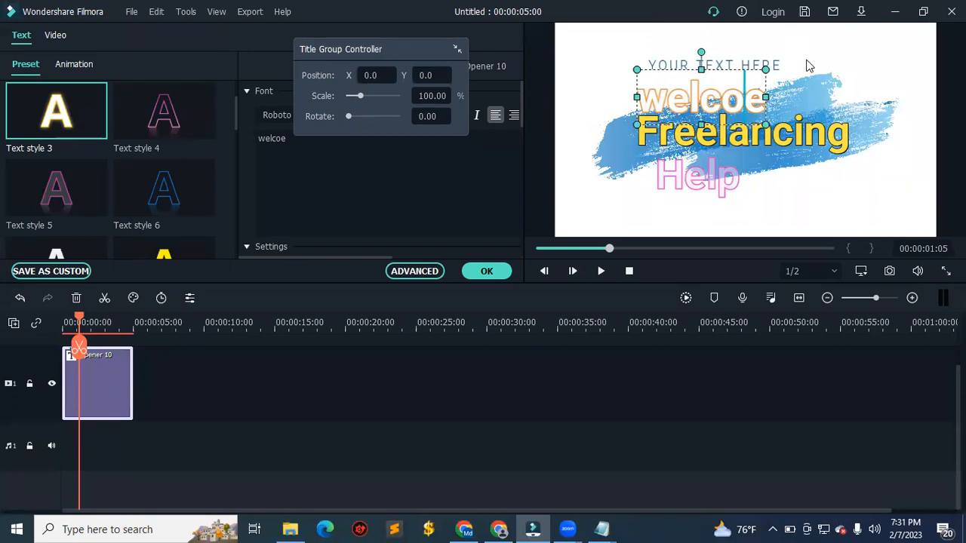
click(740, 72)
click(740, 65)
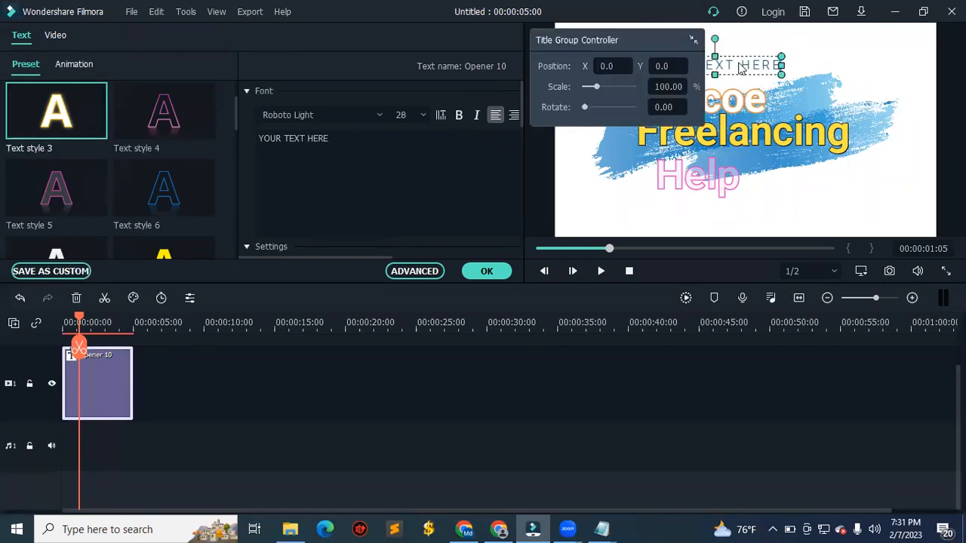
key(BackSpace)
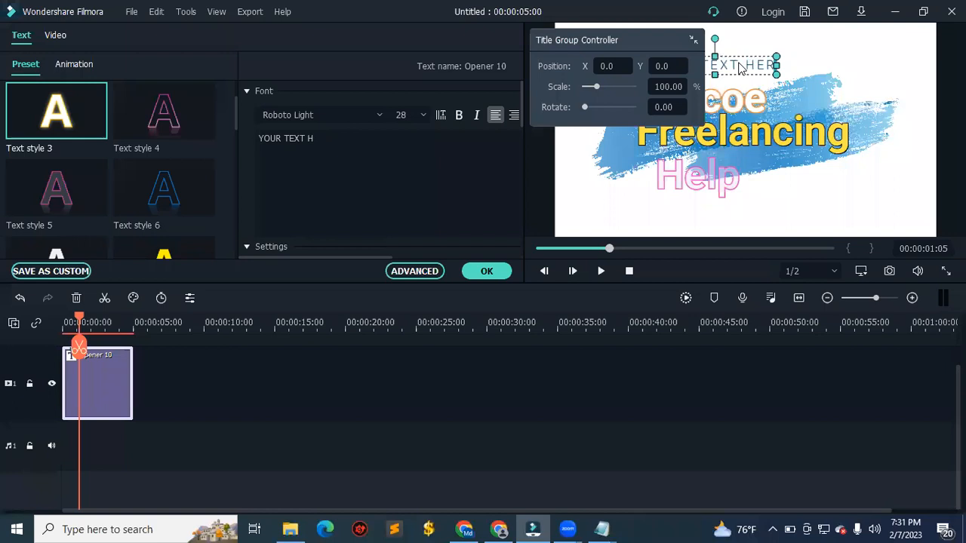
key(BackSpace)
key(BackSpace)
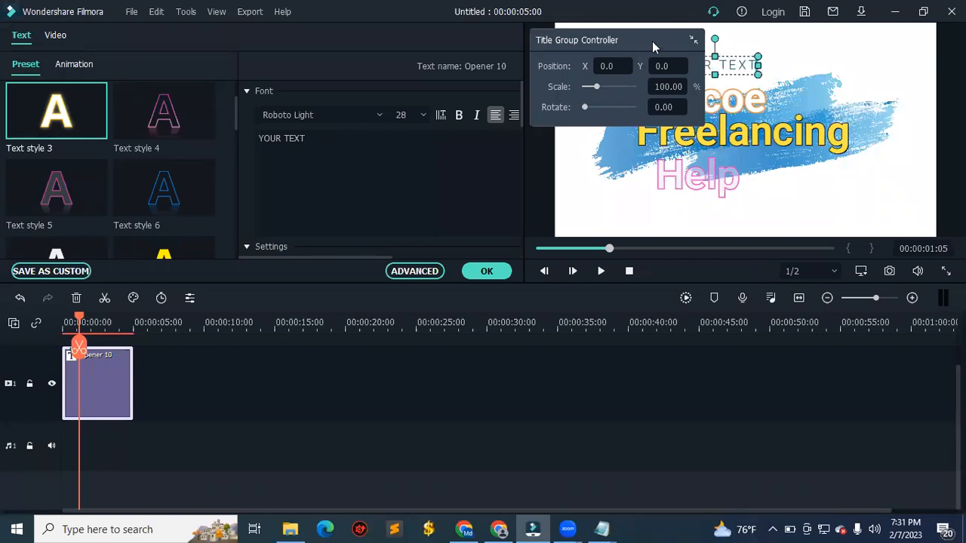
Move the small "YOUR TEXT" line up and to the right, away from the headline.
drag(652, 41, 437, 117)
click(823, 74)
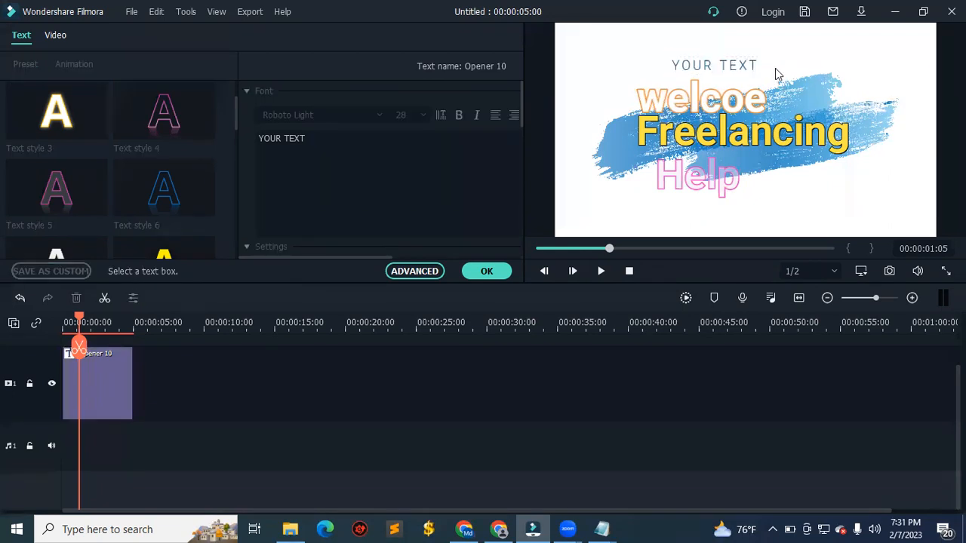
click(734, 68)
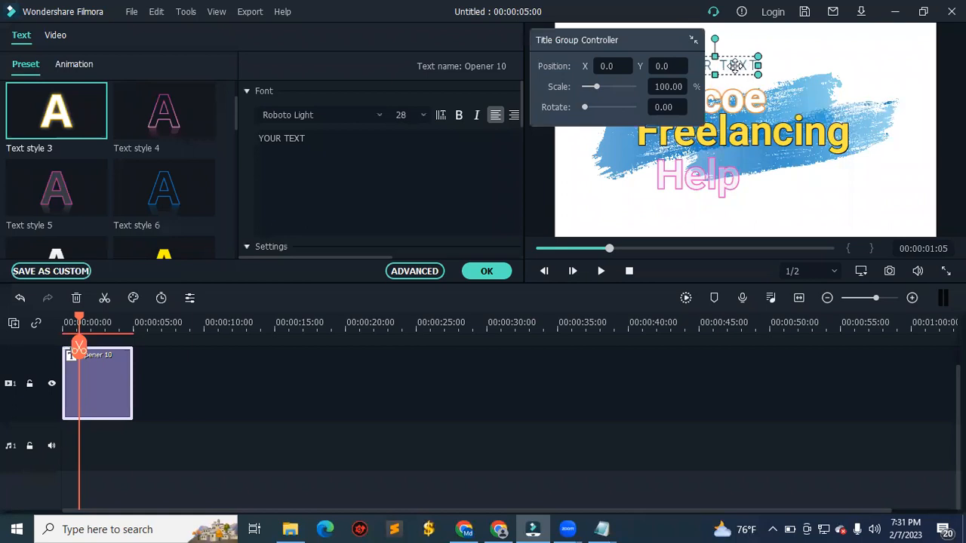
drag(636, 41, 478, 116)
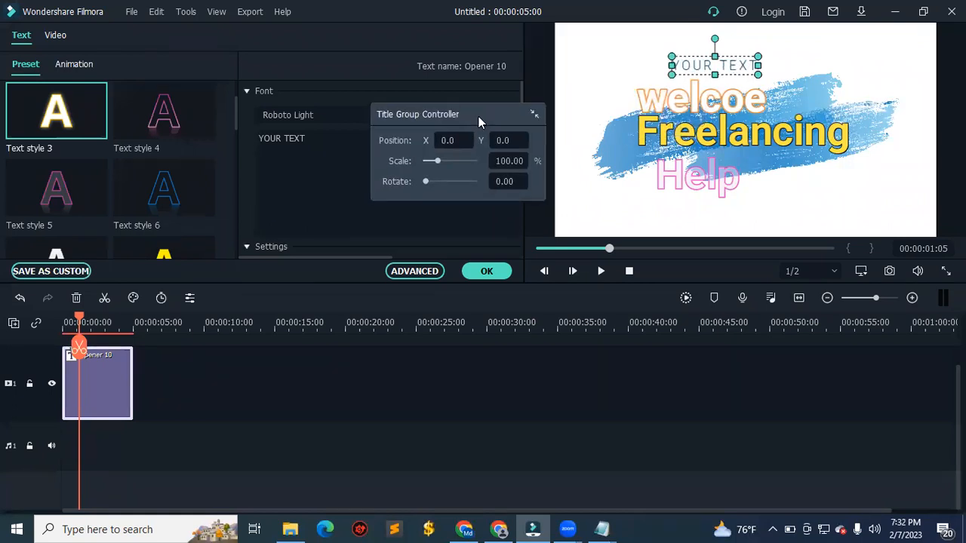
drag(701, 70, 742, 60)
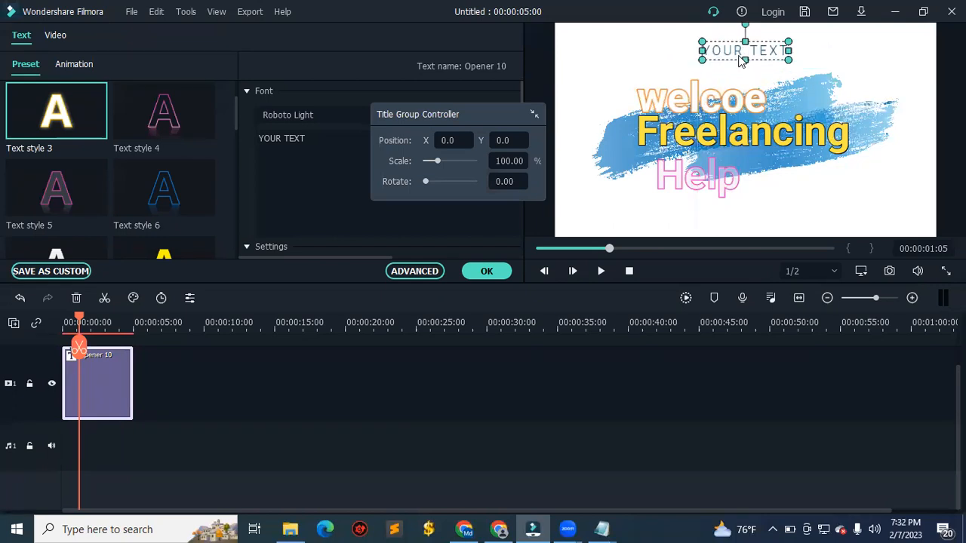
Erase everything except one letter "T" from the small text line above the headline.
double_click(785, 55)
key(BackSpace)
key(BackSpace)
key(BackSpace)
key(BackSpace)
key(BackSpace)
key(BackSpace)
key(BackSpace)
key(BackSpace)
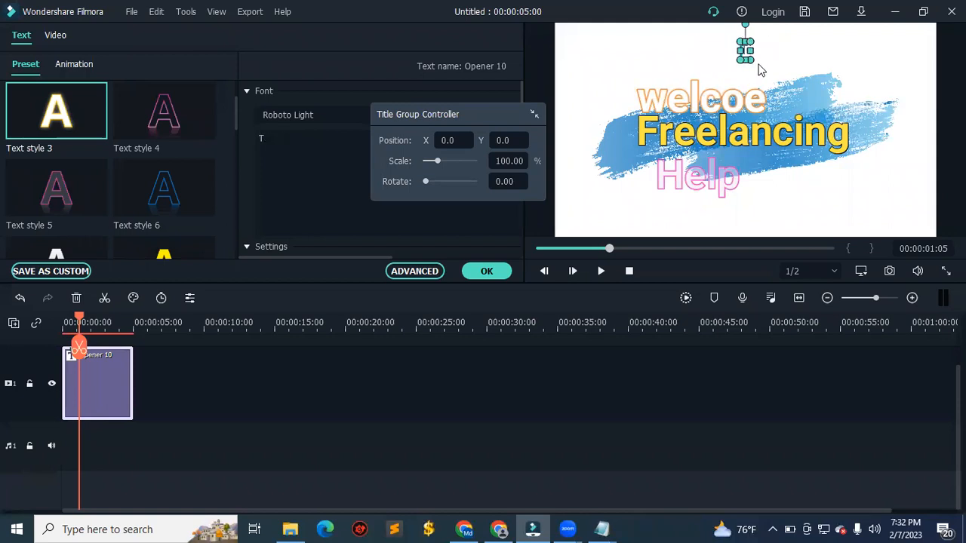
Shift the leftover "T" to the right above the headline and clear it from the title.
click(759, 68)
click(745, 52)
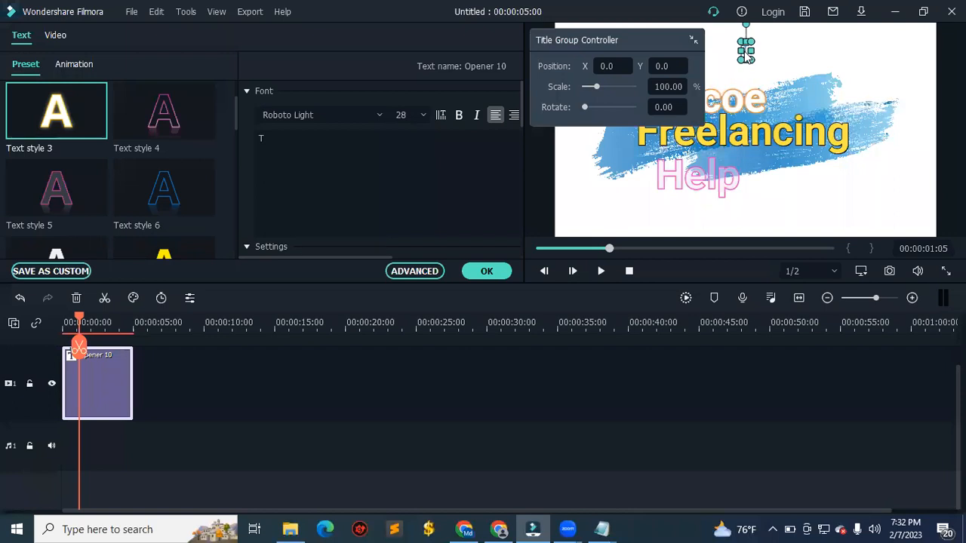
drag(745, 55, 838, 51)
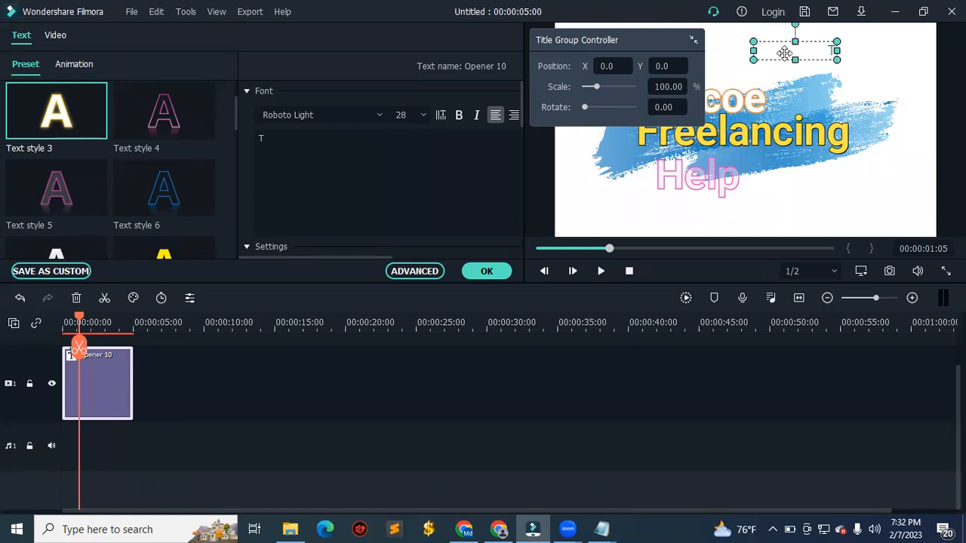
drag(753, 52, 717, 51)
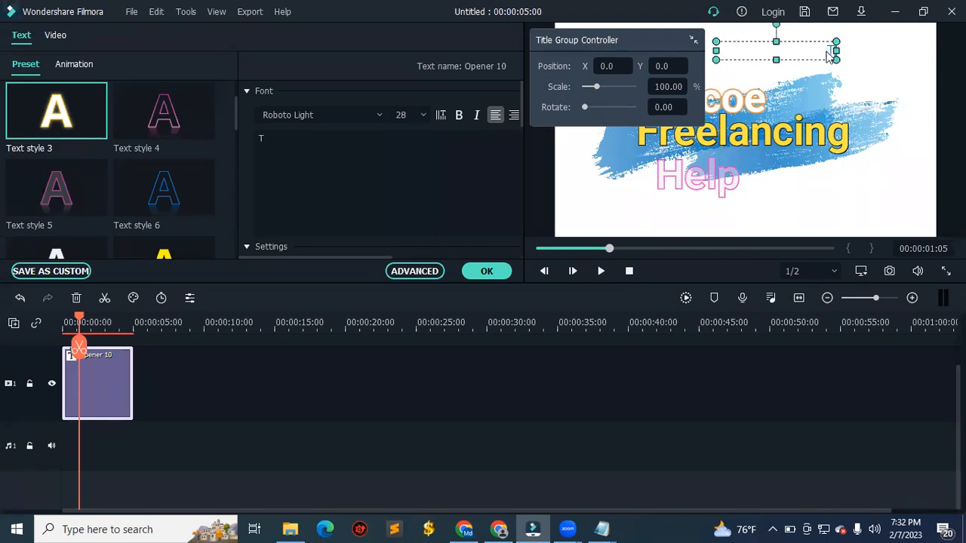
click(863, 70)
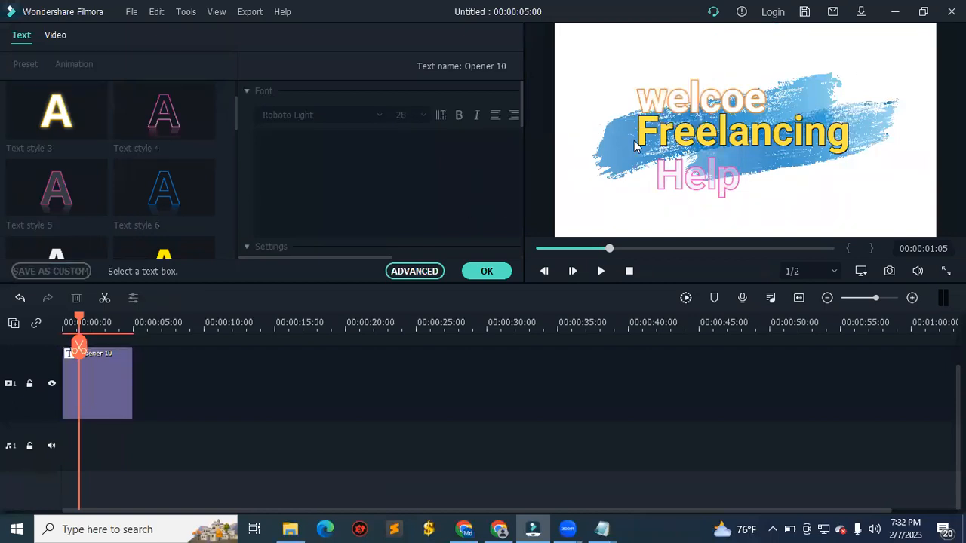
Move the word "Freelancing" slightly left and up over the blue brush stroke, with the title controller out of the way.
click(707, 102)
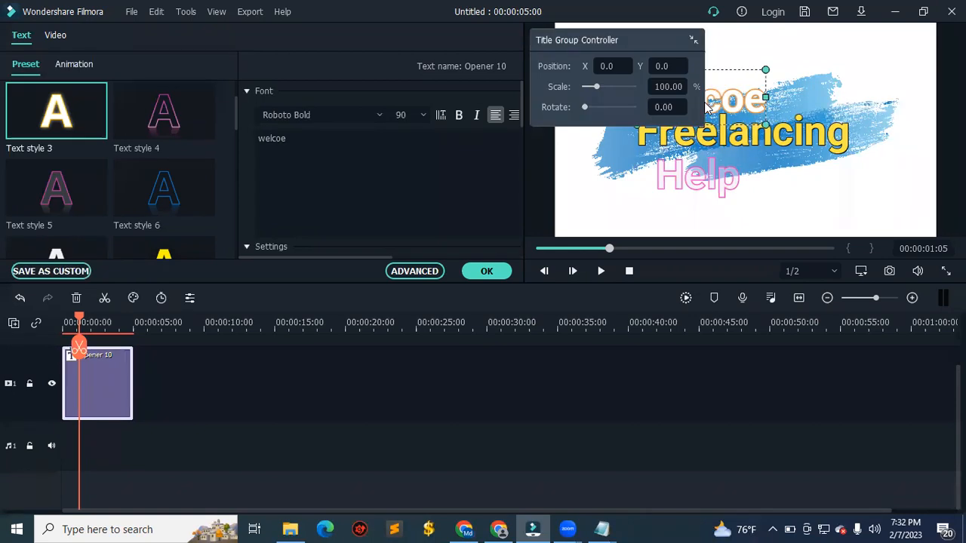
drag(638, 37, 532, 267)
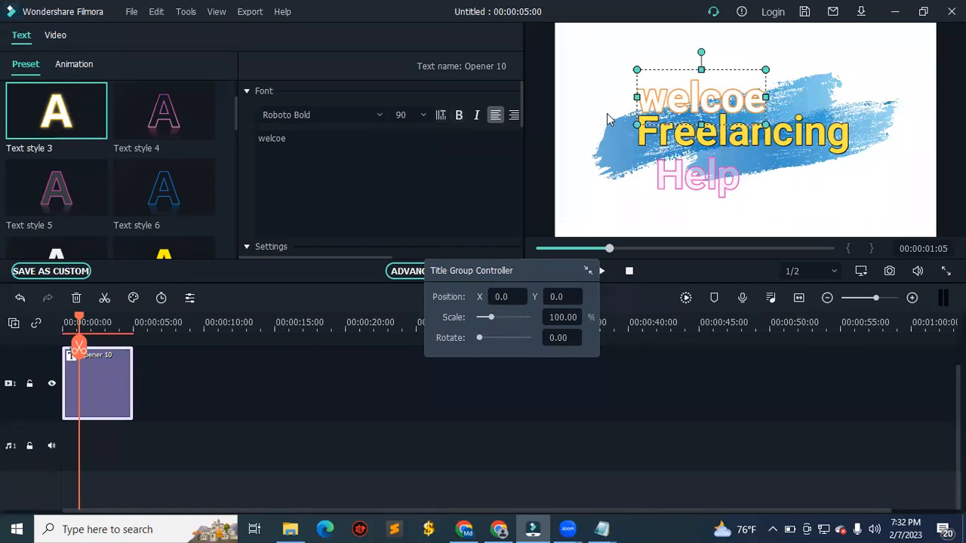
mouse_move(711, 104)
mouse_down()
mouse_move(707, 80)
mouse_move(708, 141)
mouse_move(699, 139)
mouse_move(693, 101)
mouse_up()
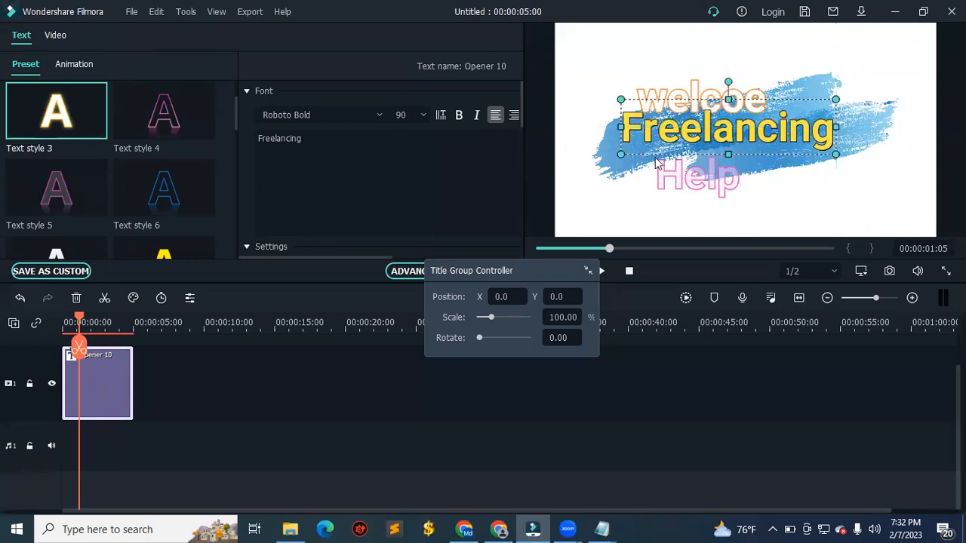
click(607, 214)
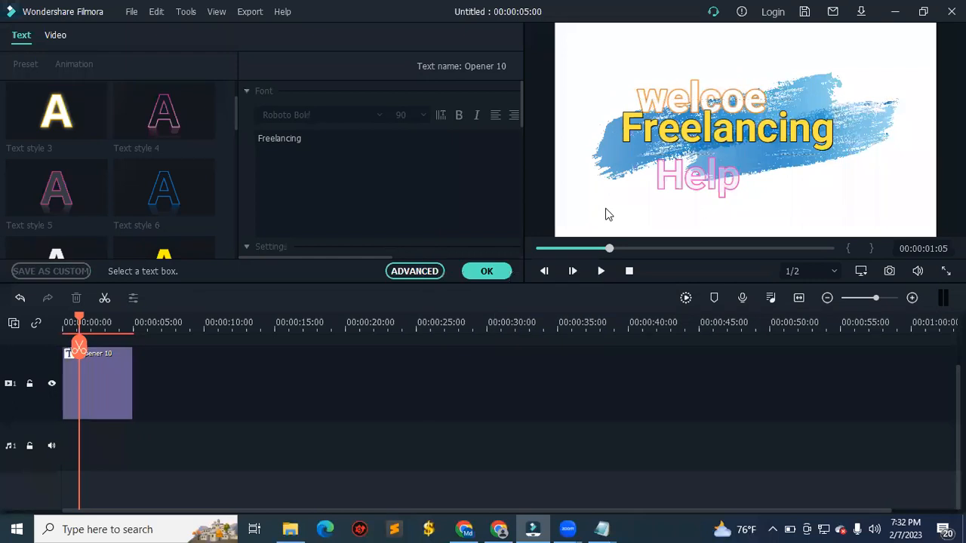
Move the word "welcoe" up clear of "Freelancing" and set its font size to 100.
click(699, 94)
drag(732, 80, 750, 61)
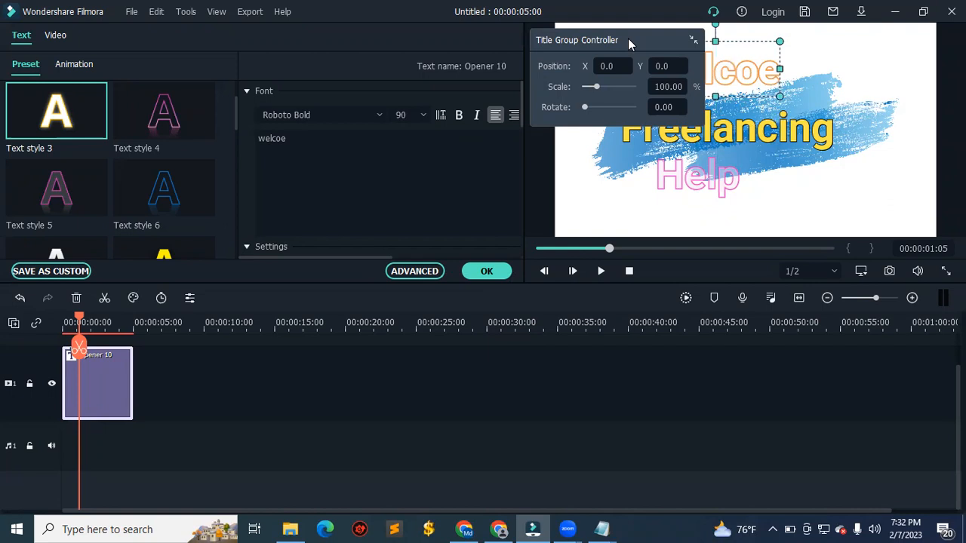
drag(628, 38, 307, 288)
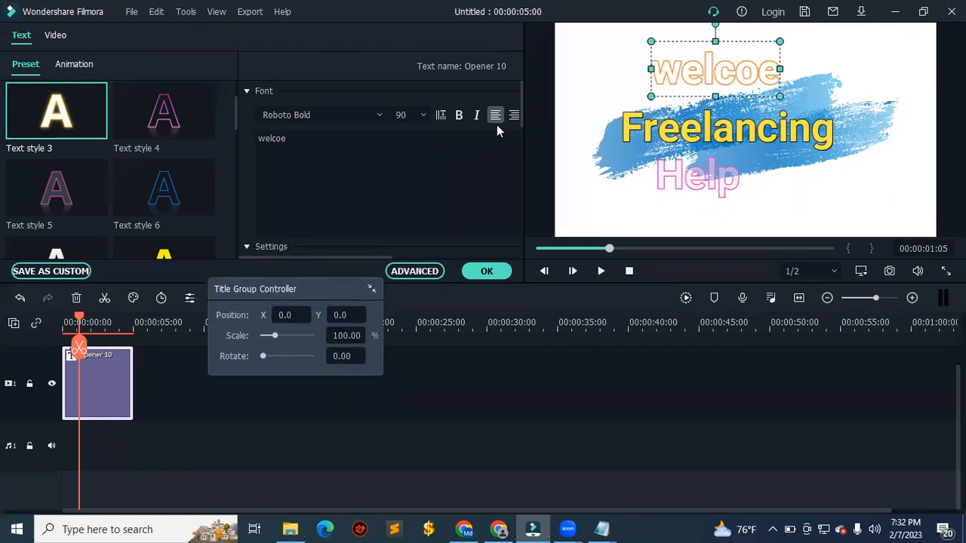
click(423, 115)
click(423, 115)
click(423, 116)
scroll(418, 234, down, 2)
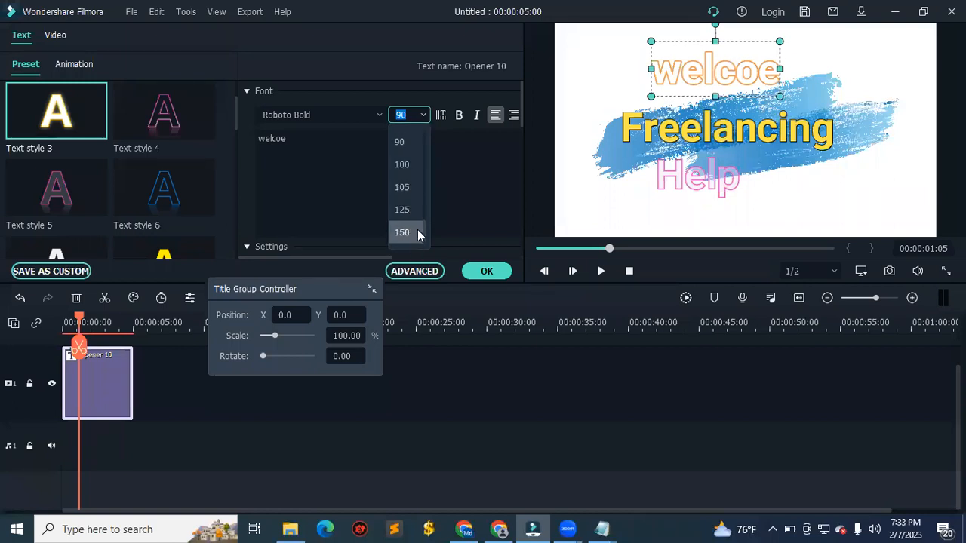
click(403, 164)
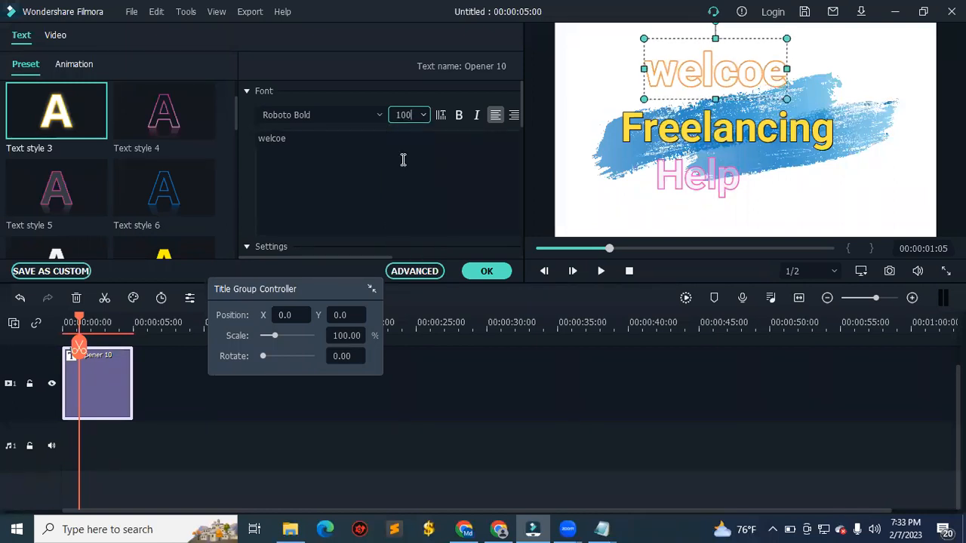
Try the Ravie and Roboto Black fonts on the word "welcoe" and go back to Roboto Bold.
click(380, 115)
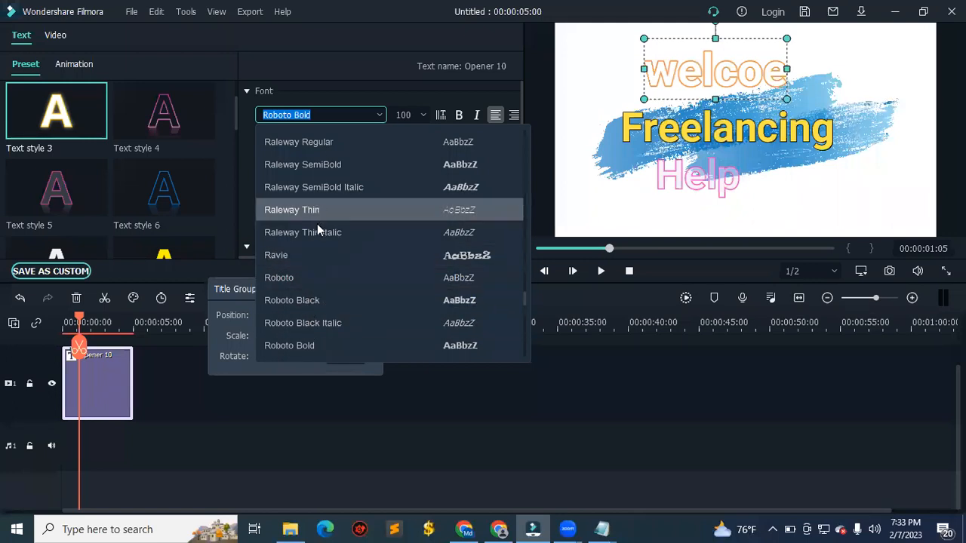
click(321, 256)
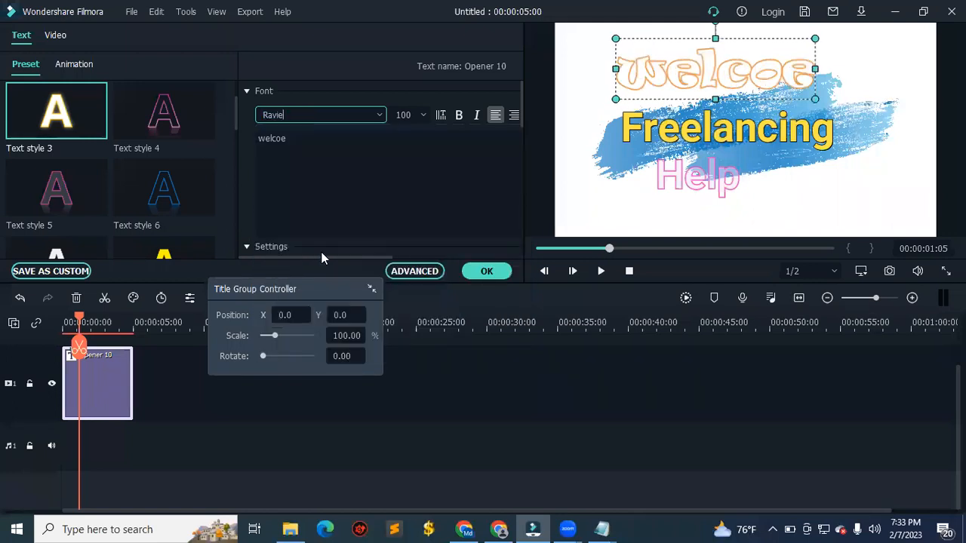
click(380, 117)
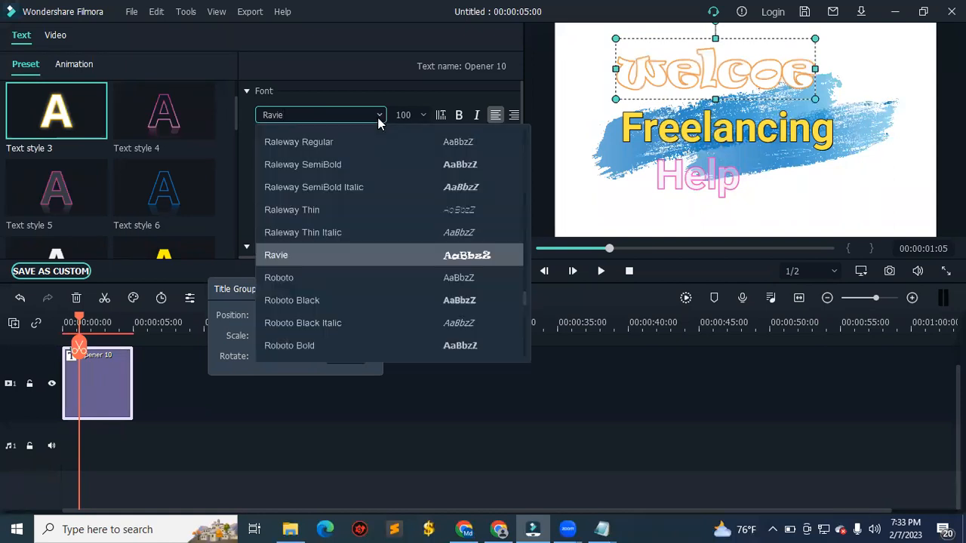
click(388, 301)
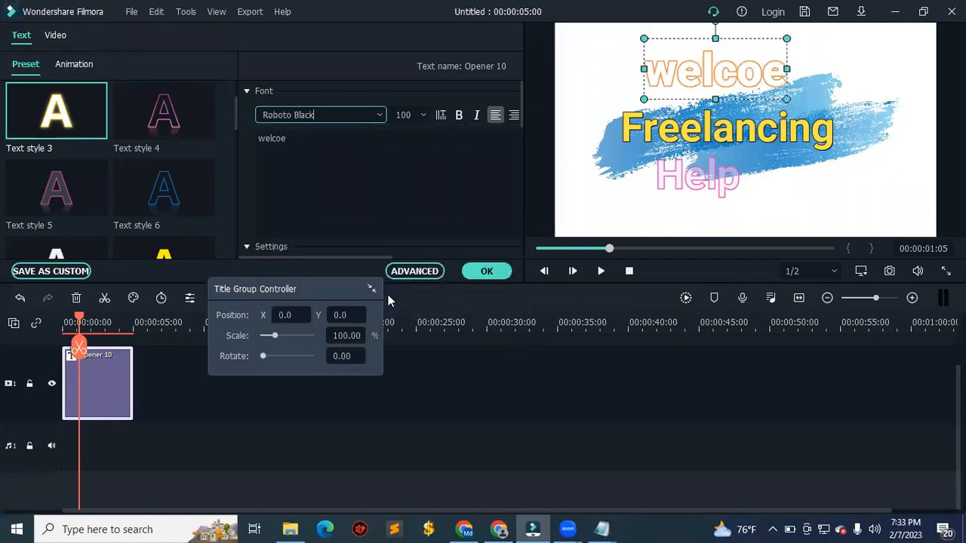
click(379, 116)
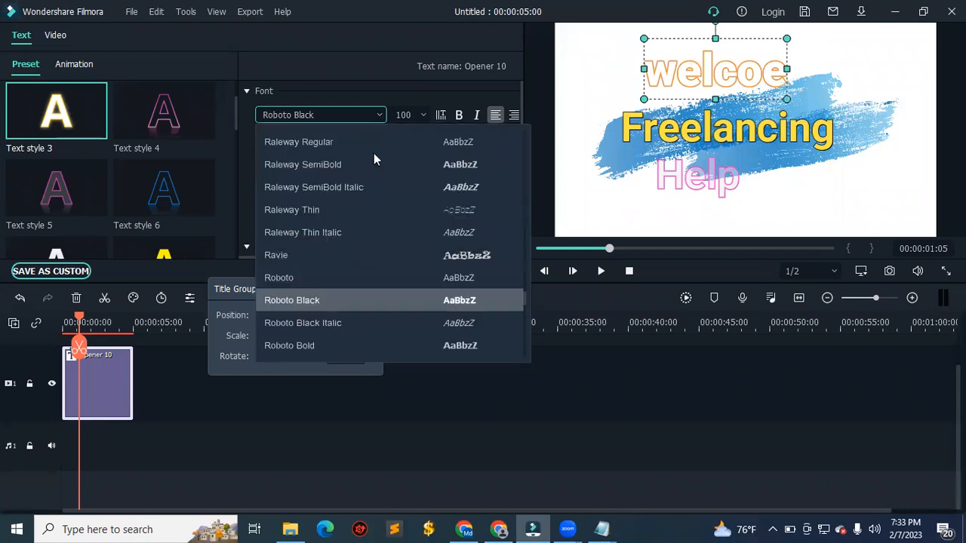
click(325, 345)
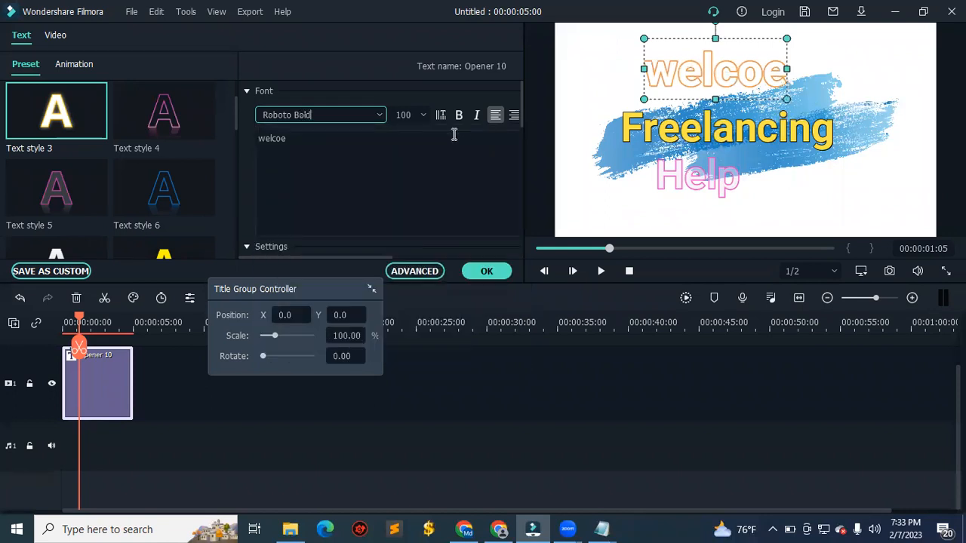
Set the font size of the word "Freelancing" to 100.
click(691, 128)
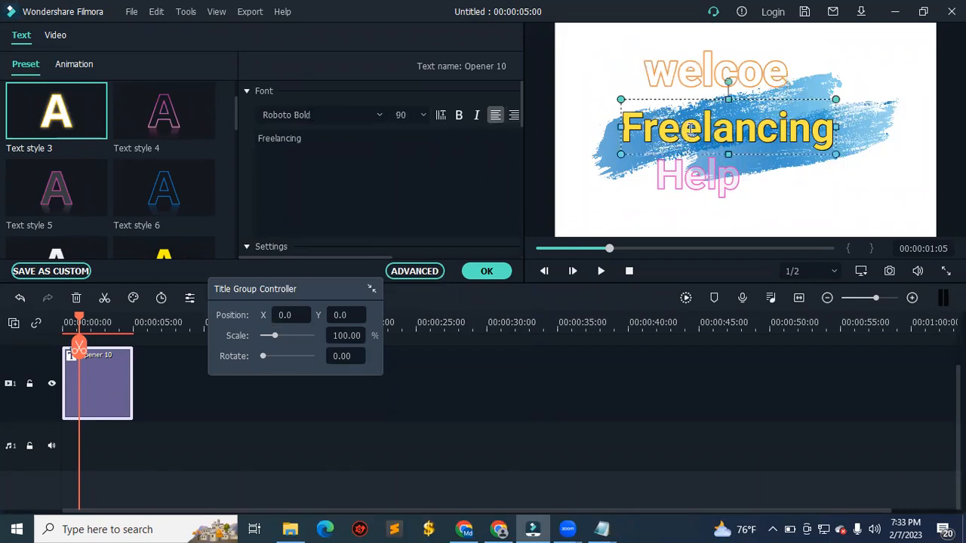
click(422, 115)
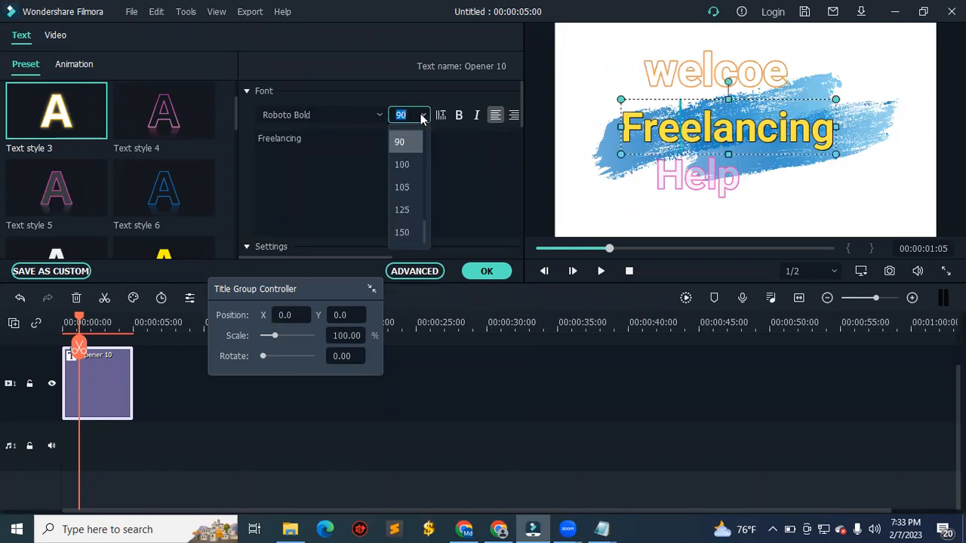
click(401, 165)
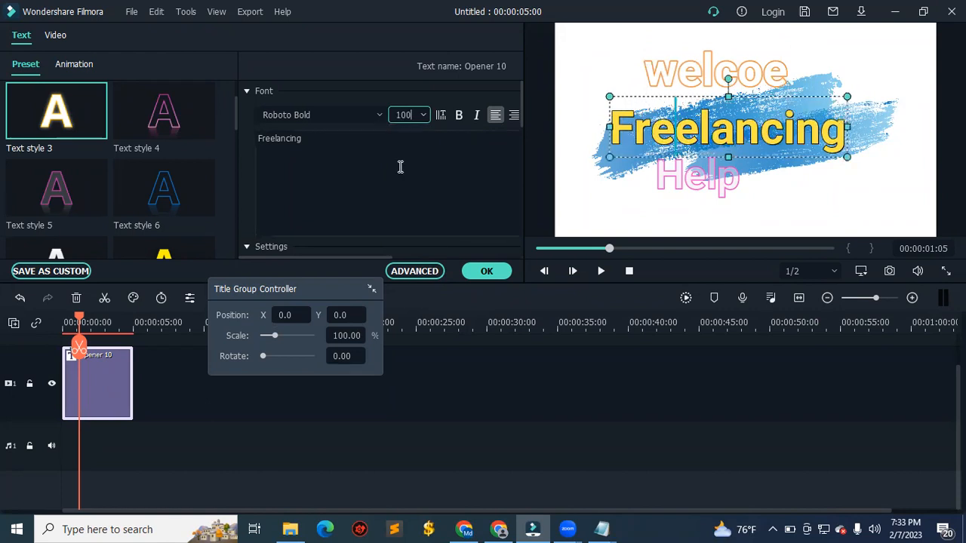
Try Sitka Small Bold on the word "Freelancing" and settle on the Quicksand-Bold font.
click(378, 113)
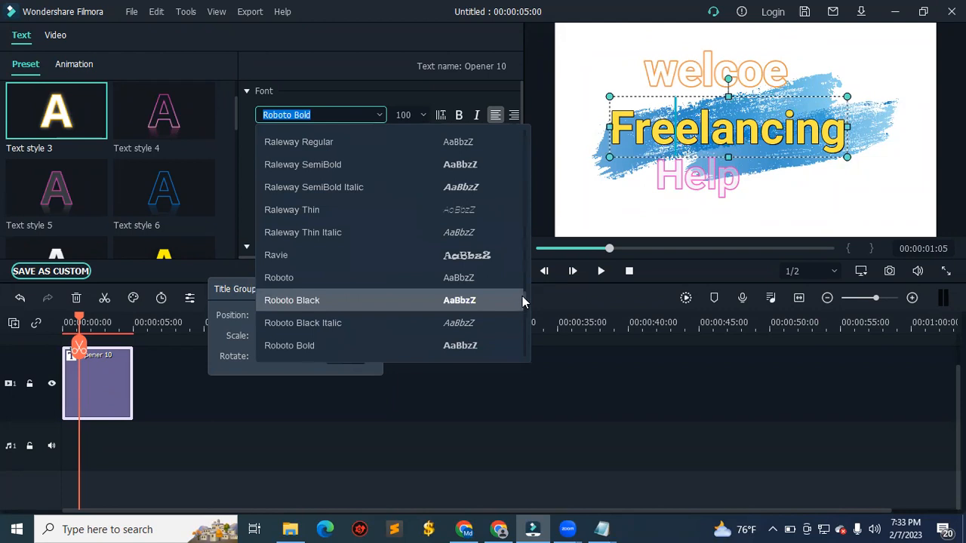
drag(523, 314, 524, 327)
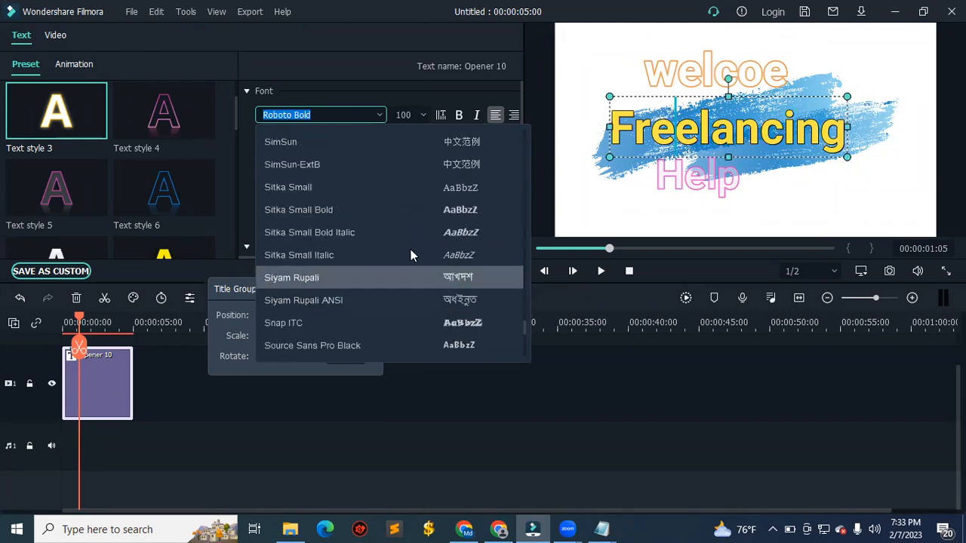
click(358, 211)
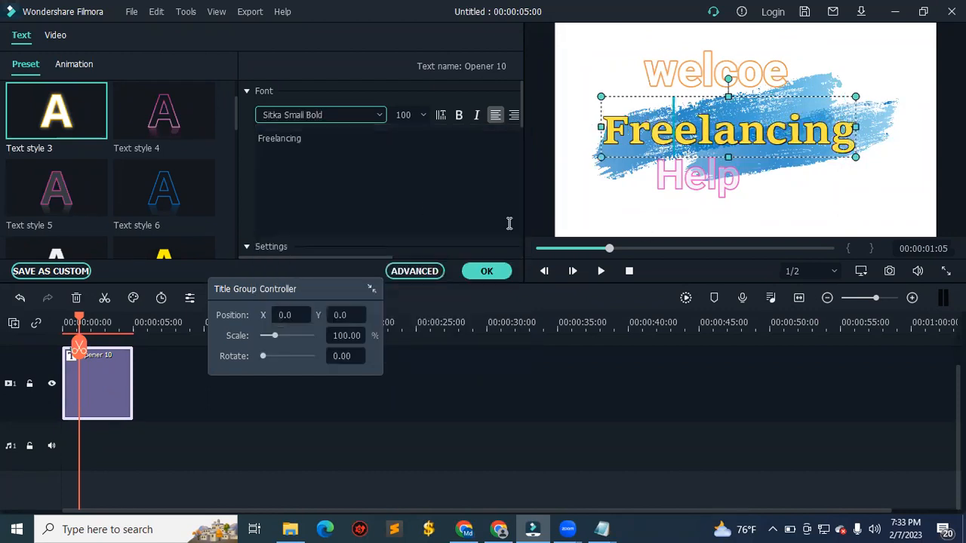
click(380, 115)
scroll(334, 351, down, 2)
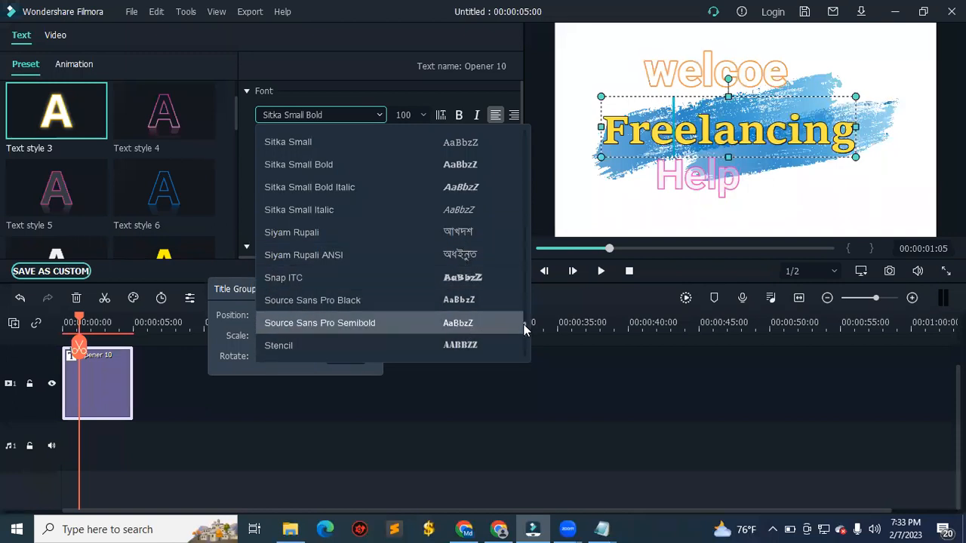
drag(523, 325, 524, 287)
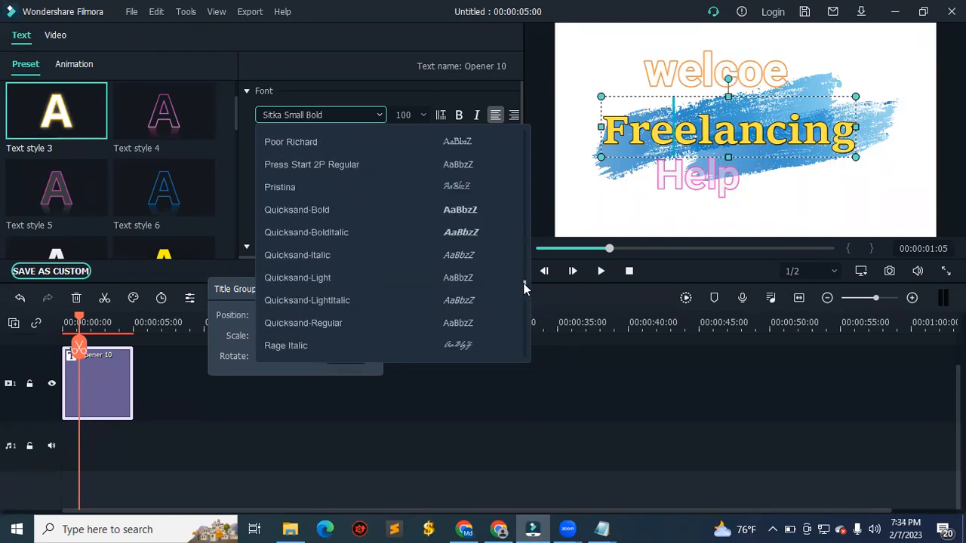
click(351, 216)
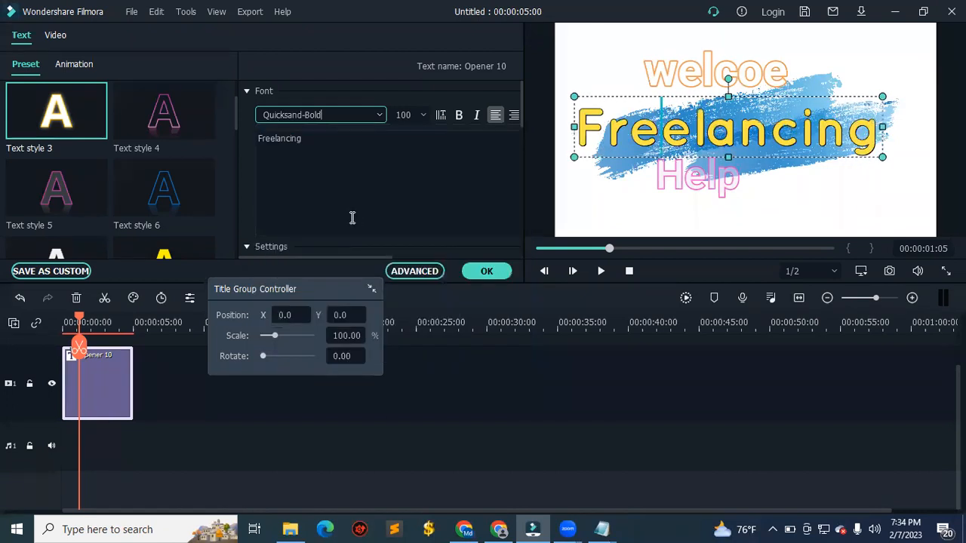
Try the Ravie font on the word "Help", settle on Roboto, and deselect the text box.
click(690, 176)
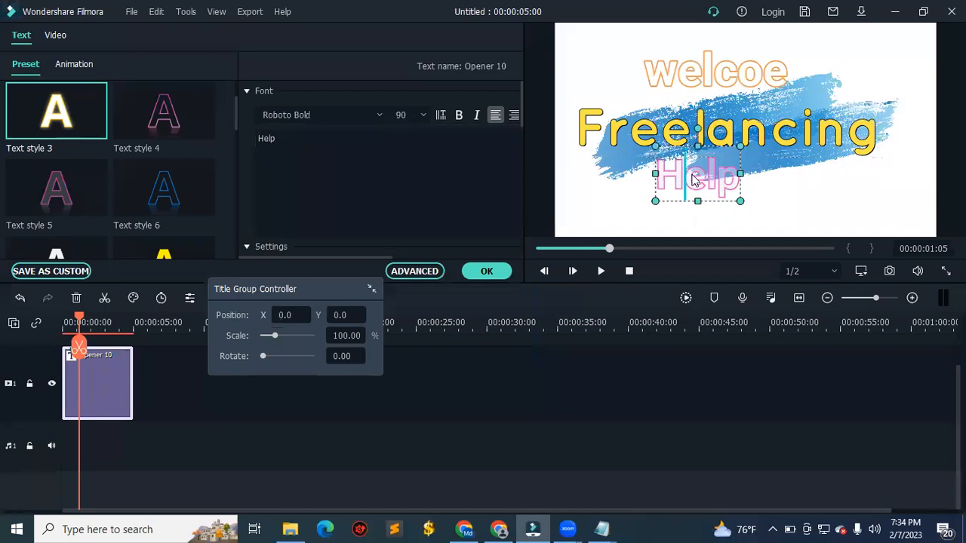
click(379, 117)
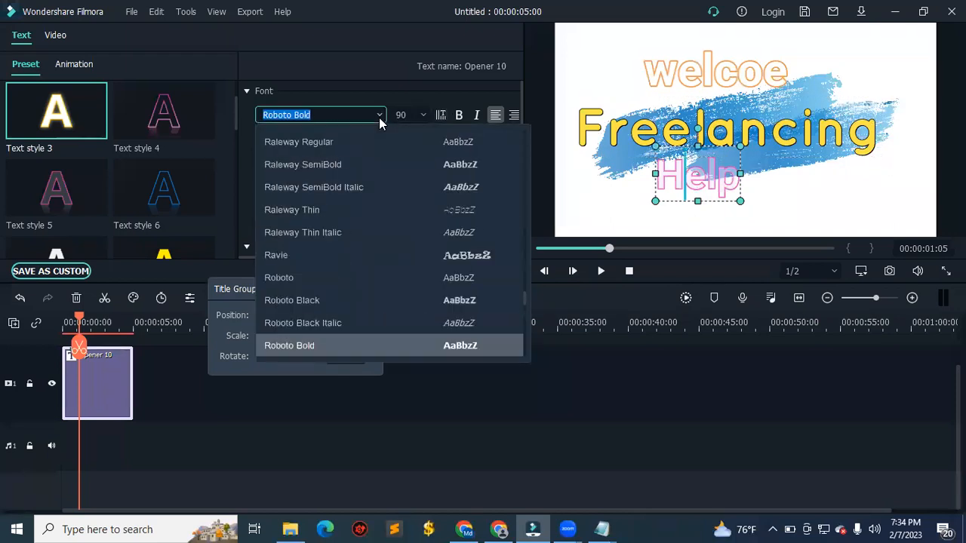
click(325, 255)
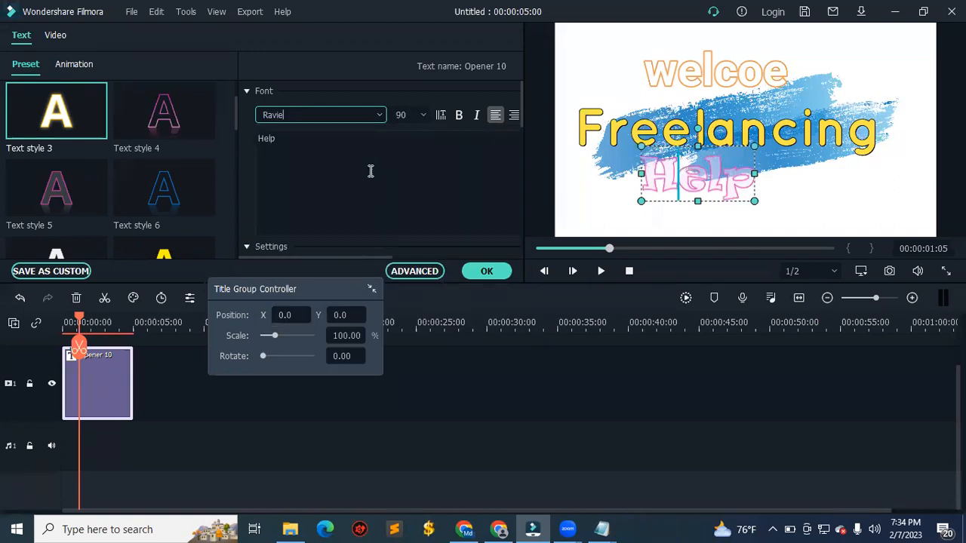
click(377, 114)
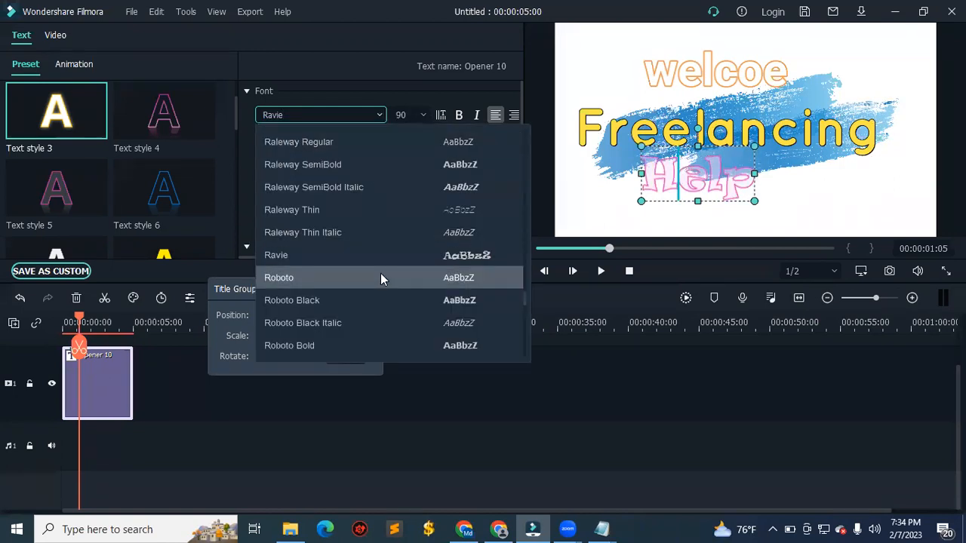
click(398, 285)
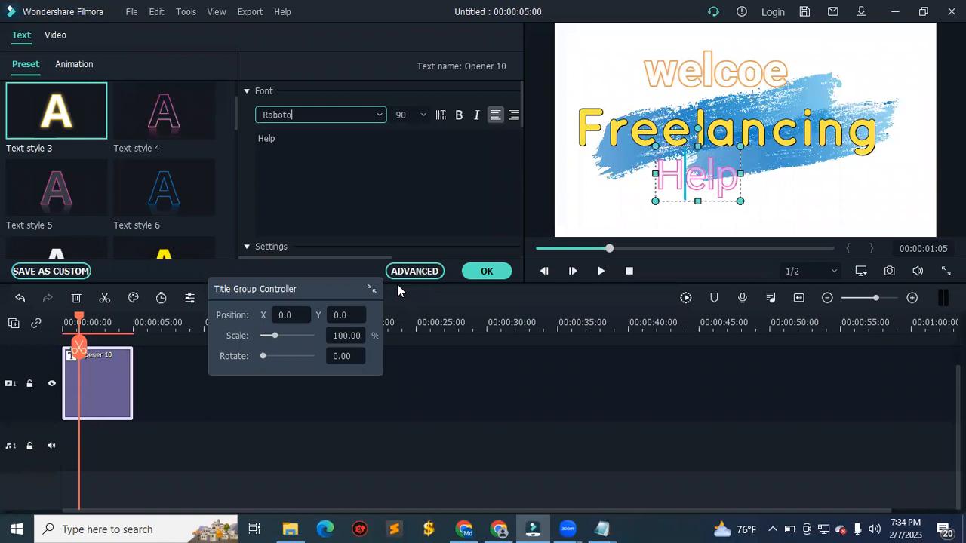
click(813, 204)
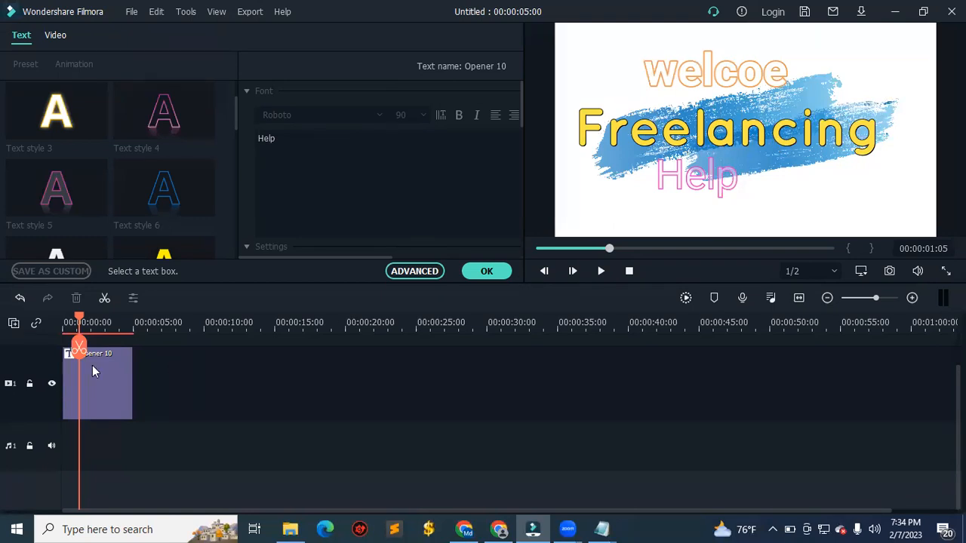
Play the customized opener from the start twice to check its animation, and return the playhead to the beginning.
drag(79, 323, 30, 327)
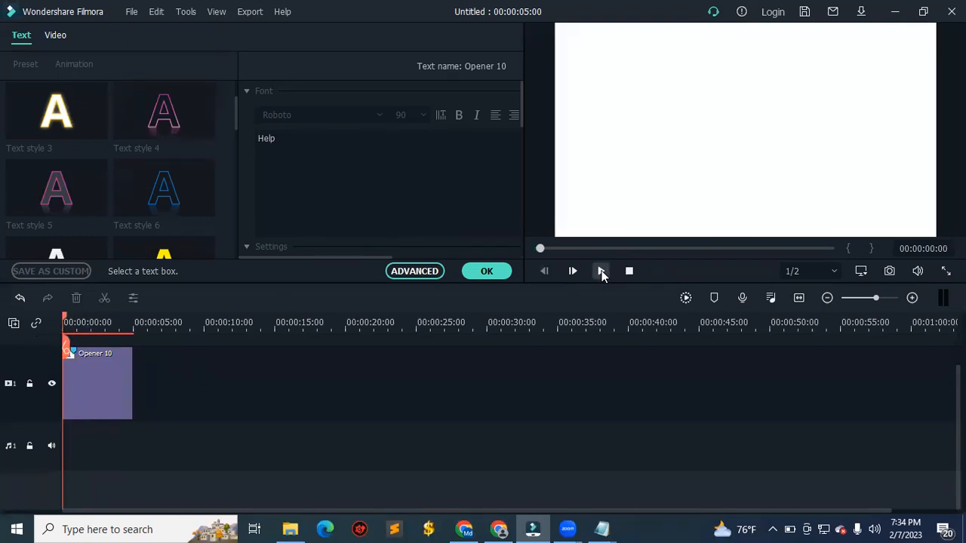
click(602, 271)
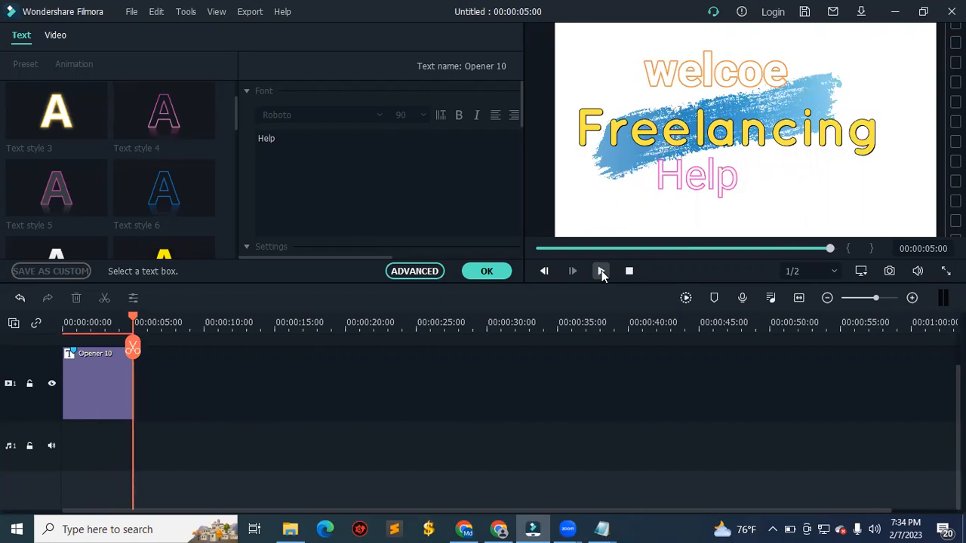
drag(133, 318, 64, 322)
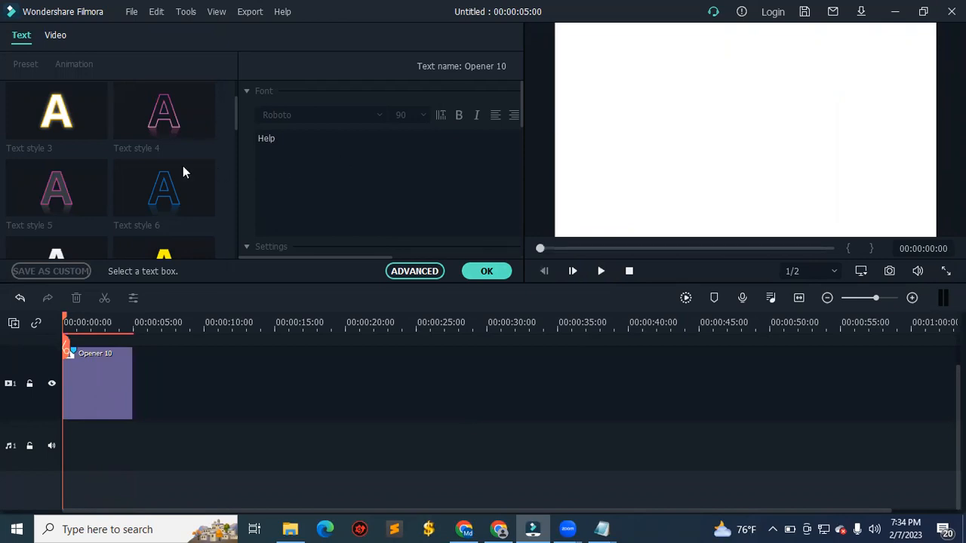
click(601, 272)
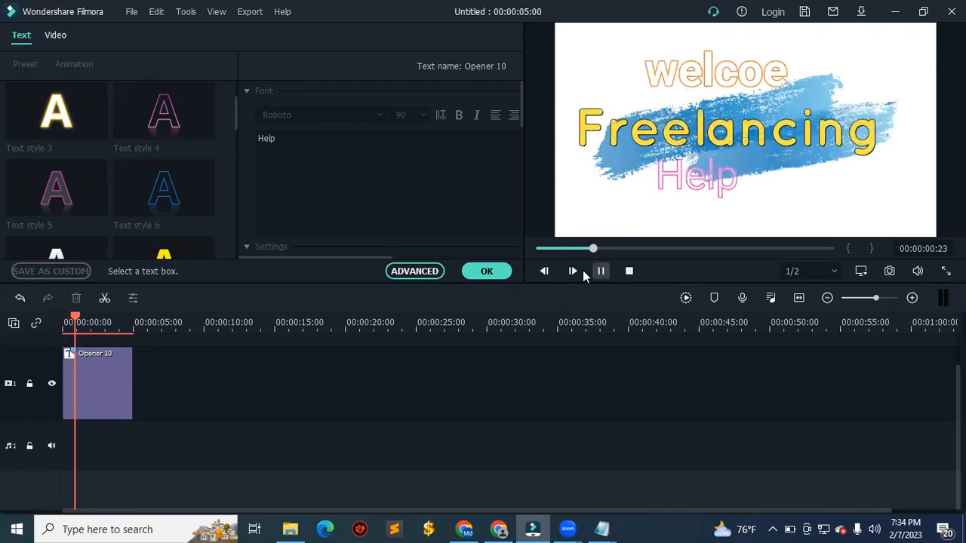
click(601, 271)
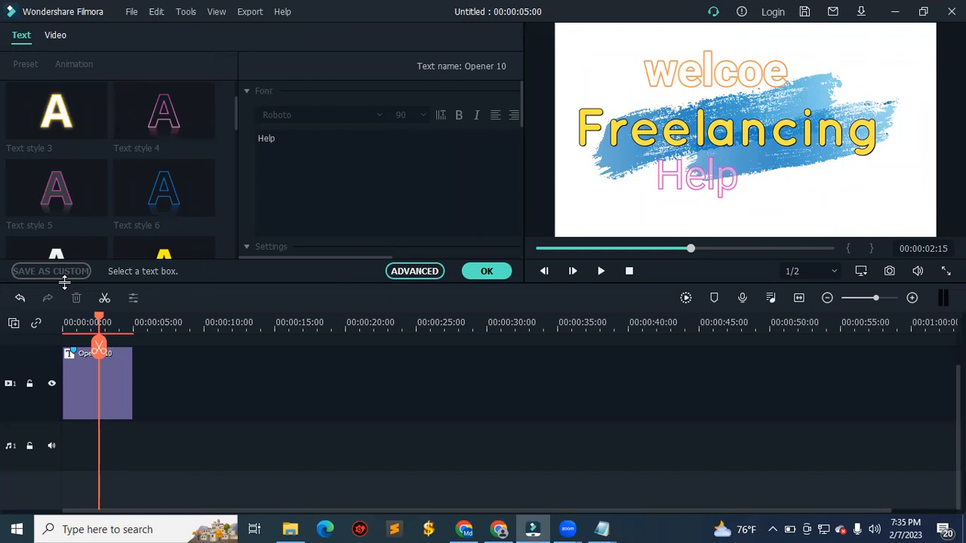
drag(96, 319, 23, 326)
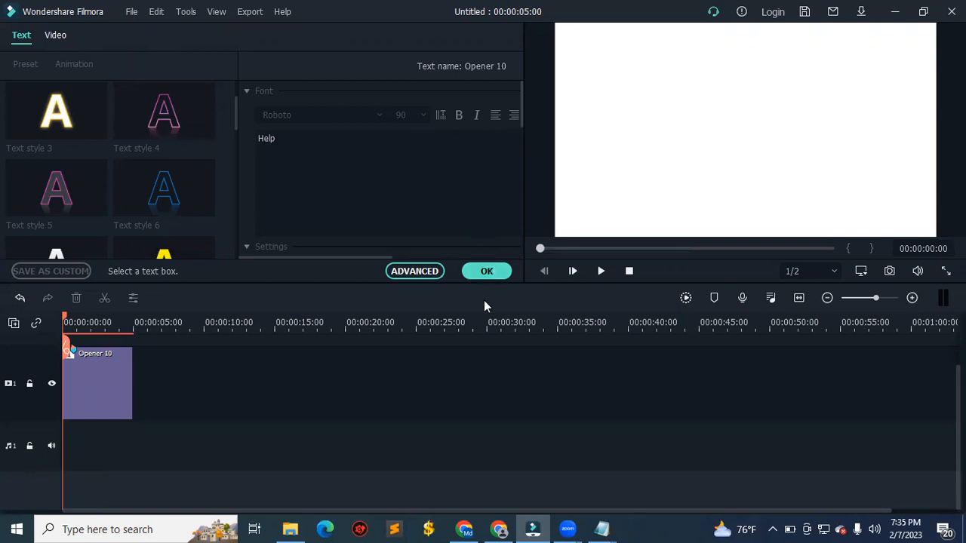
Accept the title edits and play the opener from the beginning, pausing shortly after three seconds.
click(489, 275)
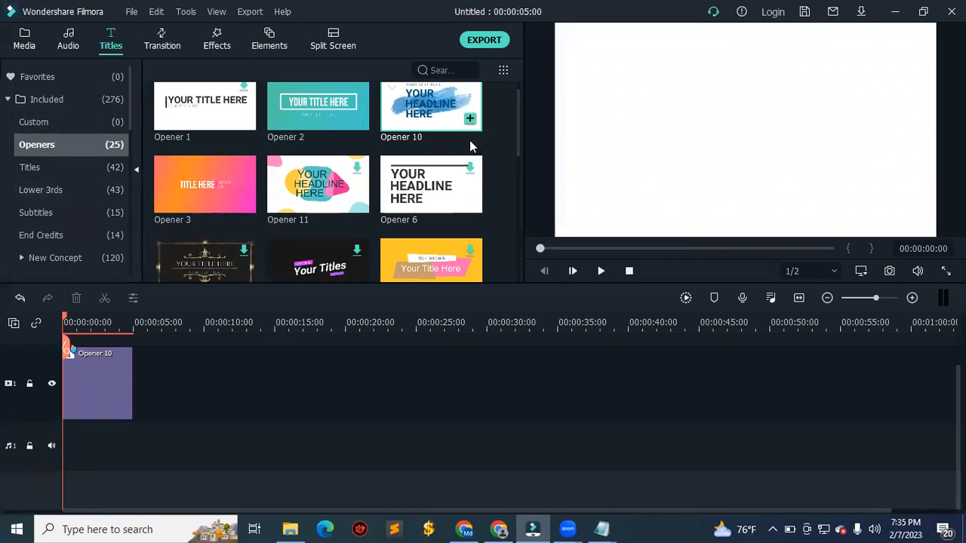
drag(518, 131, 519, 168)
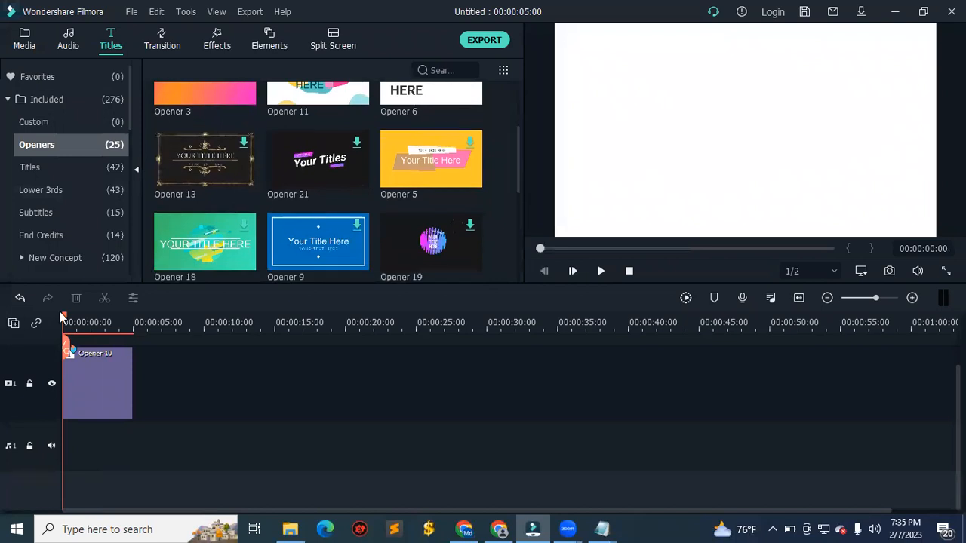
click(601, 271)
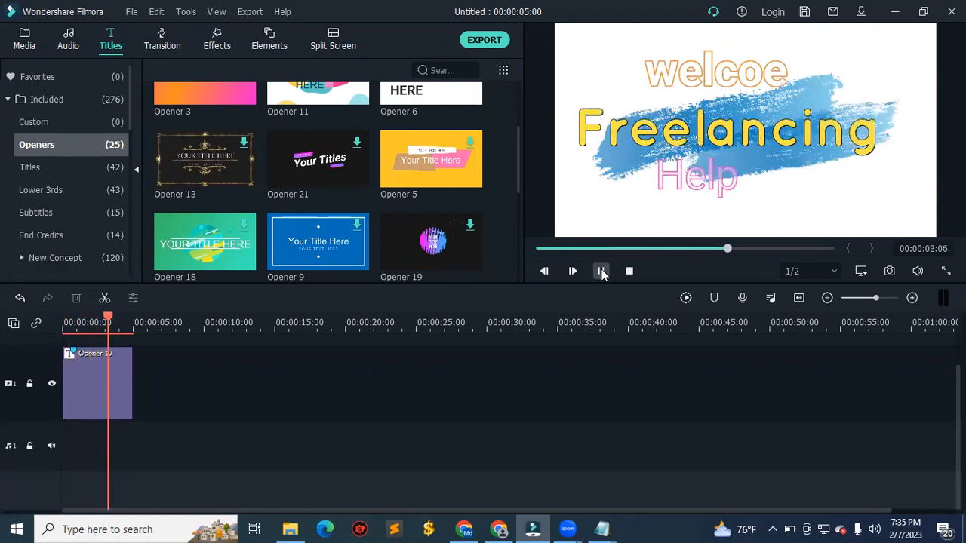
click(602, 272)
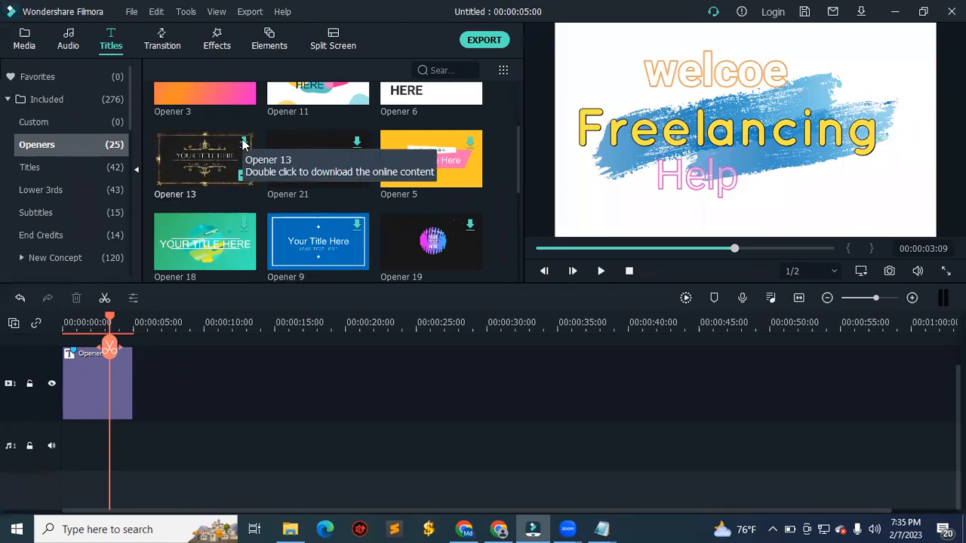
Add the Opener 19 title to the video track directly after Opener 10 and play it in the preview.
click(469, 226)
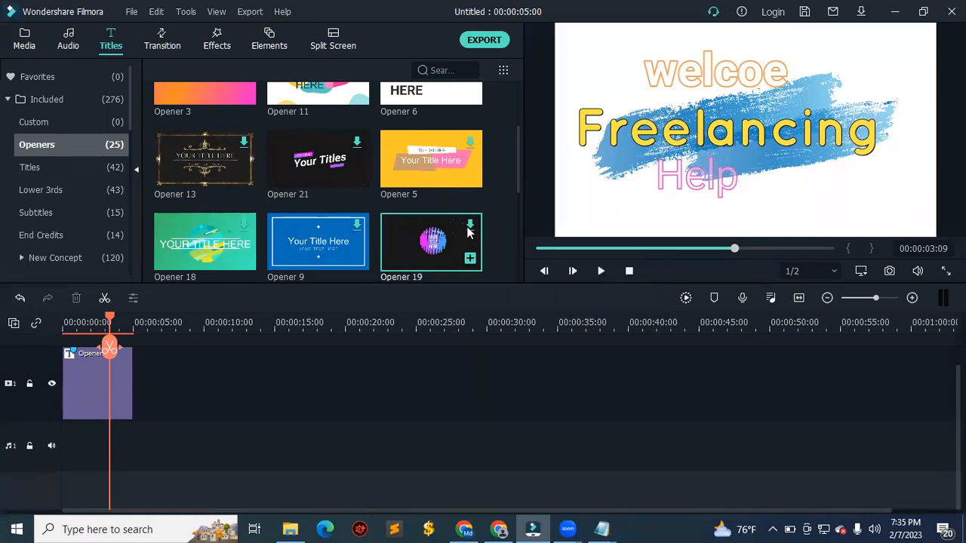
drag(468, 230, 143, 378)
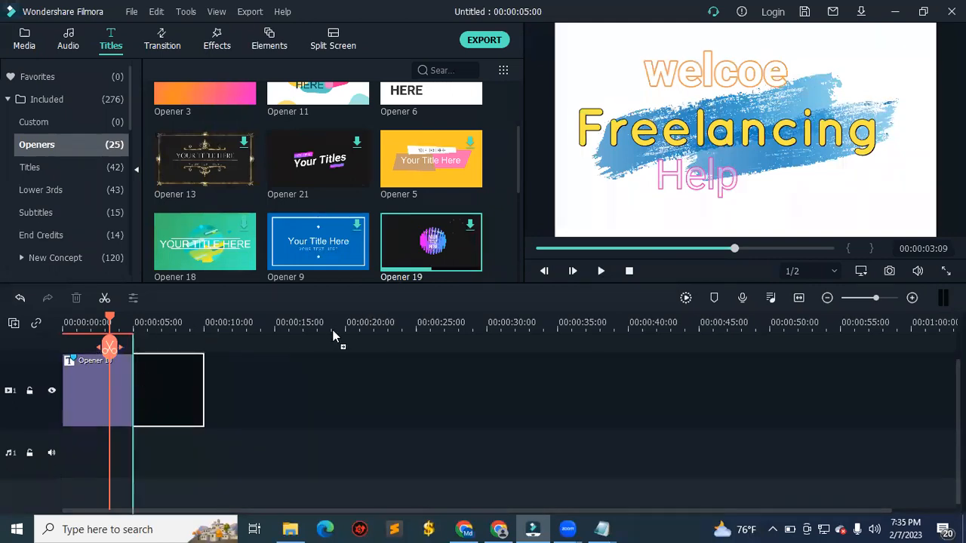
click(453, 247)
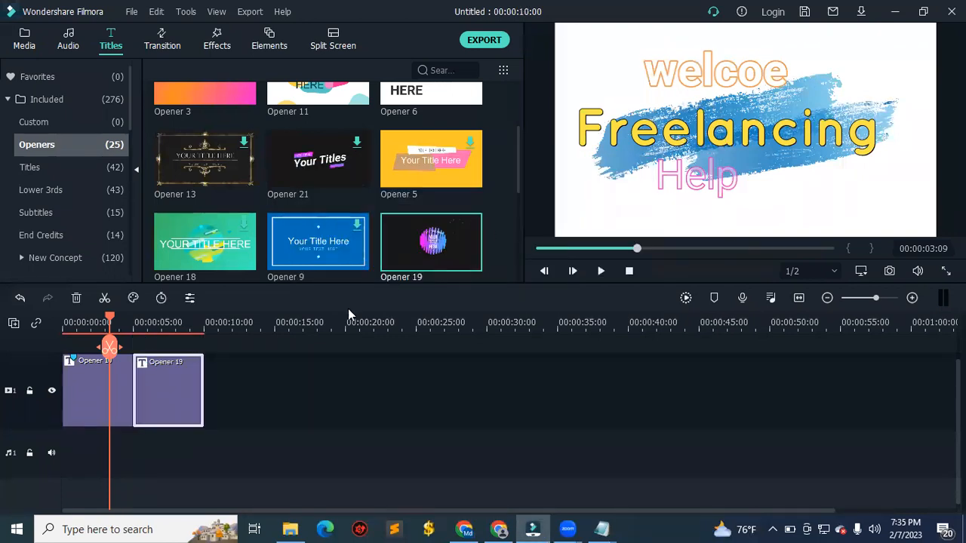
click(601, 273)
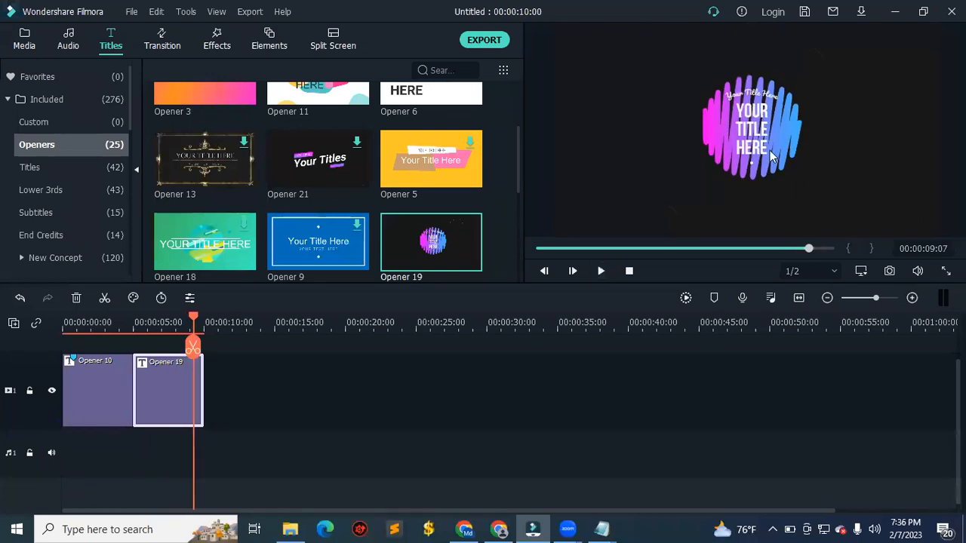
Open the Opener 19 title for editing and replace the word "YOUR" with "freelancing".
double_click(751, 135)
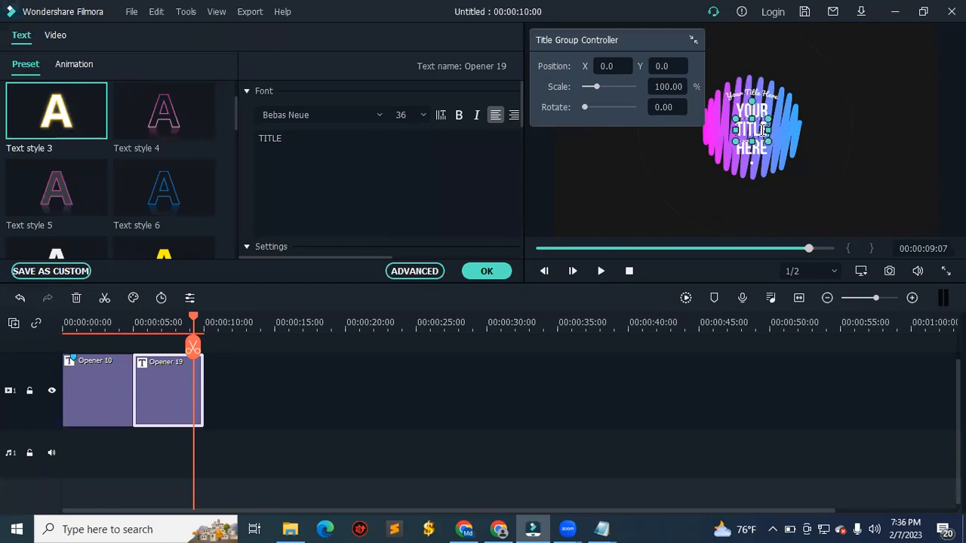
click(756, 118)
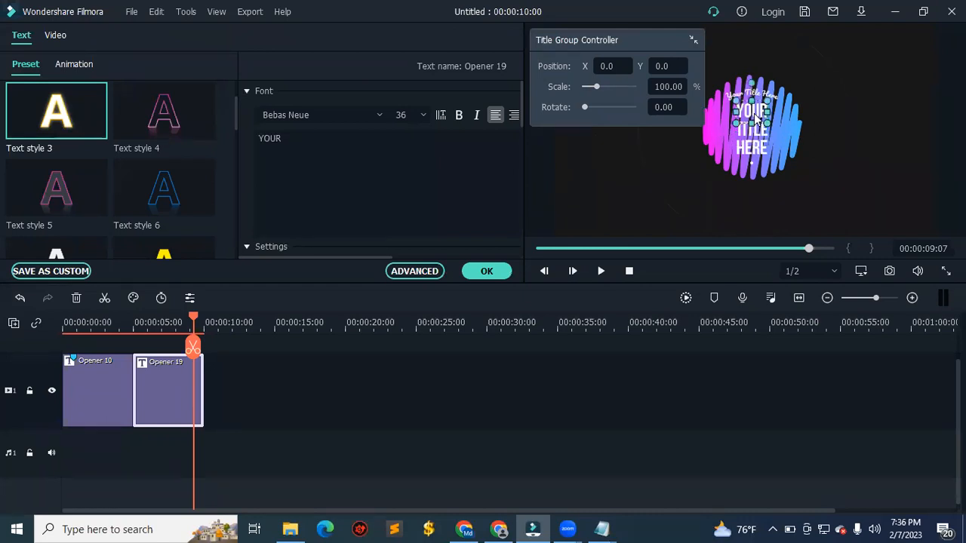
key(BackSpace)
key(BackSpace)
key(BackSpace)
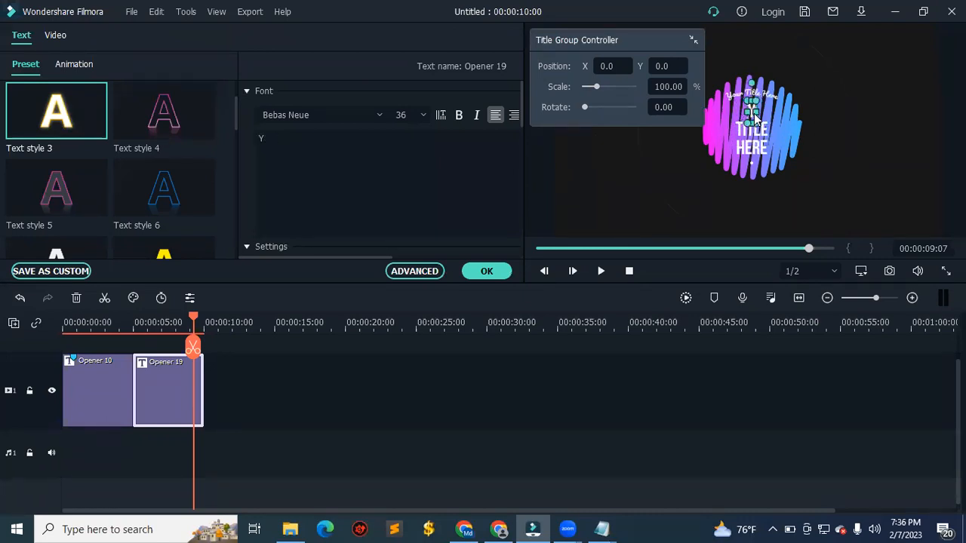
text(freel)
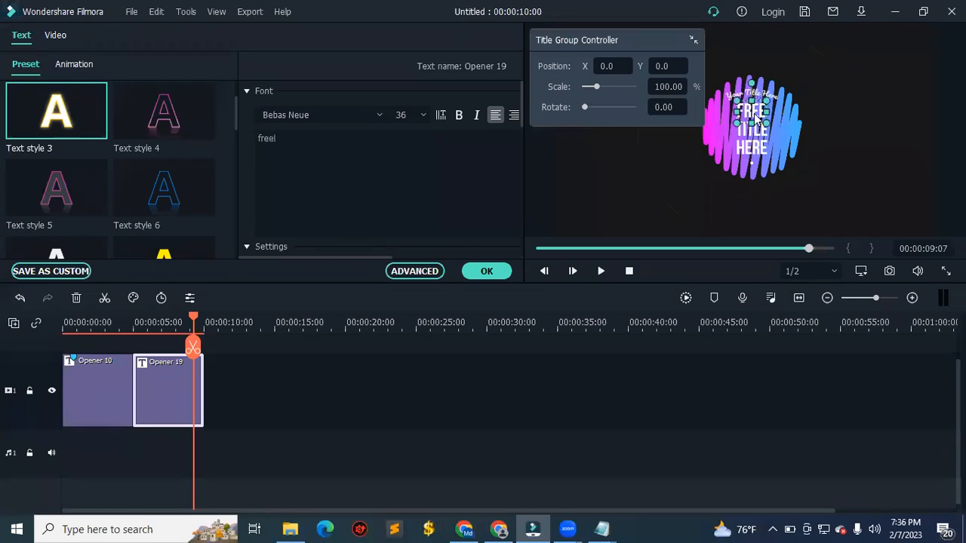
text(ancing)
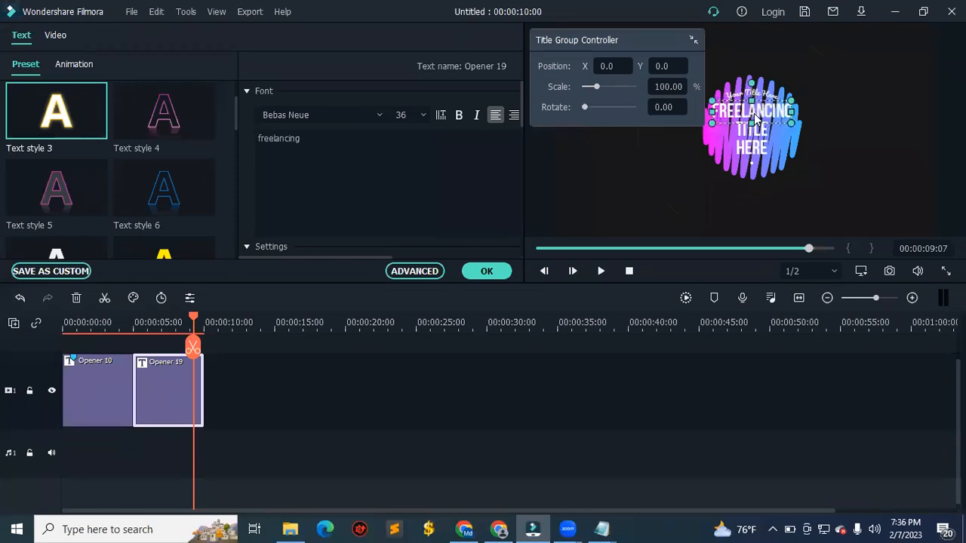
Replace the word "TITLE" in Opener 19 with "Help".
click(758, 140)
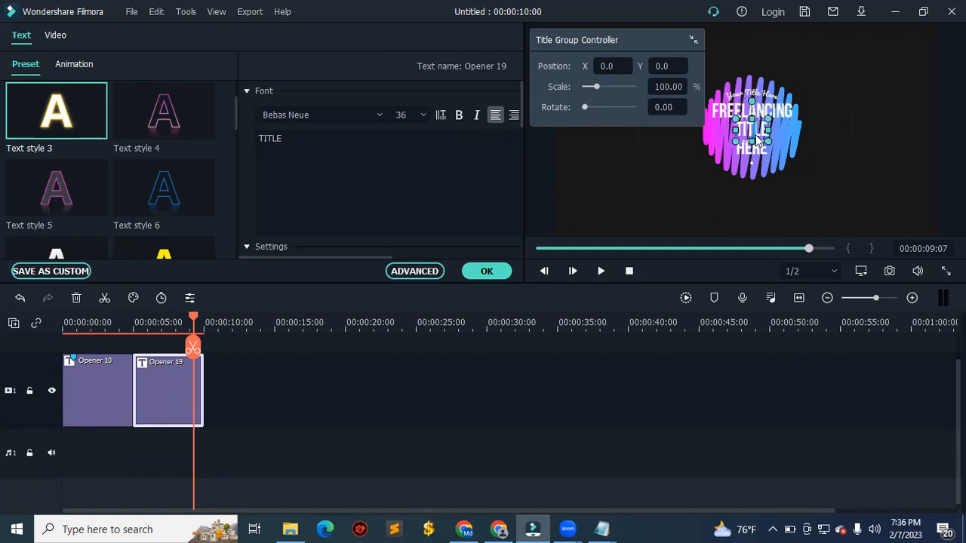
key(BackSpace)
key(BackSpace)
key(BackSpace)
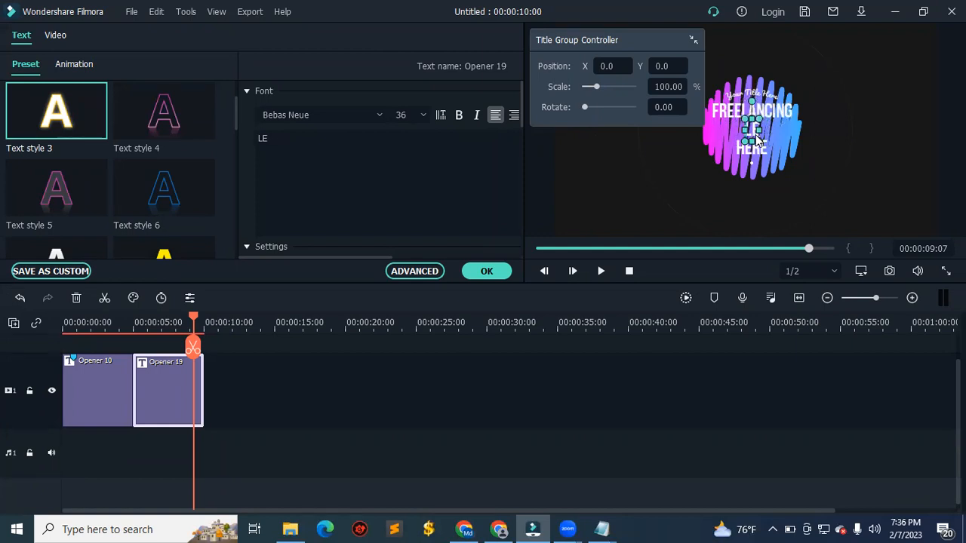
key(BackSpace)
key(BackSpace)
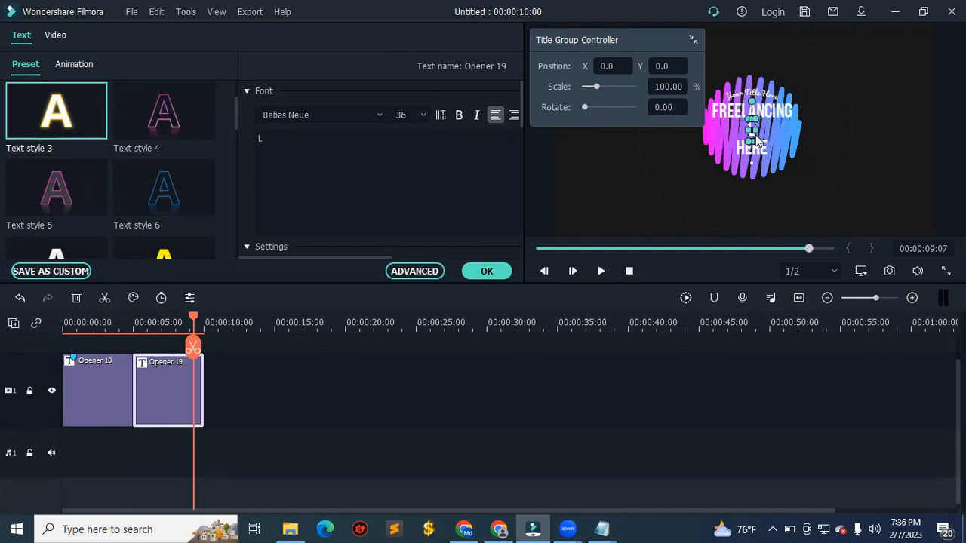
text(Help)
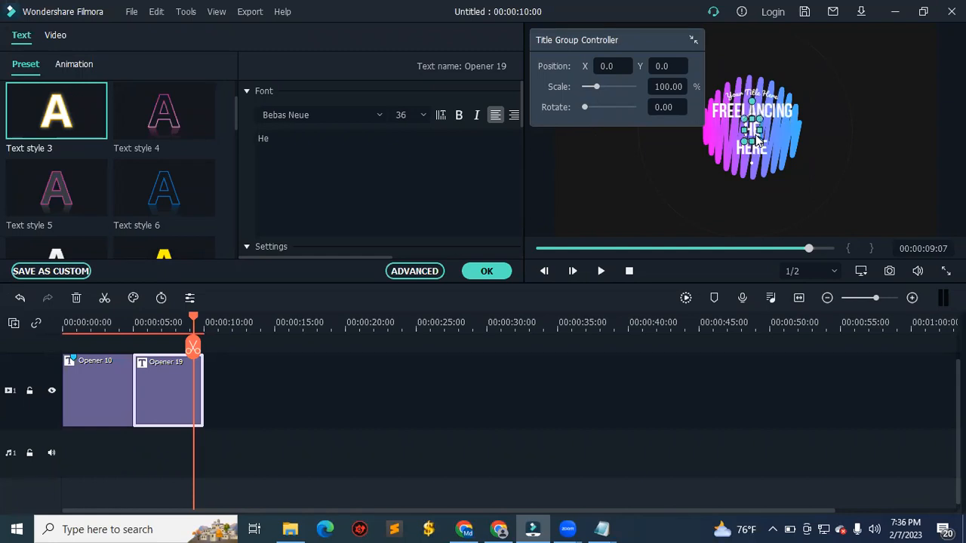
Replace the word "HERE" in Opener 19 with "IT".
click(757, 145)
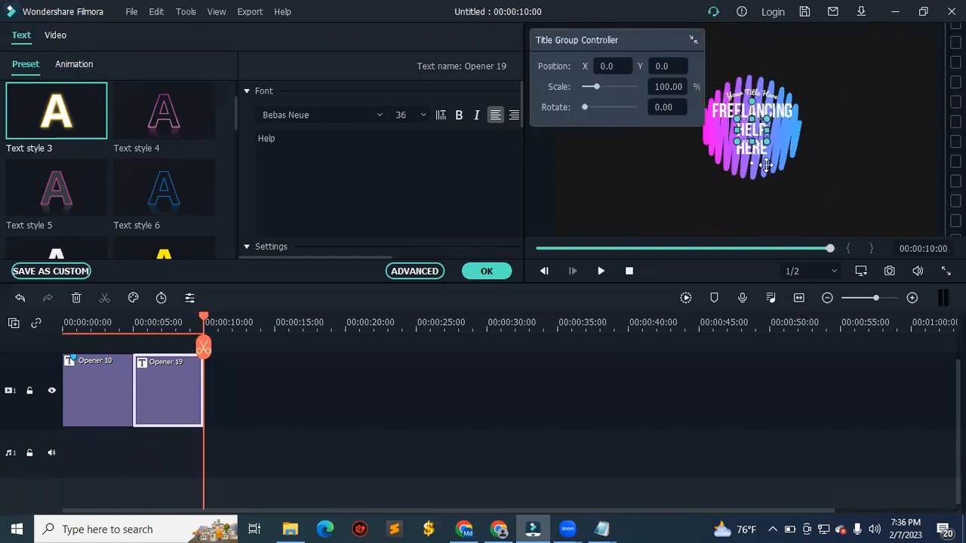
click(754, 148)
click(754, 149)
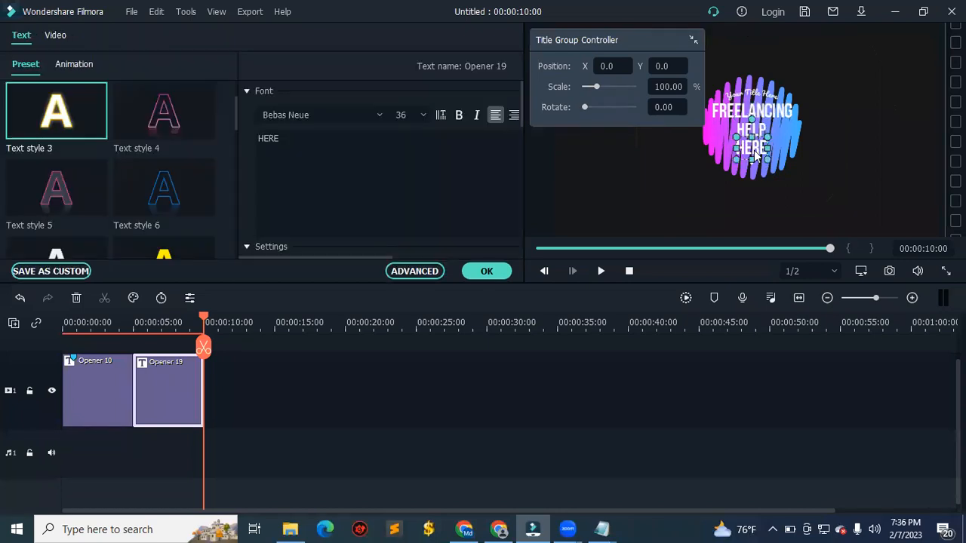
key(BackSpace)
key(BackSpace)
text(IT)
Enlarge the scribbled circle behind the text in width and height so that it extends beyond the word "freelancing" on all sides.
click(791, 178)
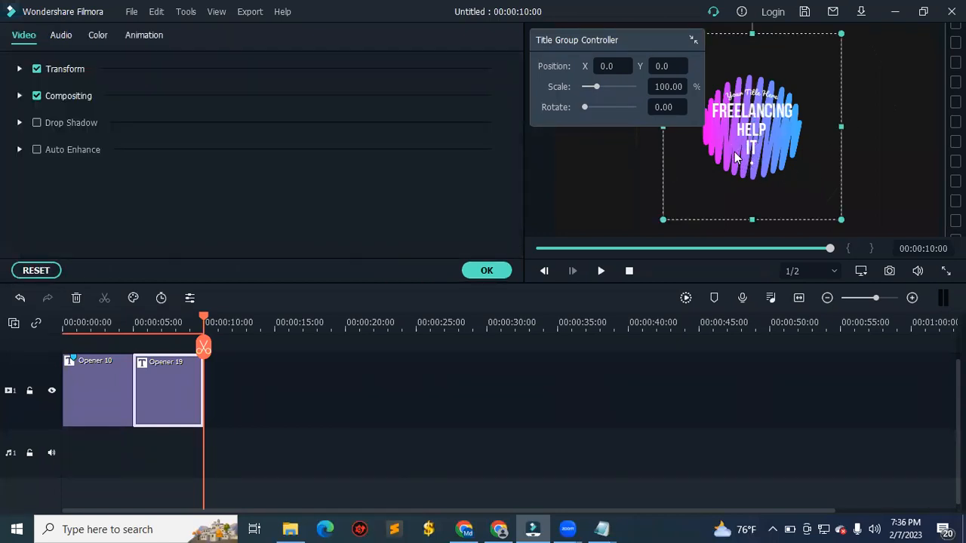
drag(640, 40, 448, 224)
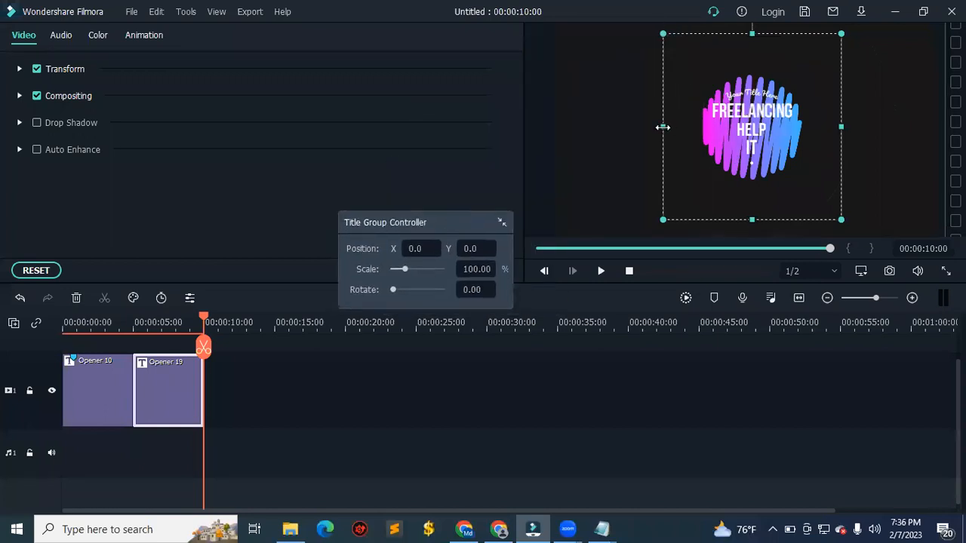
drag(662, 127, 656, 154)
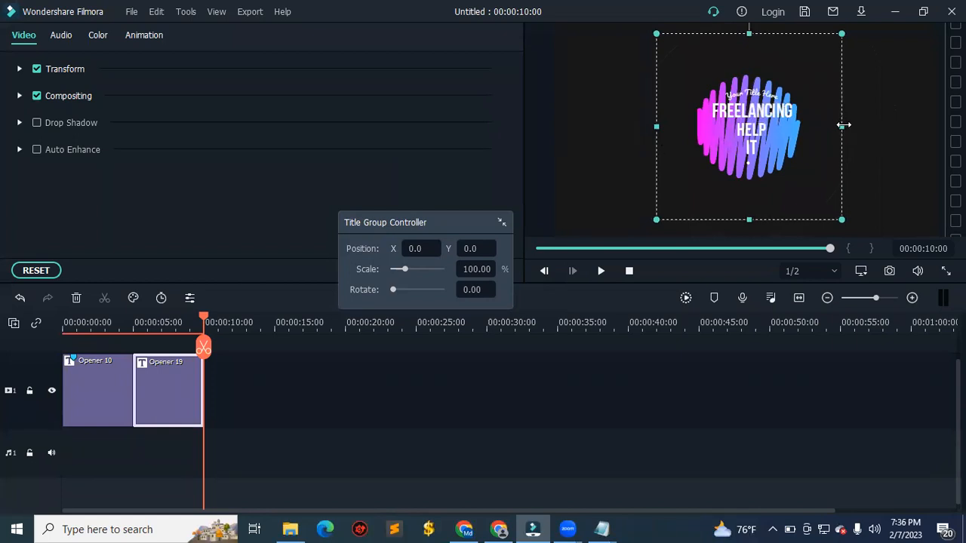
drag(840, 125, 882, 127)
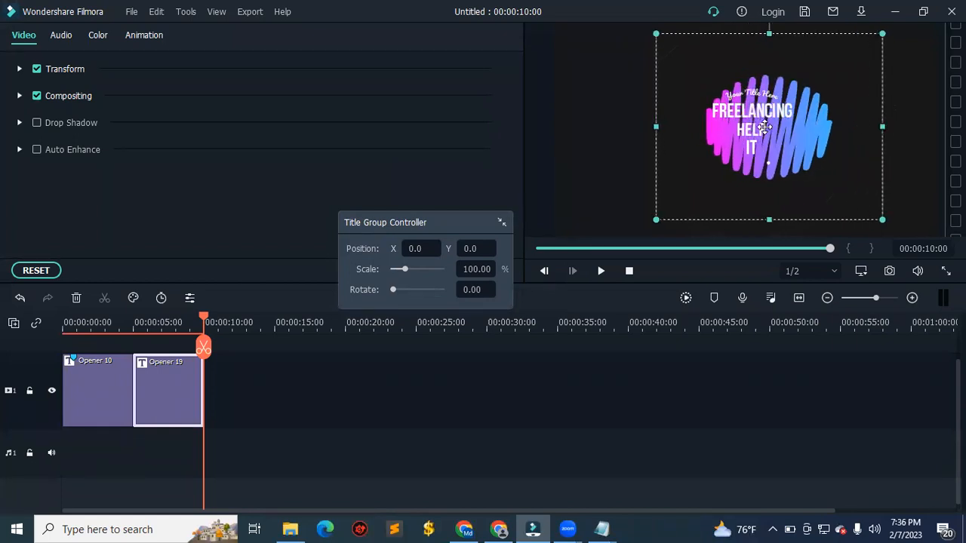
drag(658, 128, 622, 128)
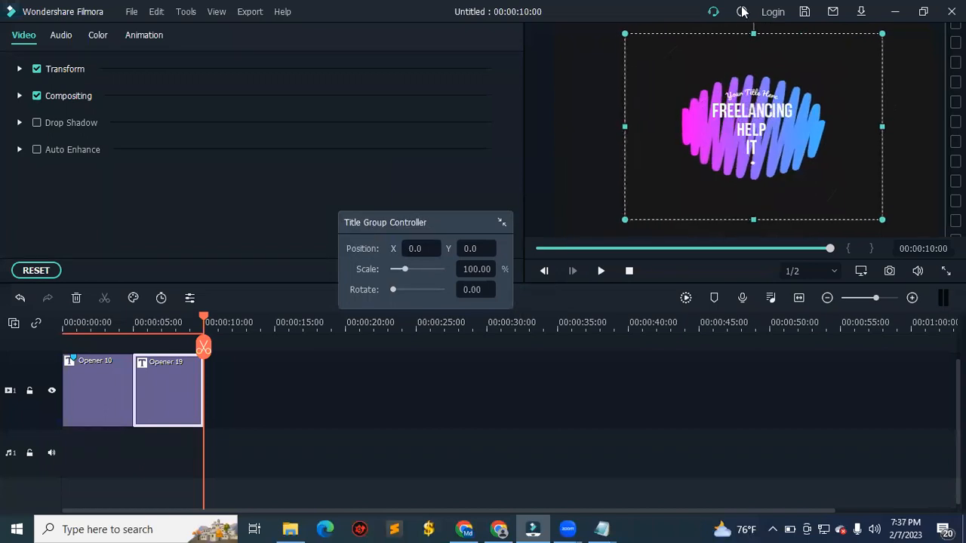
drag(754, 33, 750, 9)
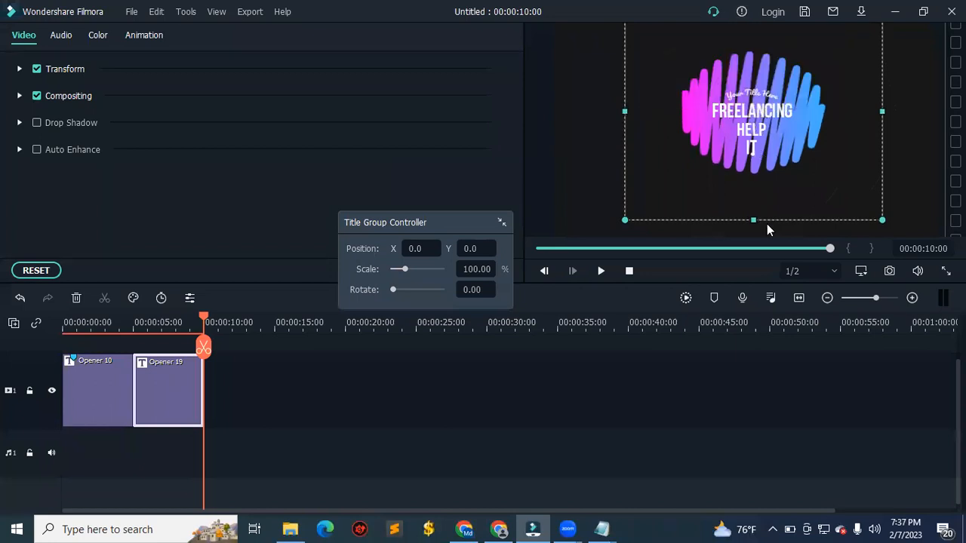
drag(753, 218, 761, 259)
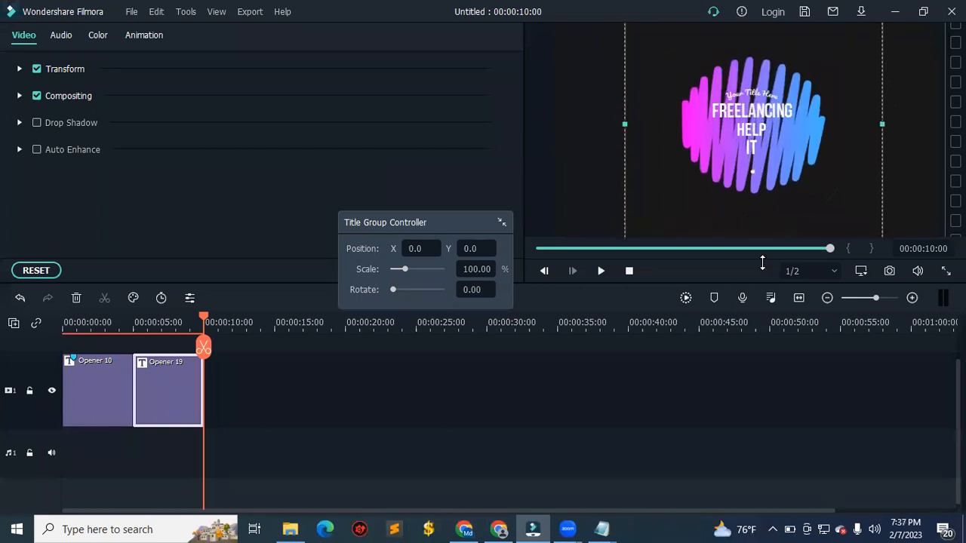
Set the font size of "freelancing" to 40 and apply the yellow preset text style to it.
double_click(738, 113)
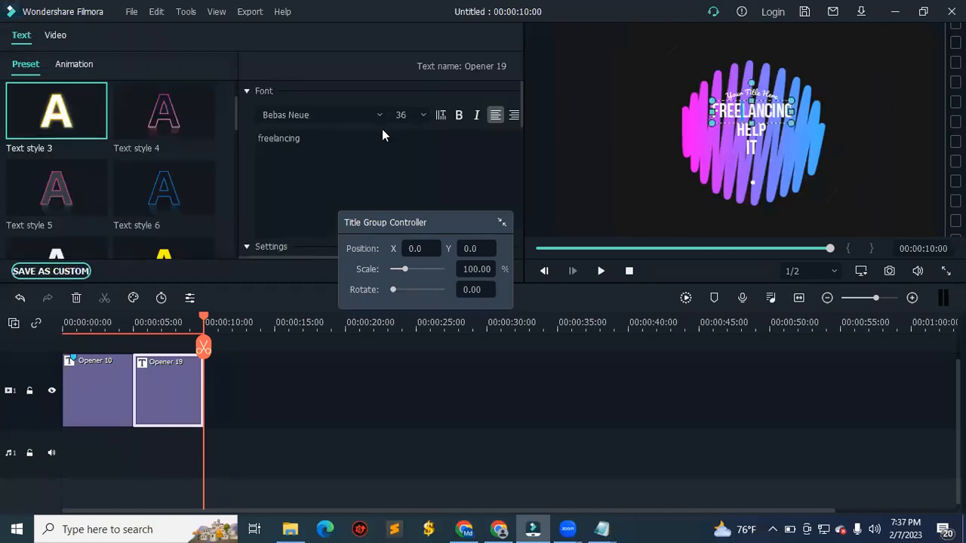
click(422, 115)
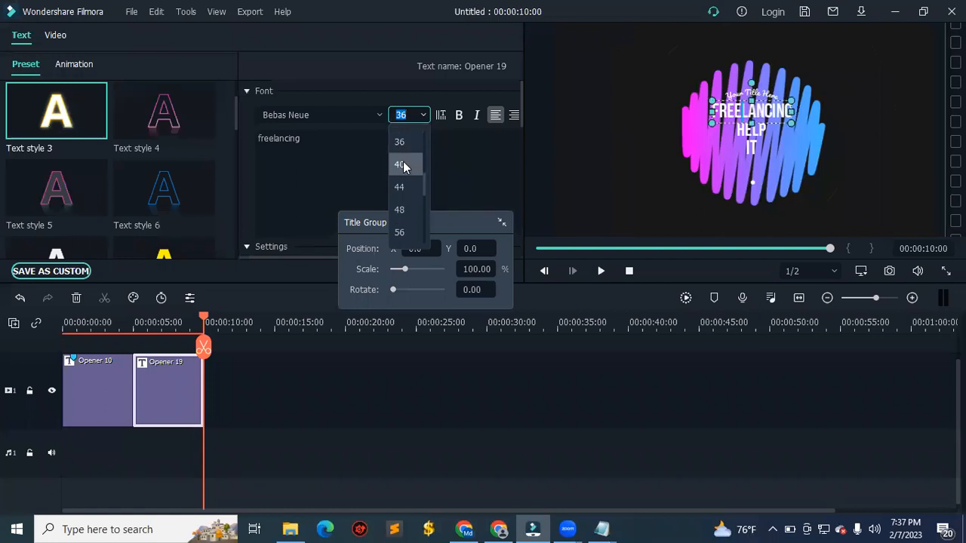
click(405, 160)
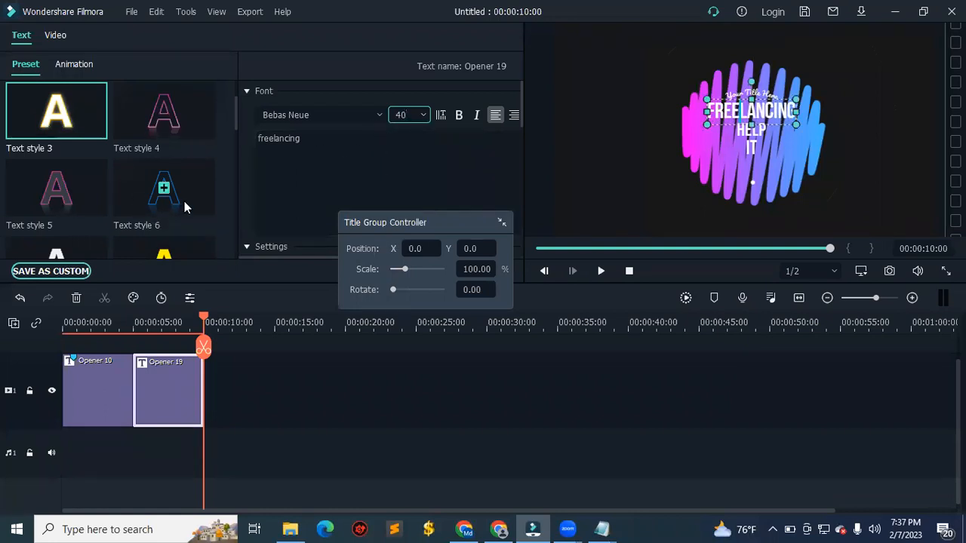
click(168, 254)
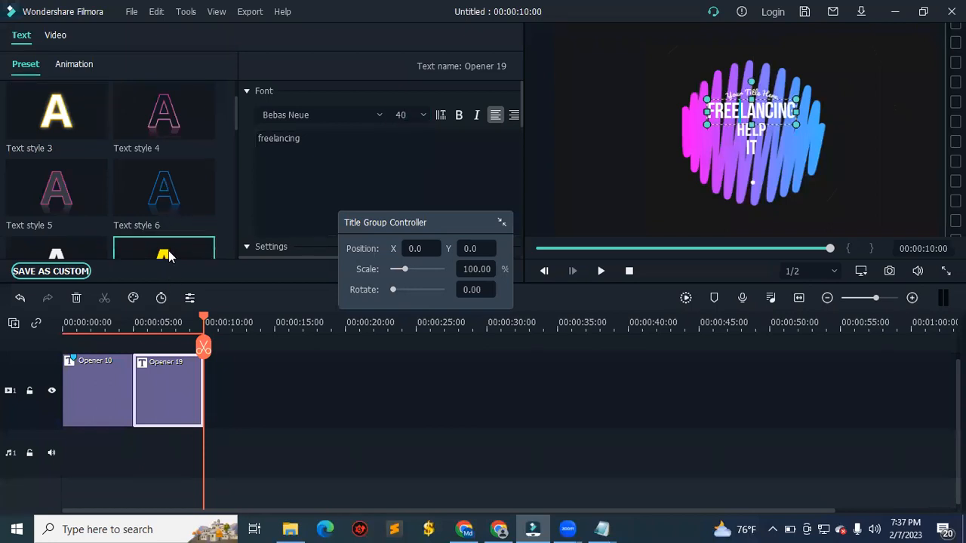
Apply the yellow preset text style to "Help" and Text style 5 to "IT", and deselect the text.
click(744, 132)
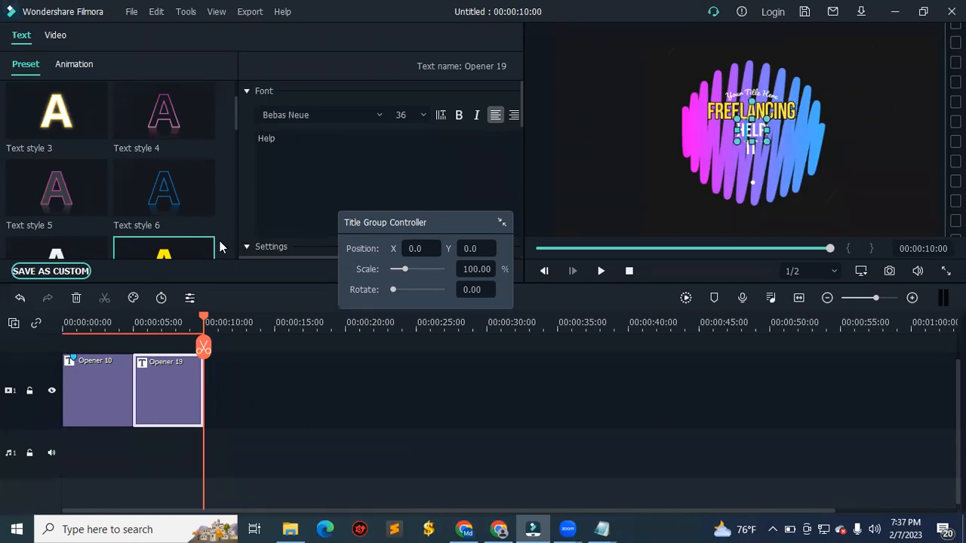
click(170, 252)
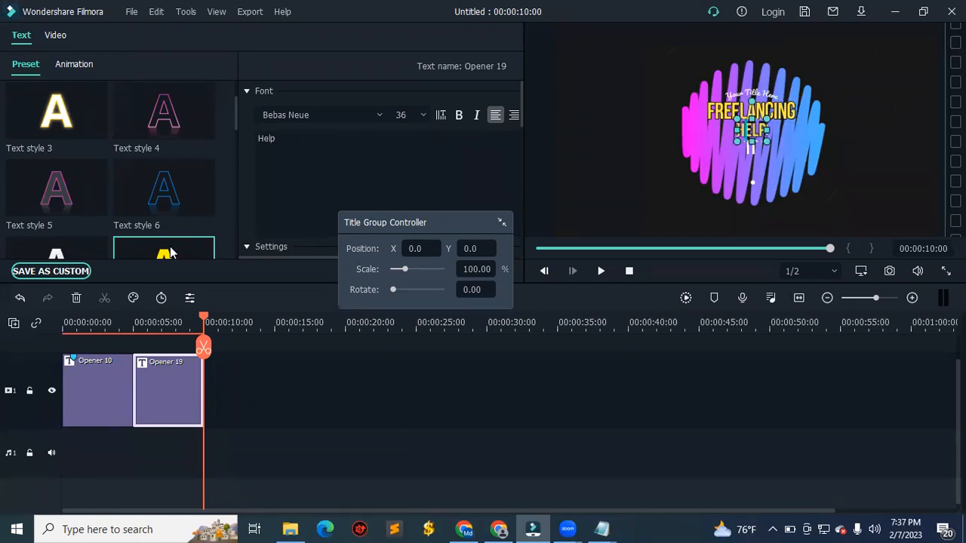
click(752, 149)
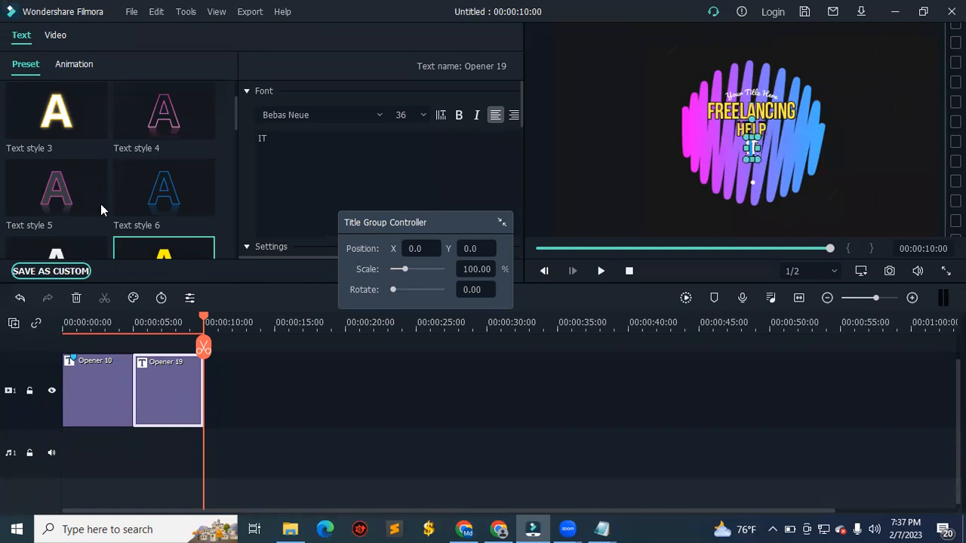
click(47, 201)
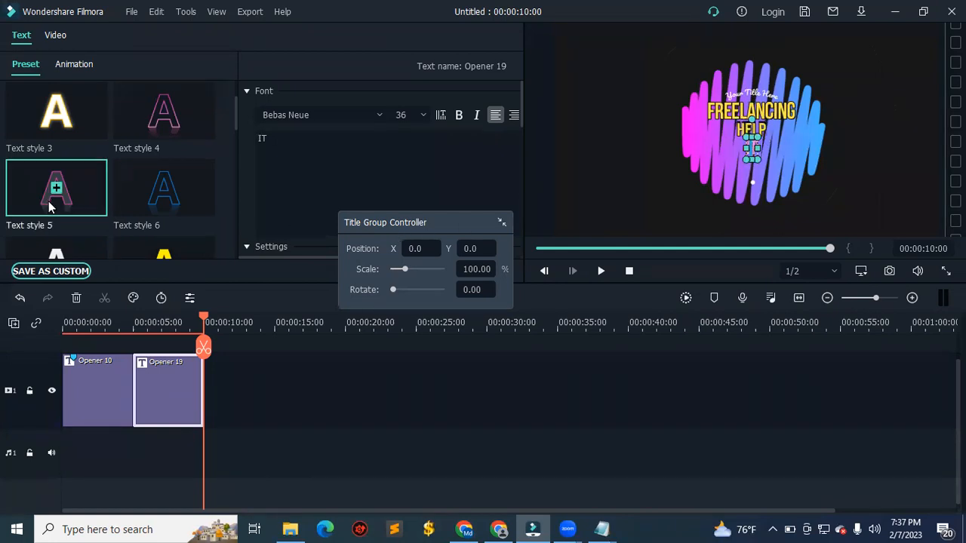
click(600, 153)
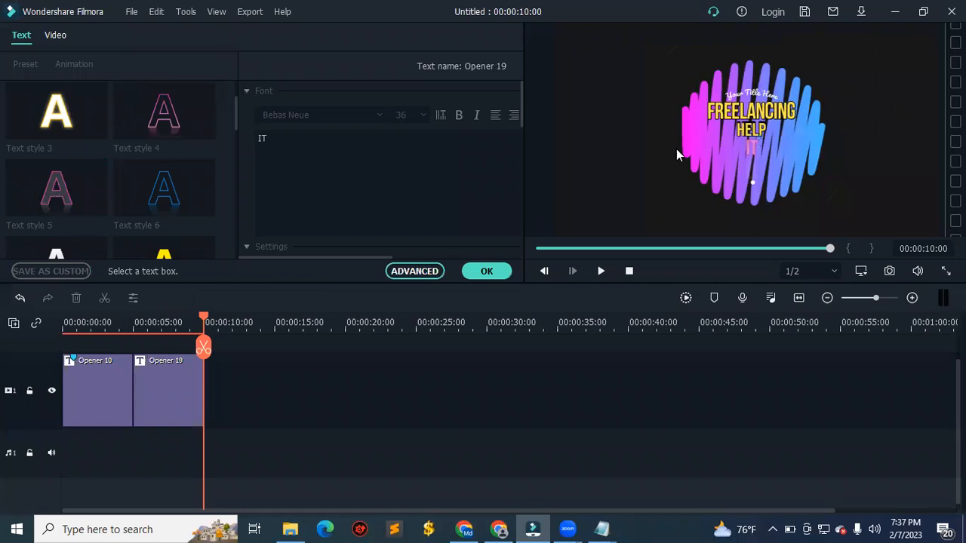
click(709, 139)
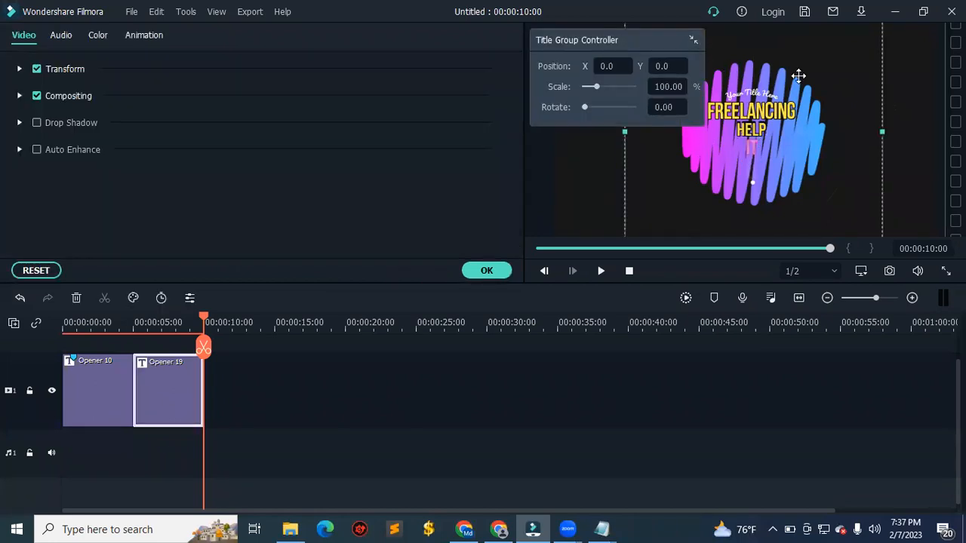
drag(636, 38, 462, 144)
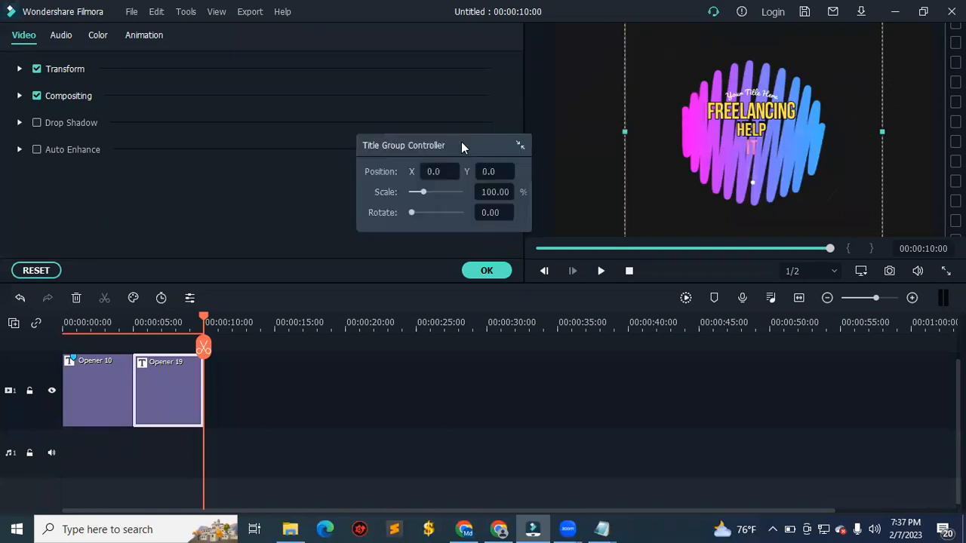
click(570, 136)
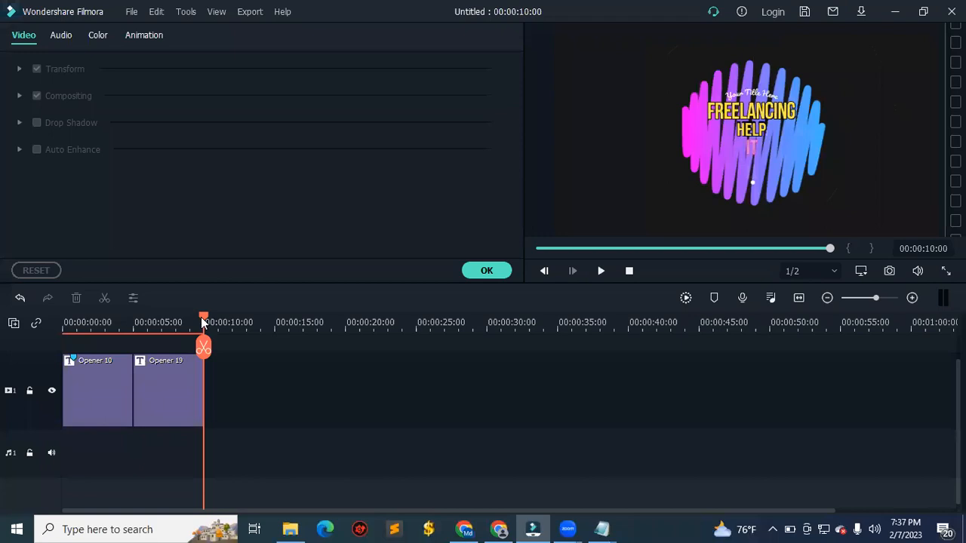
Play both openers from the beginning of the timeline and accept the title edits.
drag(201, 317, 61, 323)
click(602, 271)
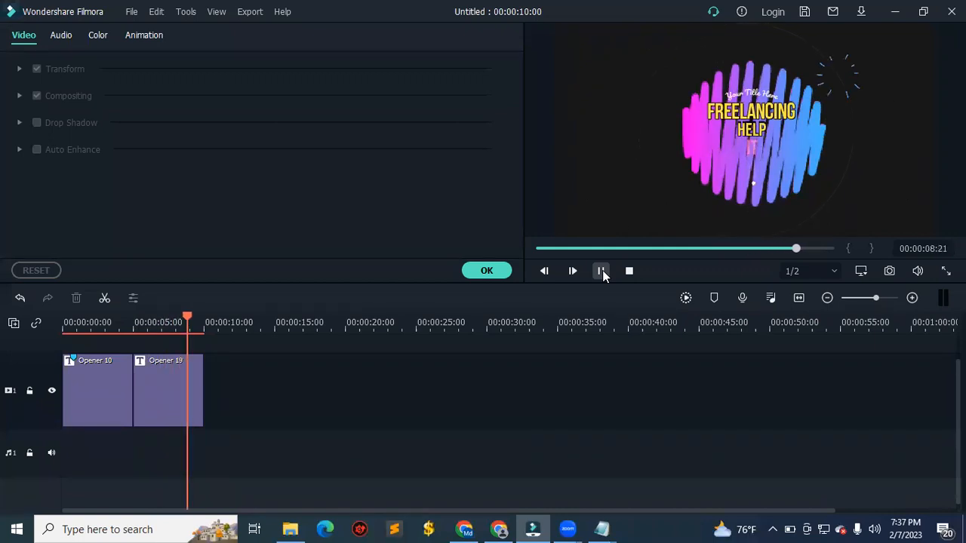
click(486, 271)
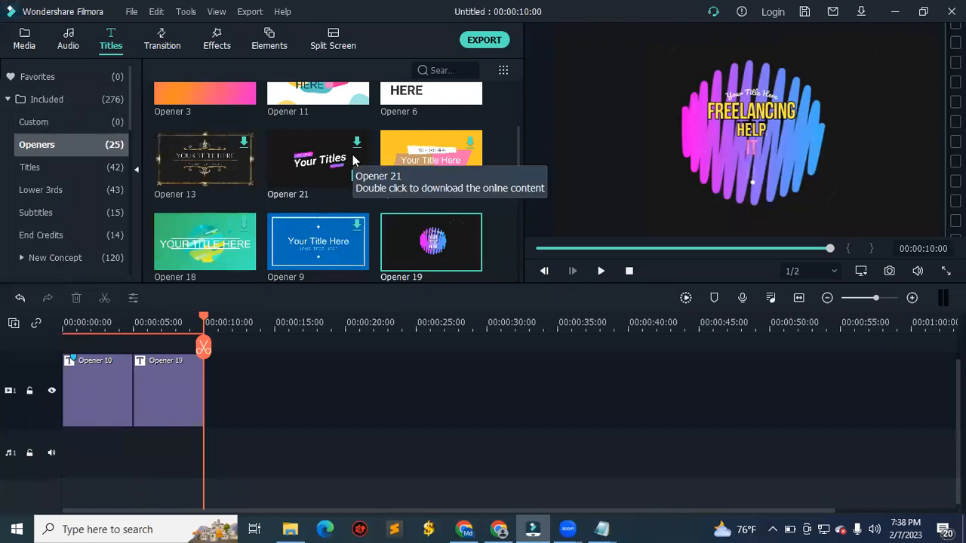
Add the TV Glitch Noise 01 sound effect to the beginning of the audio track.
click(66, 44)
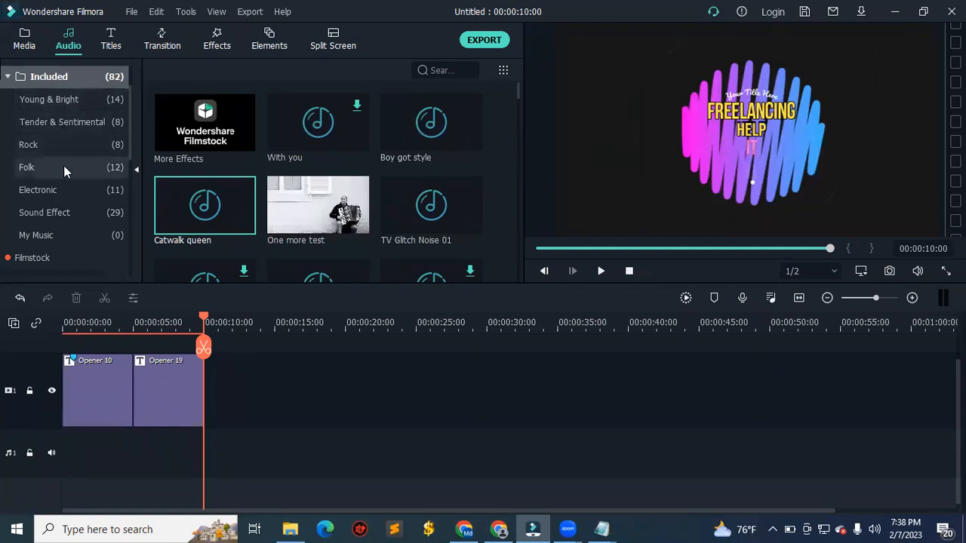
click(64, 217)
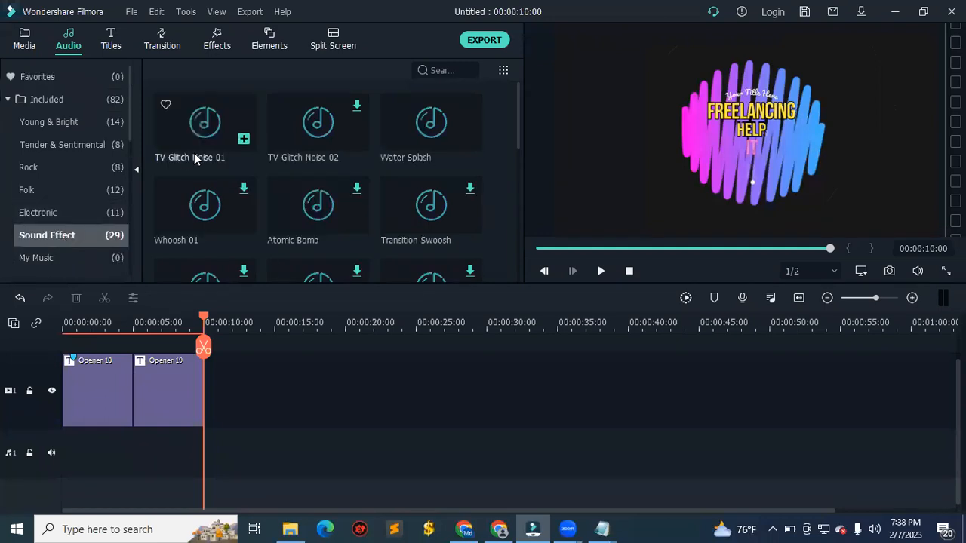
drag(206, 141, 60, 440)
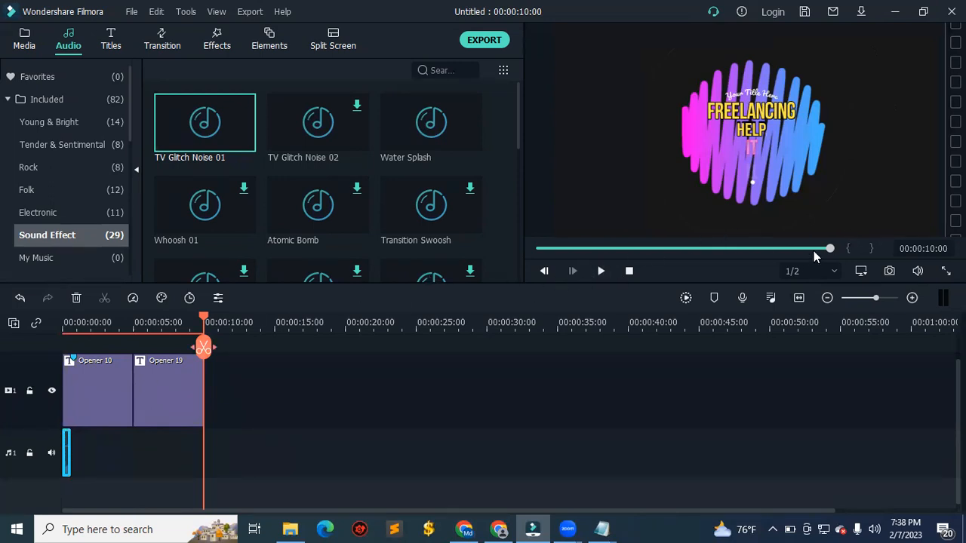
Play both openers with the TV Glitch Noise 01 sound effect from the beginning of the timeline.
drag(832, 248, 518, 280)
click(601, 273)
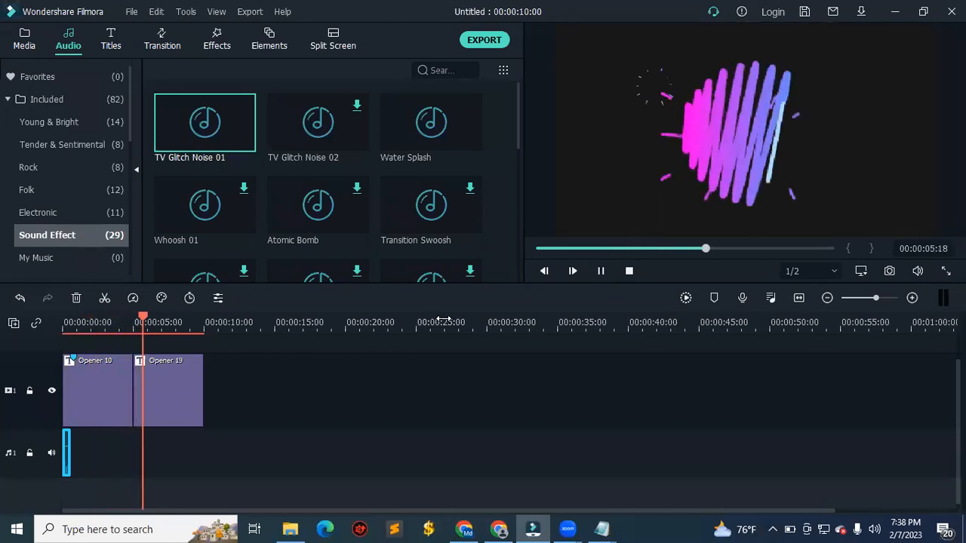
click(603, 271)
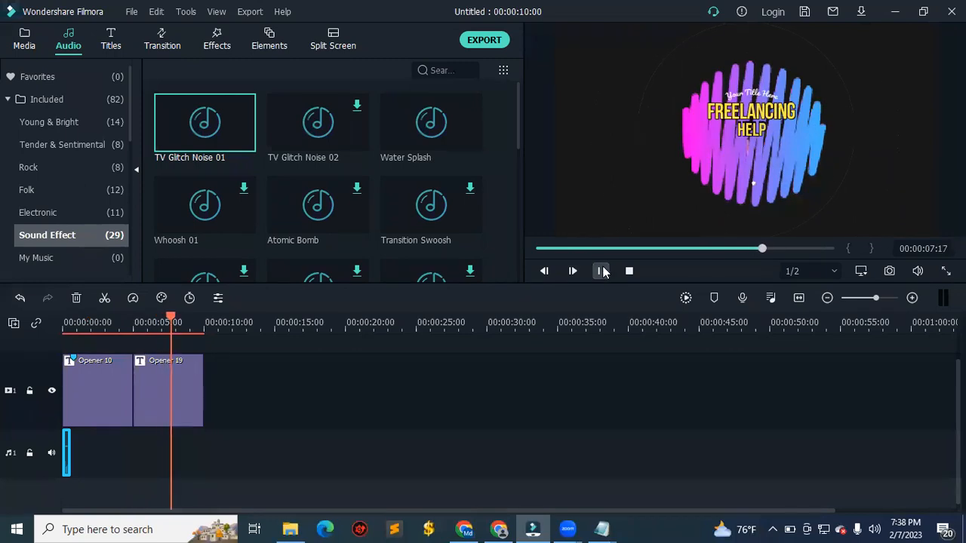
Extend the end of the TV Glitch Noise 01 clip slightly on the audio track and deselect it.
mouse_move(66, 453)
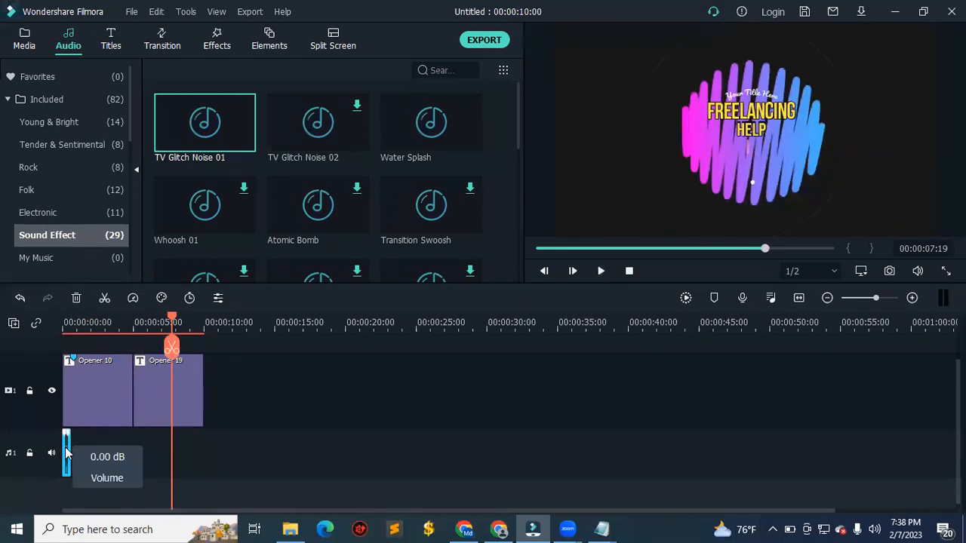
mouse_move(70, 443)
mouse_down()
mouse_move(173, 443)
mouse_move(73, 445)
mouse_up()
click(269, 403)
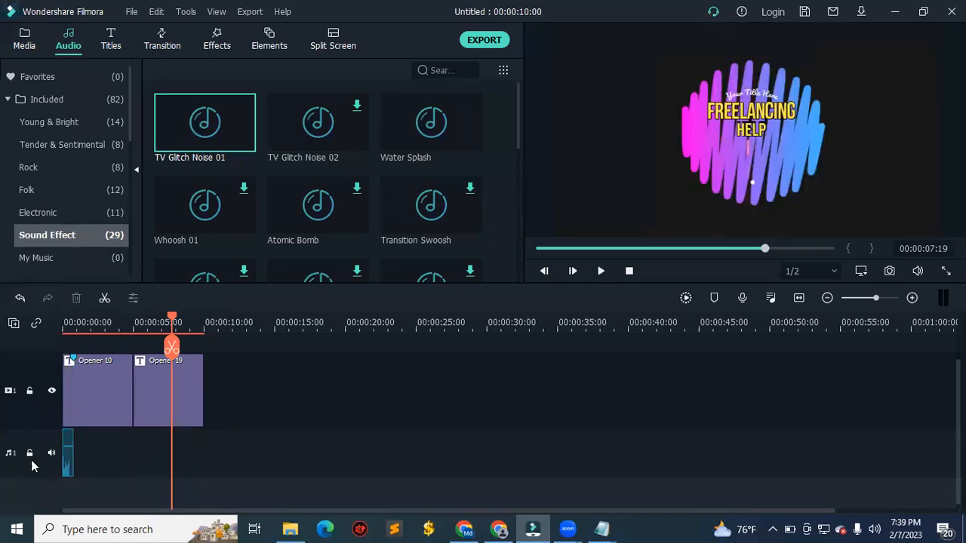
Delete the TV Glitch Noise 01 clip from the audio track.
mouse_move(66, 453)
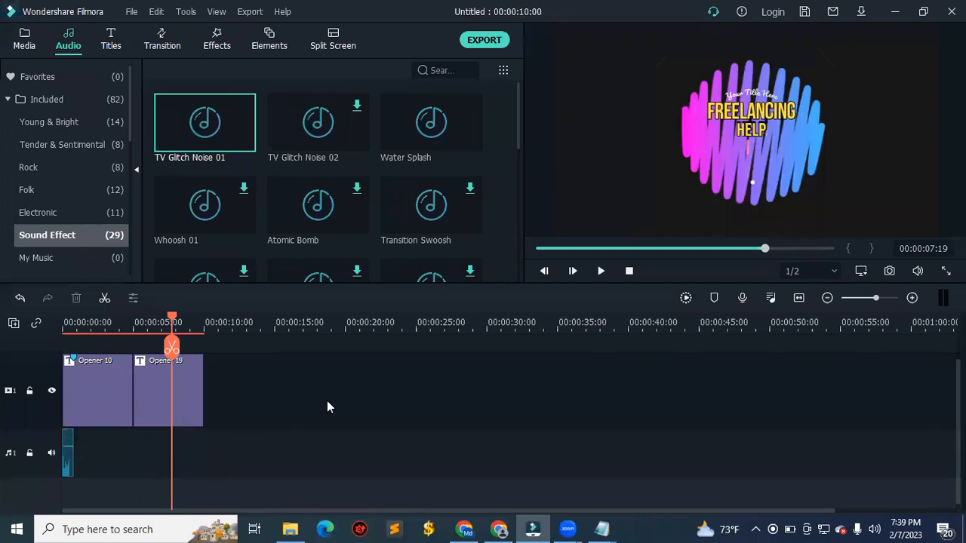
click(67, 457)
key(Delete)
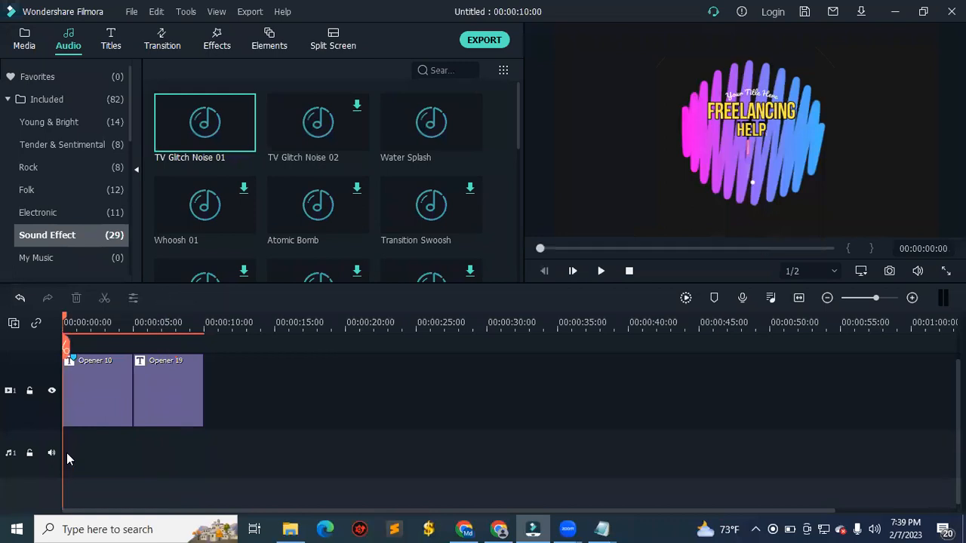
Add the Boy got style music from the included audio at the start of the audio track and play it with the openers.
click(49, 163)
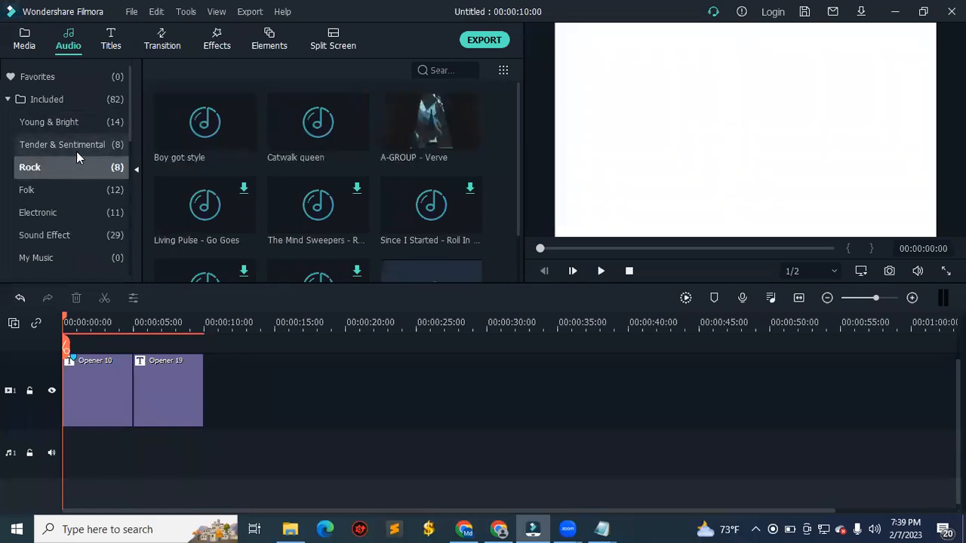
click(55, 101)
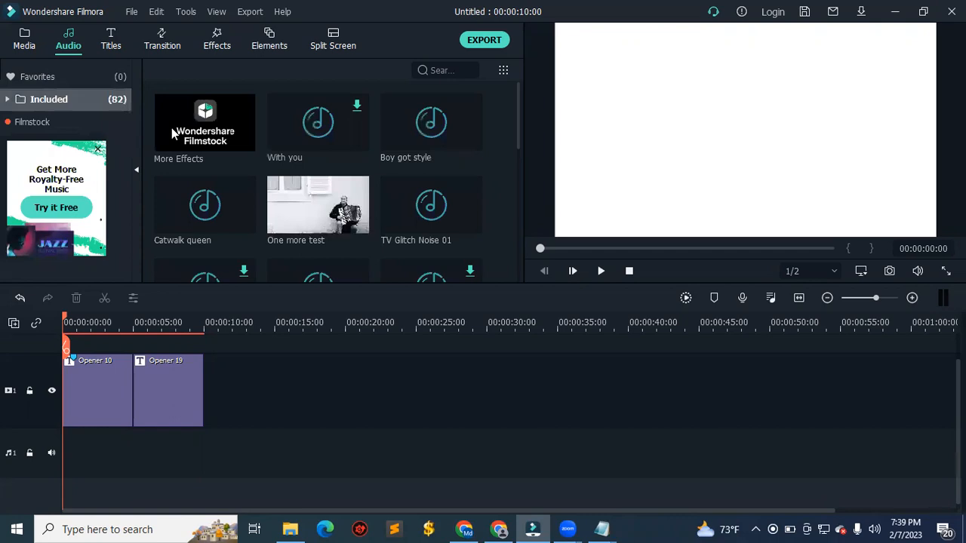
drag(444, 136, 56, 455)
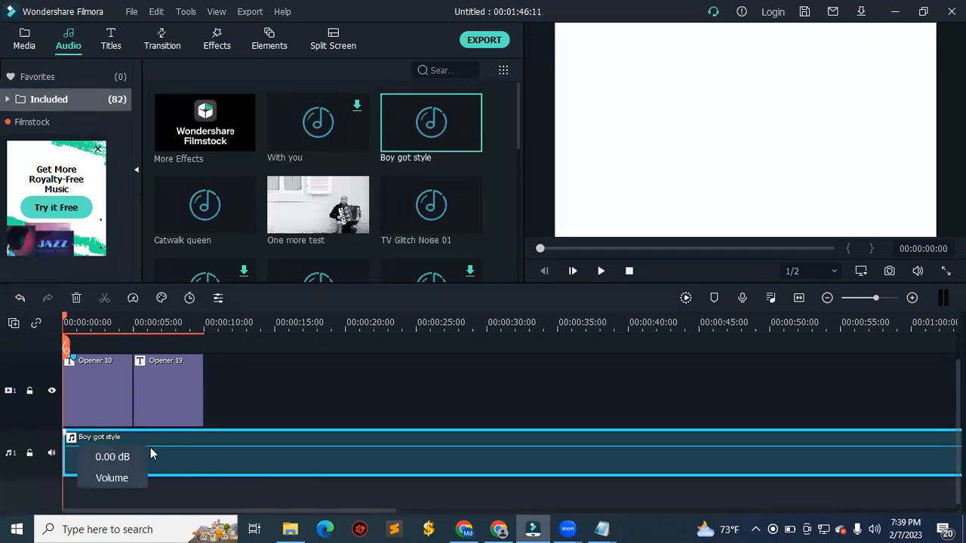
click(602, 272)
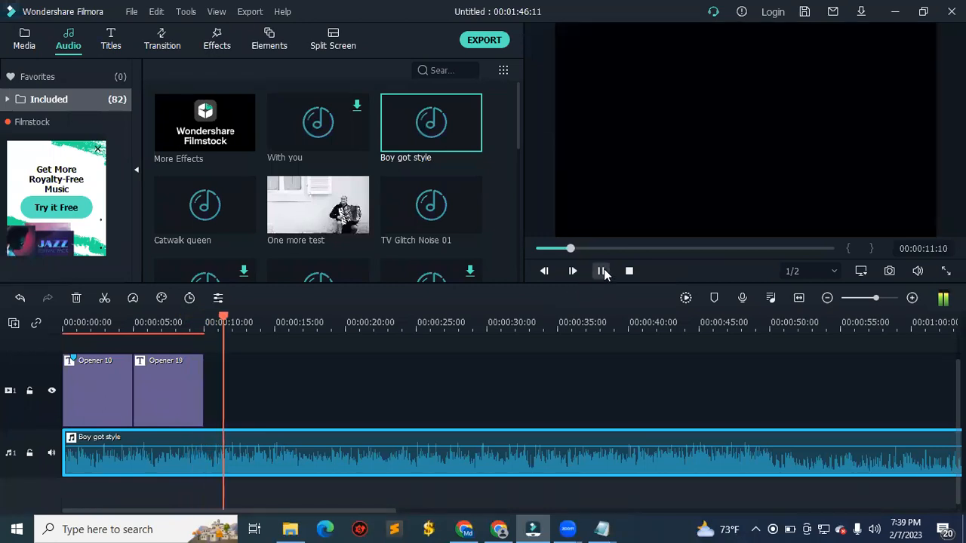
click(600, 271)
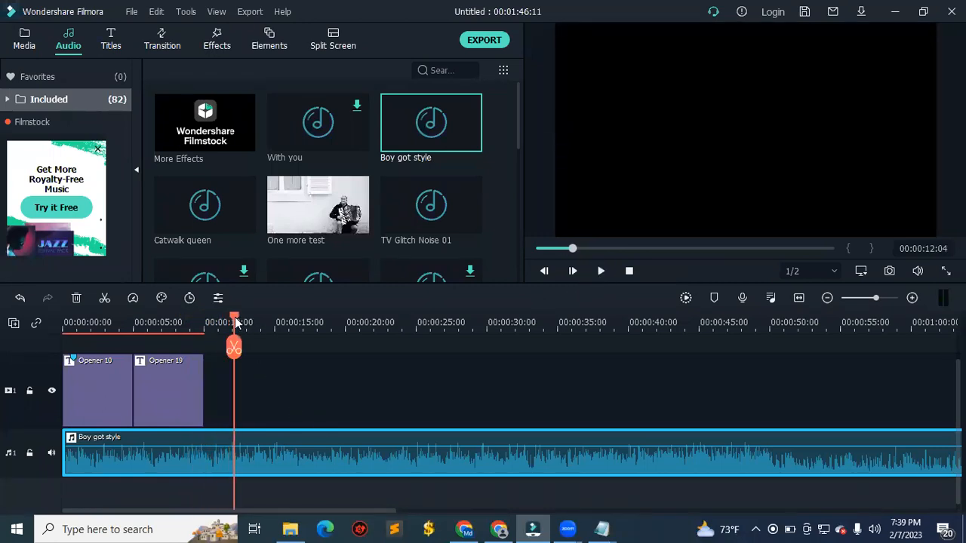
Split the Boy got style music at 00:00:10:02, delete the remainder, and play the openers with the trimmed music.
drag(234, 317, 206, 330)
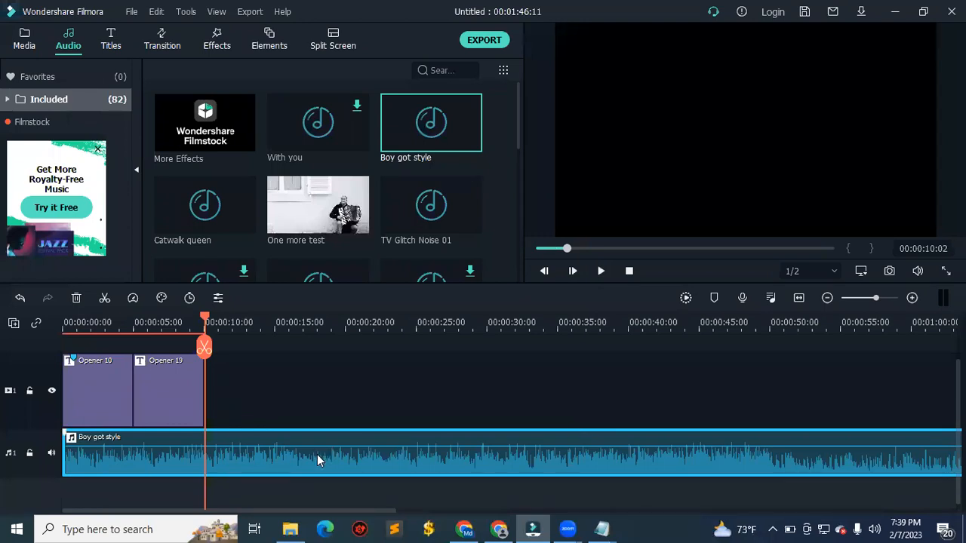
click(204, 350)
drag(446, 474, 526, 434)
click(392, 388)
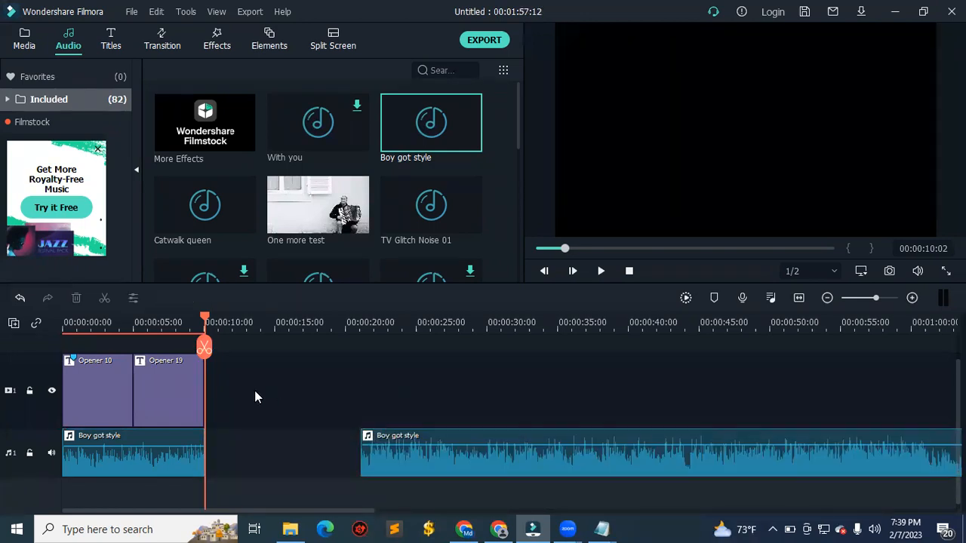
click(563, 456)
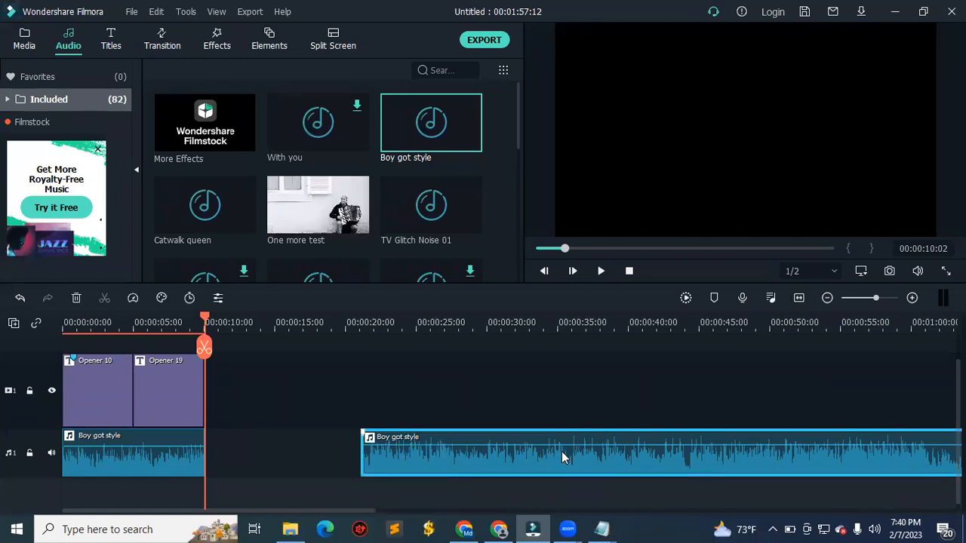
key(Delete)
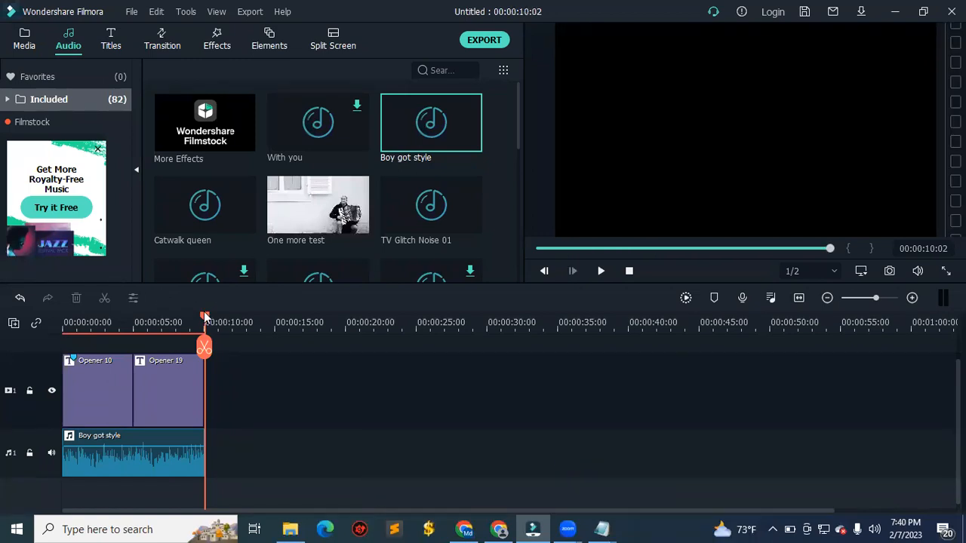
drag(204, 312, 67, 337)
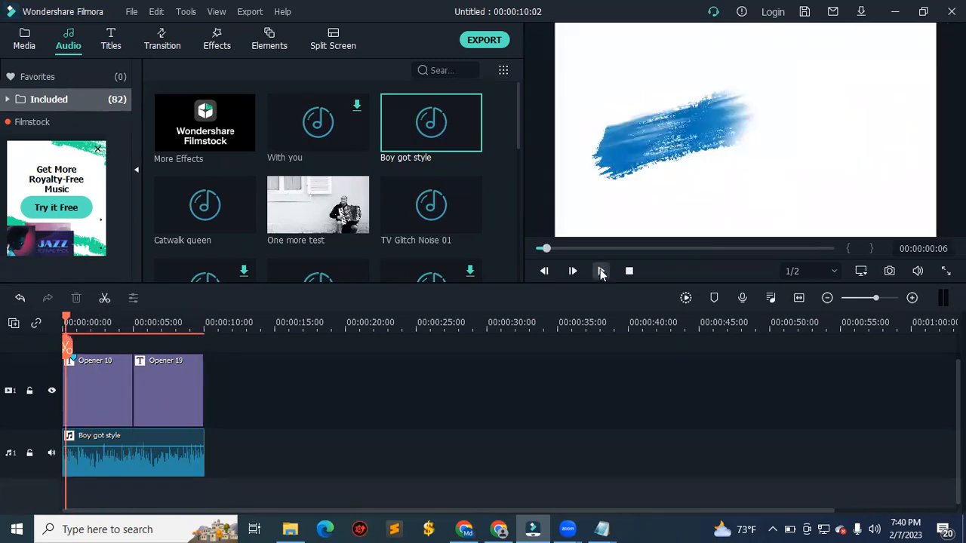
click(601, 271)
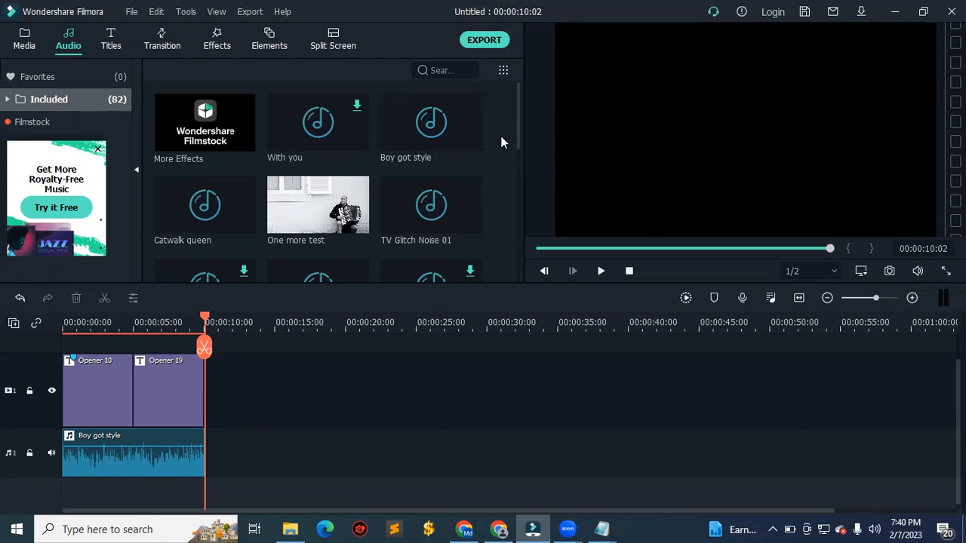
mouse_move(346, 135)
click(21, 46)
drag(189, 133, 134, 327)
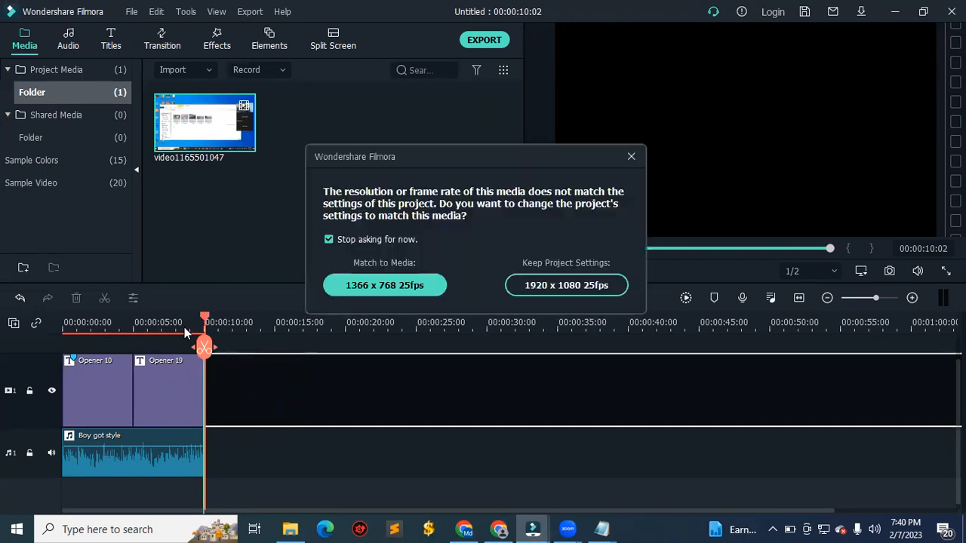
click(577, 284)
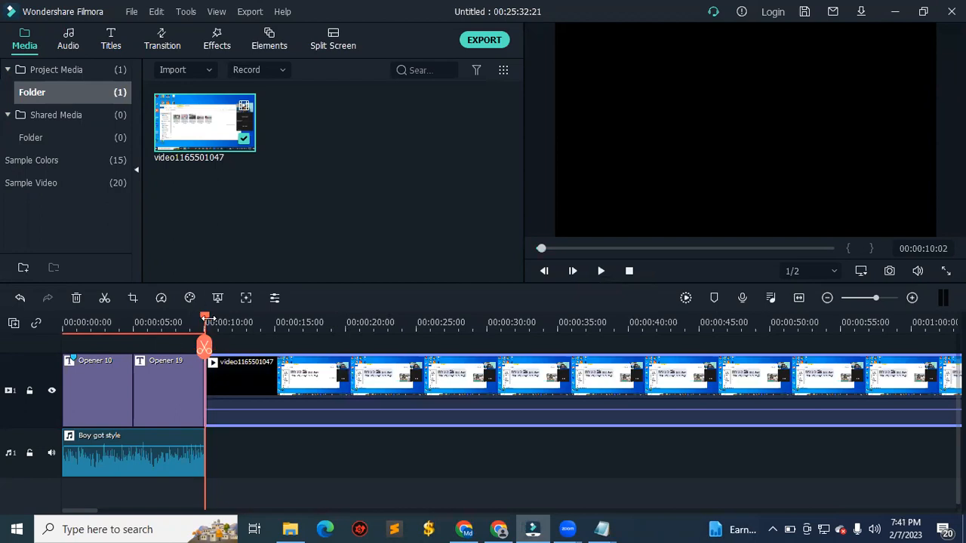
drag(203, 320, 68, 340)
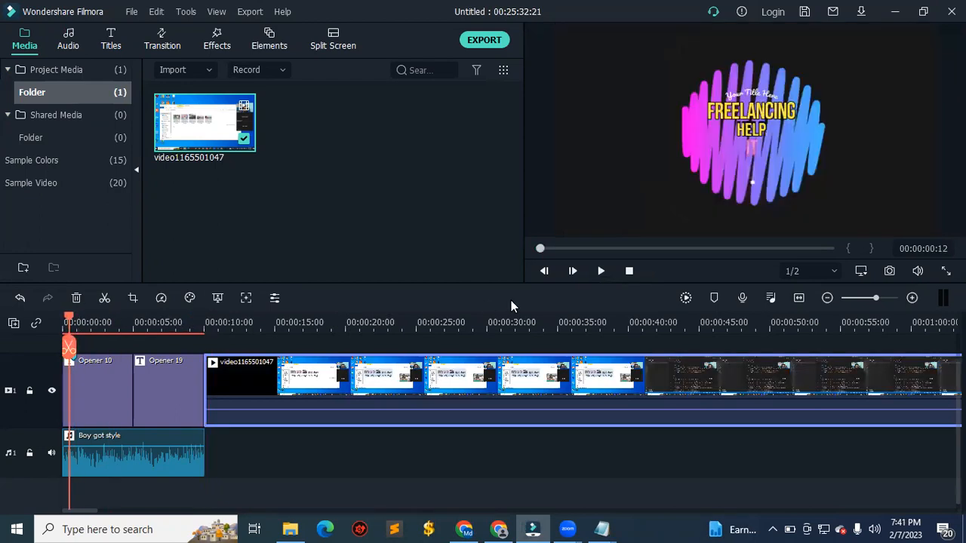
click(601, 271)
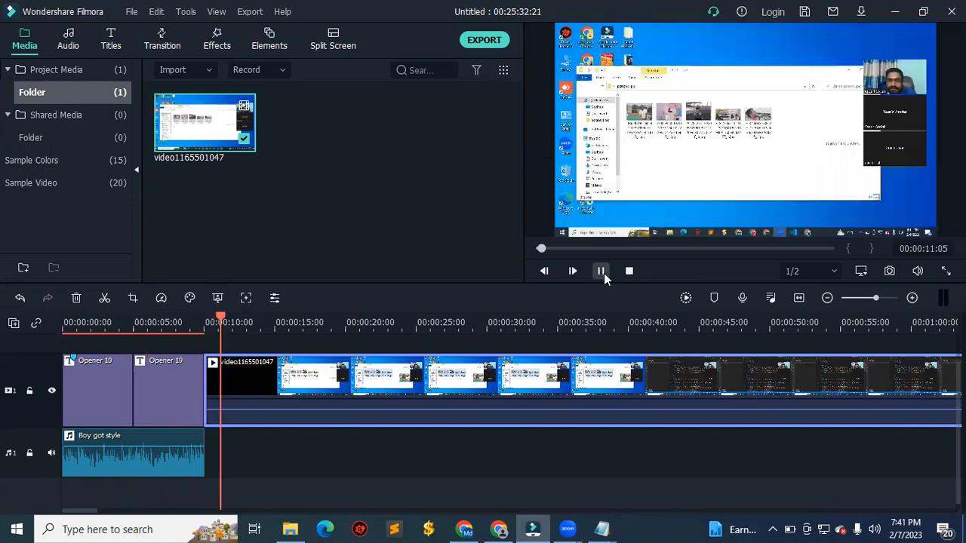
click(602, 273)
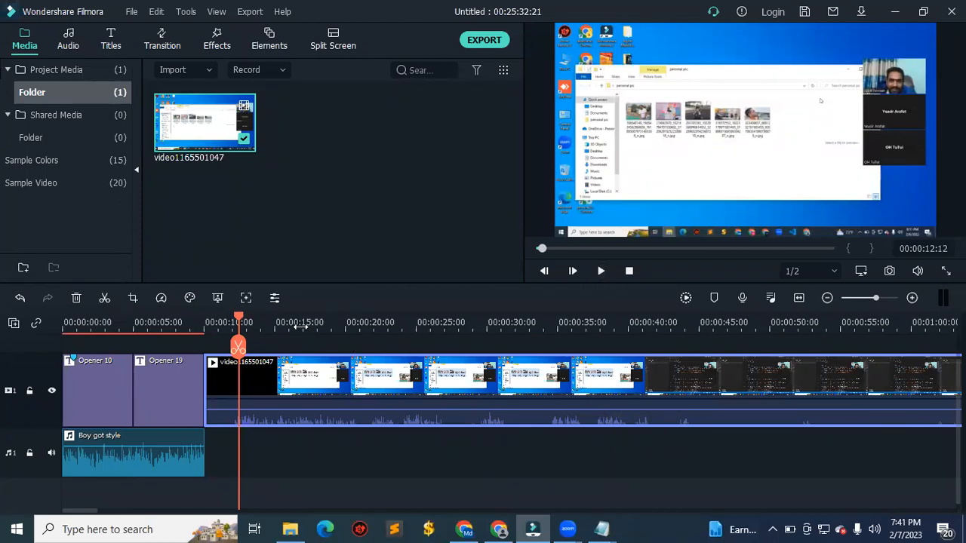
drag(239, 317, 354, 349)
click(354, 348)
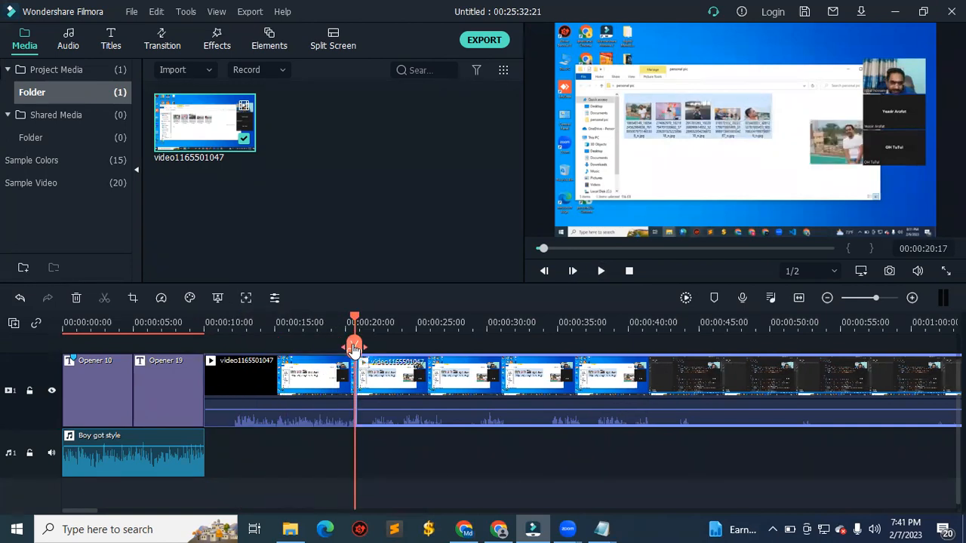
drag(458, 382, 574, 385)
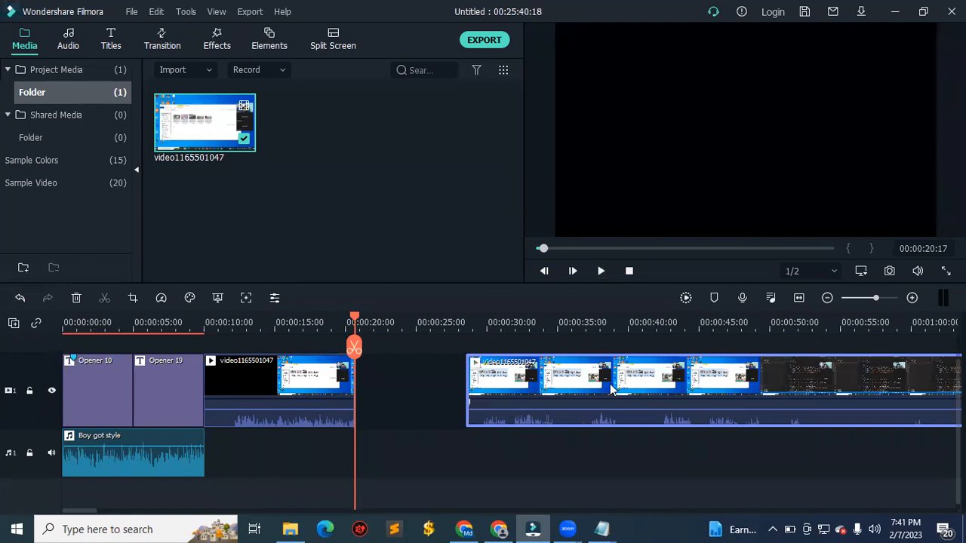
key(Delete)
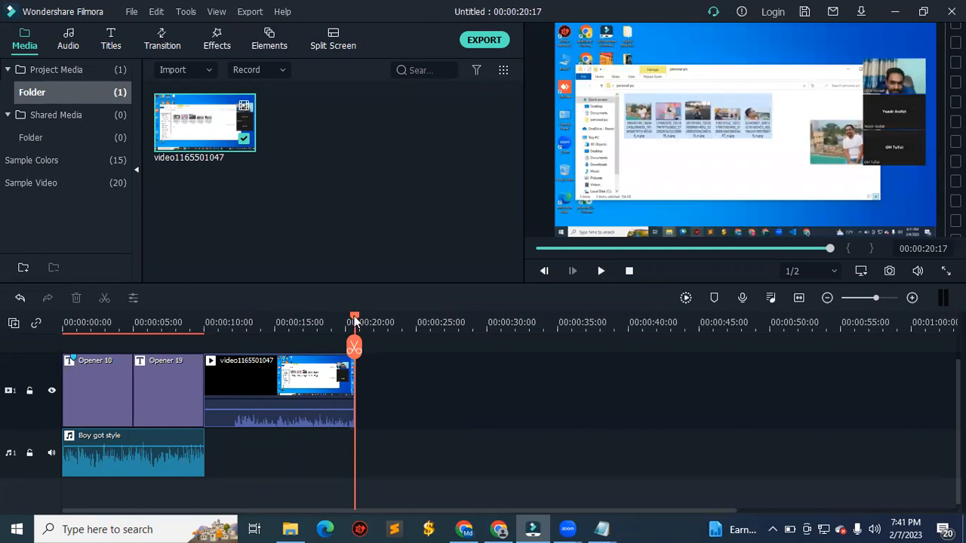
Play the shortened project from the start, and replay the change from Opener 19 to the video clip from 00:00:09:06.
drag(355, 321, 66, 320)
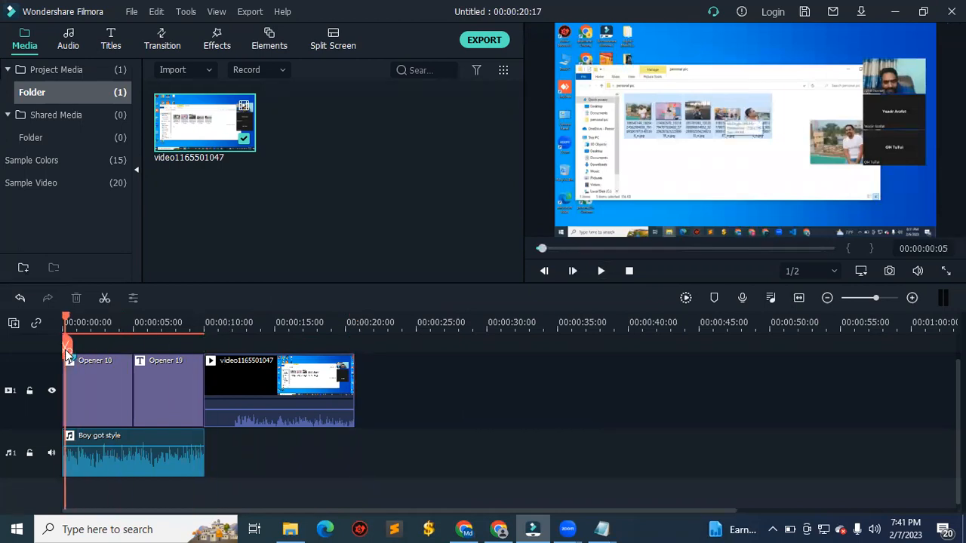
click(602, 276)
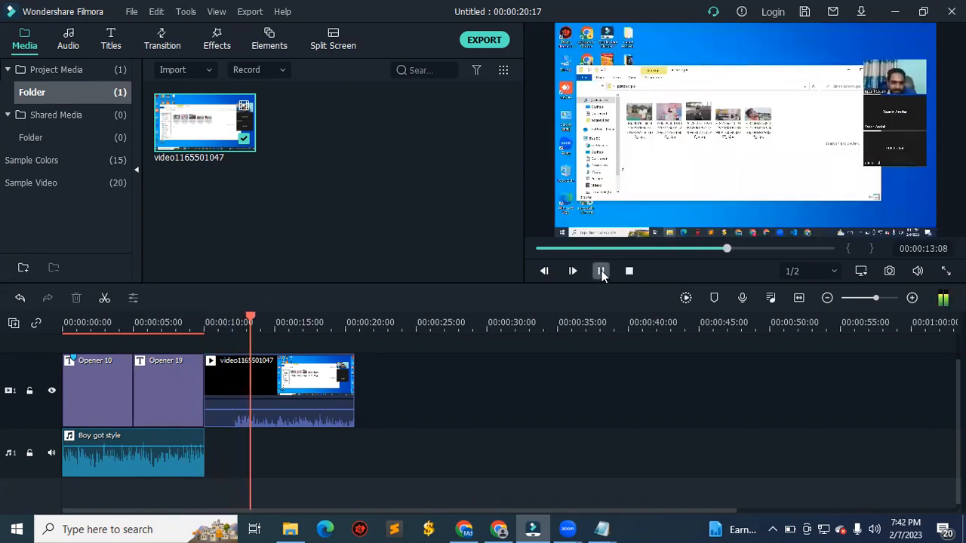
click(602, 273)
mouse_move(230, 406)
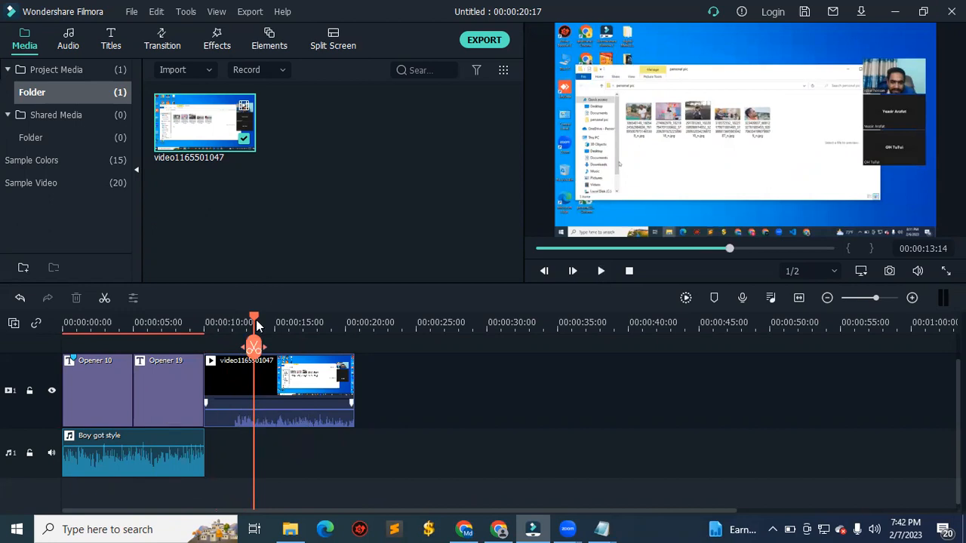
drag(254, 318, 193, 323)
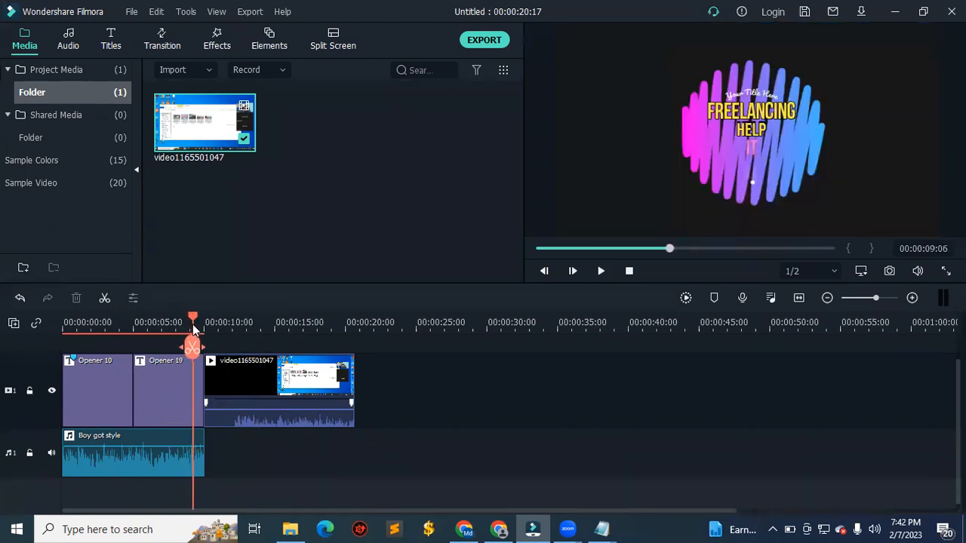
click(594, 273)
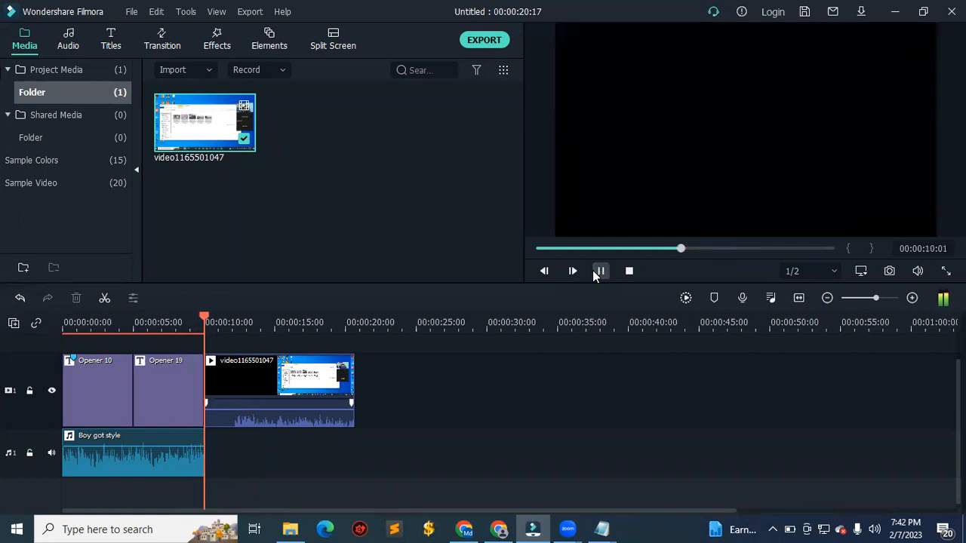
click(593, 271)
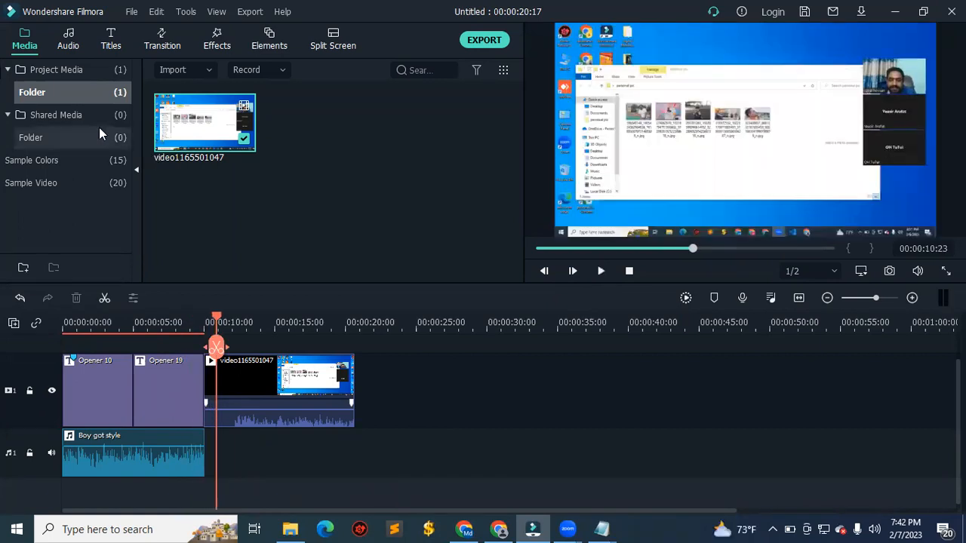
Browse the available transitions and effects, and move the playhead to 00:00:09:06 near the end of Opener 19.
click(161, 45)
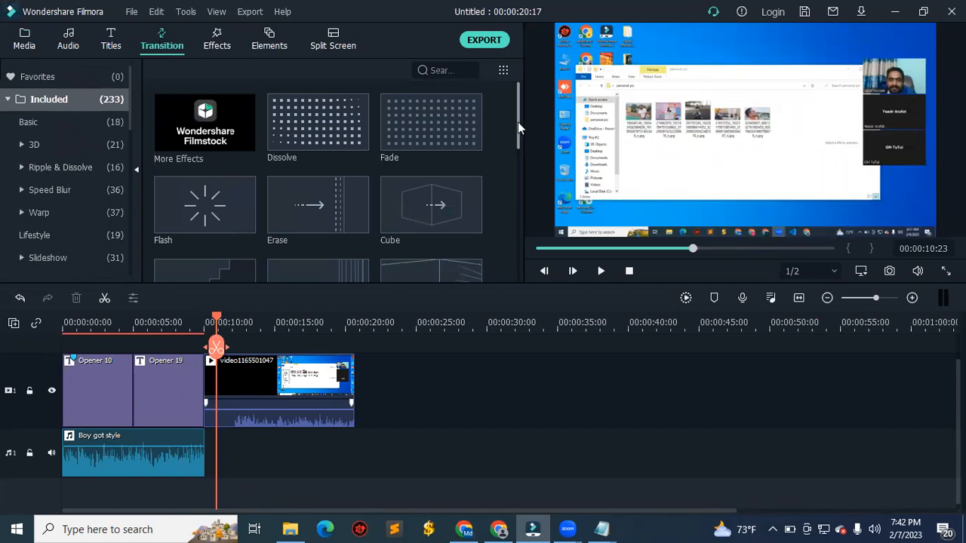
mouse_move(517, 121)
mouse_down()
mouse_move(514, 191)
mouse_move(515, 130)
mouse_up()
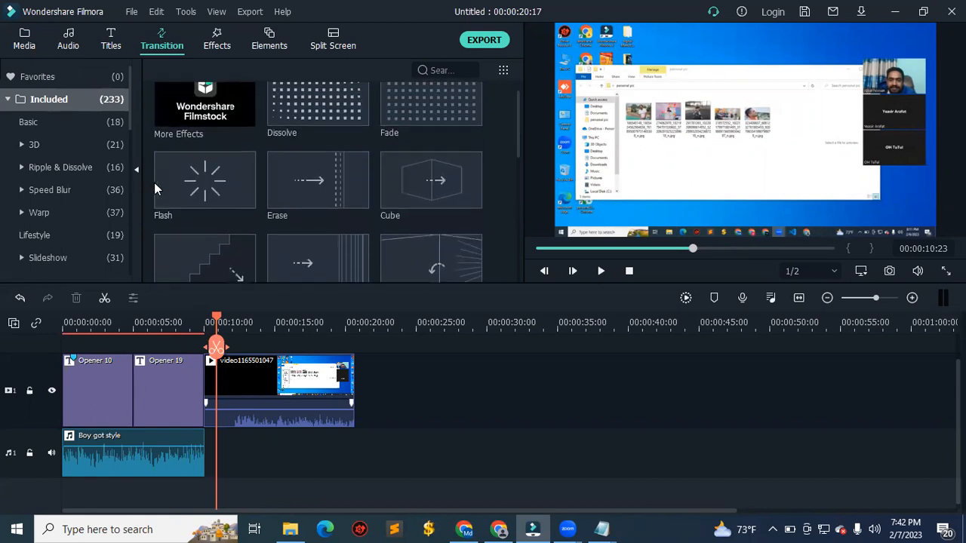
click(219, 43)
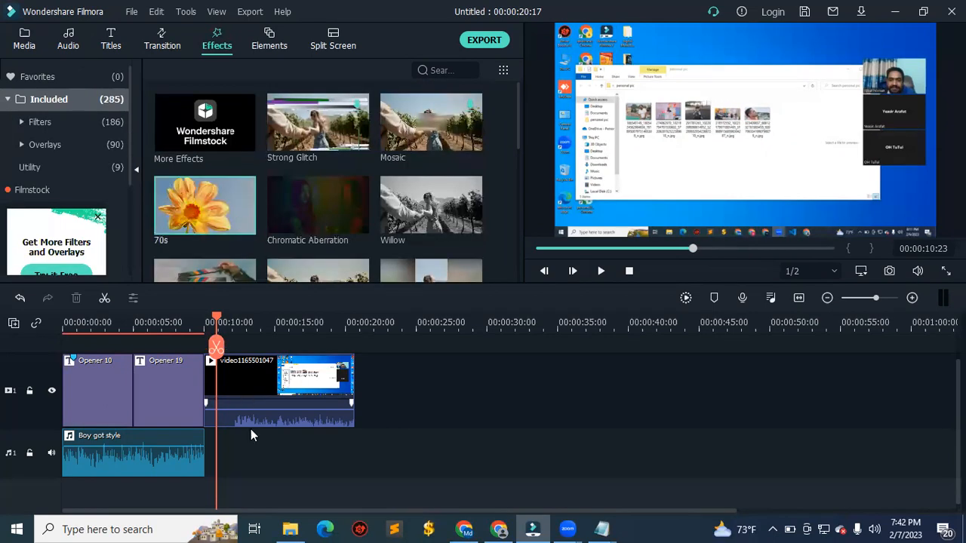
drag(217, 319, 192, 321)
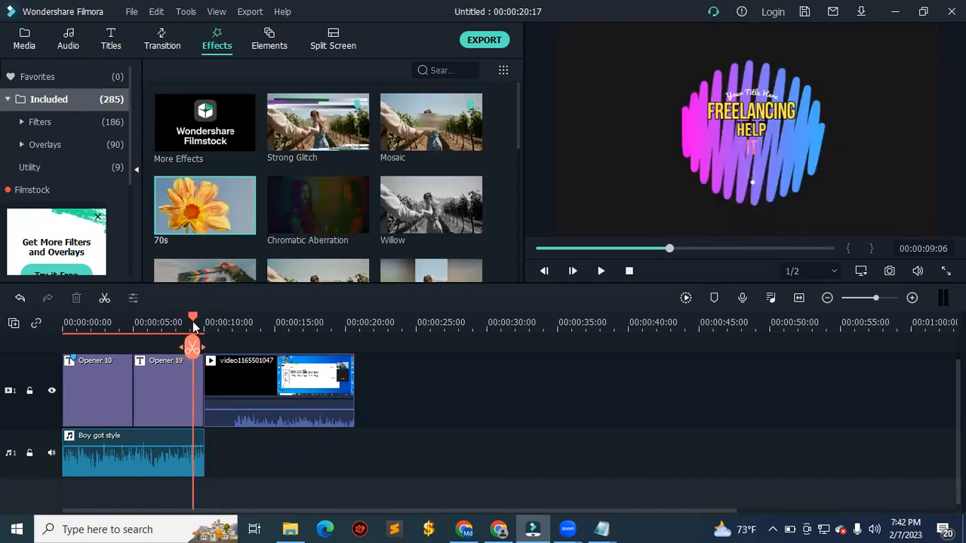
click(163, 46)
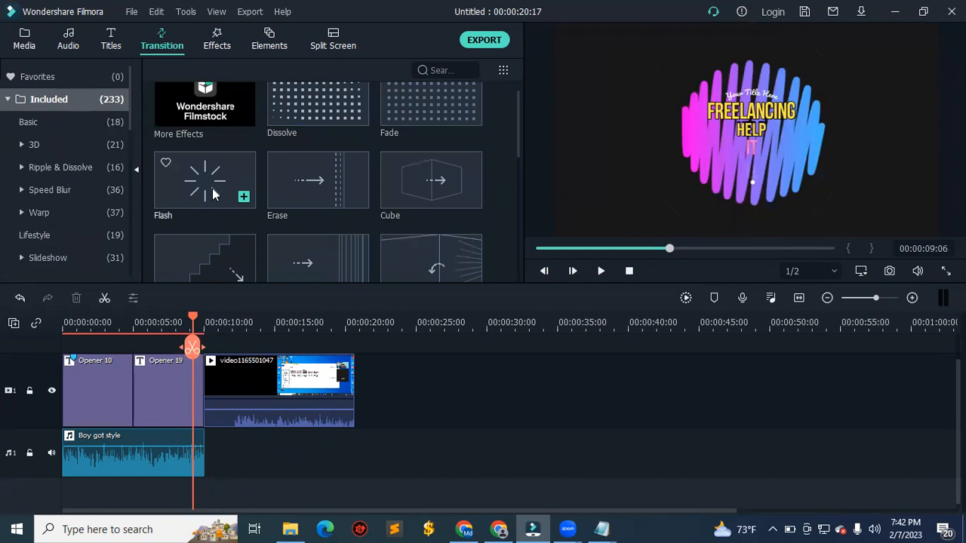
drag(213, 195, 221, 400)
drag(217, 402, 217, 400)
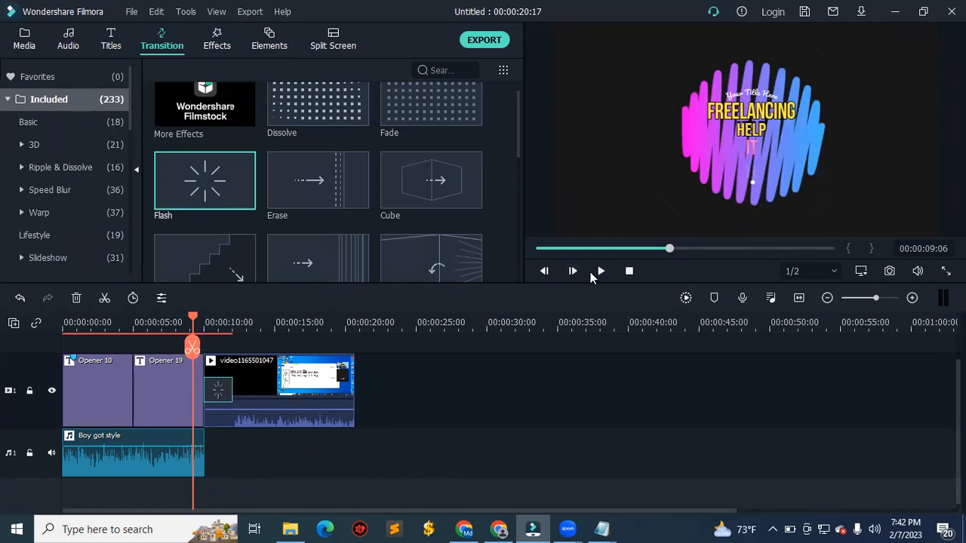
Play the Flash transition between Opener 19 and the video clip, and replay it from 00:00:08:23.
click(600, 271)
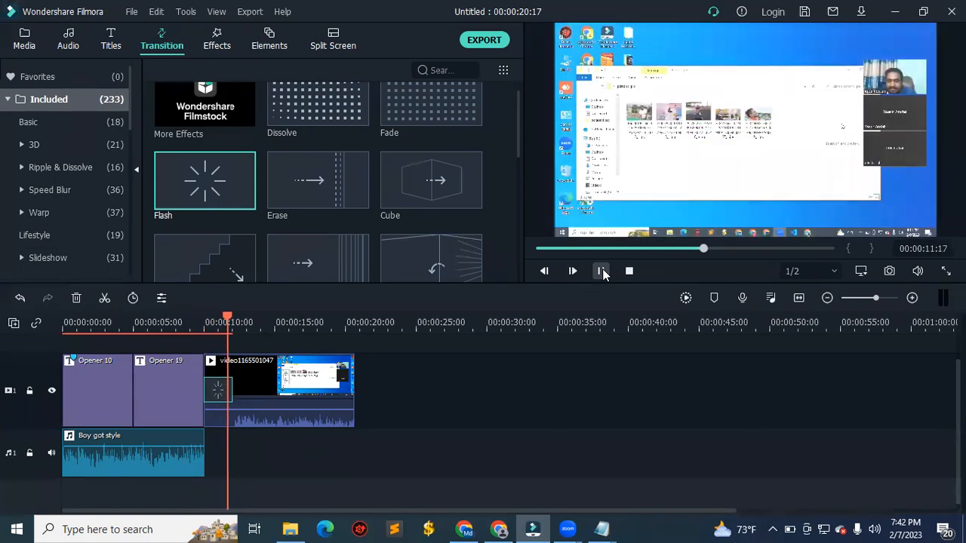
click(602, 271)
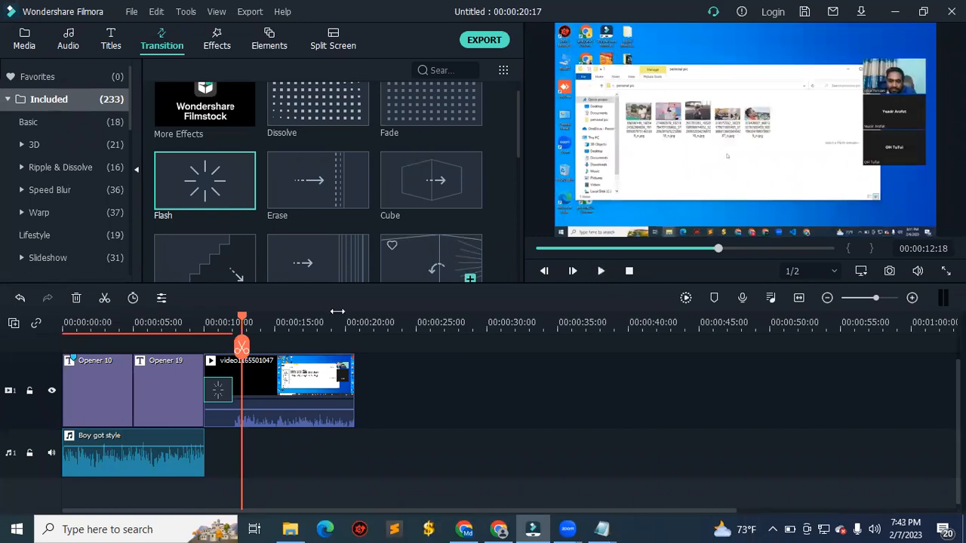
drag(245, 323, 188, 322)
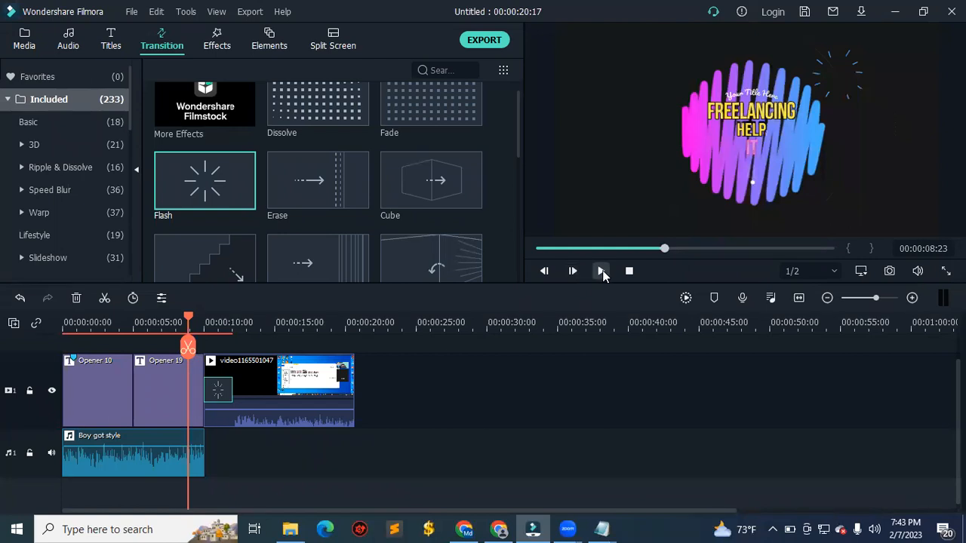
click(602, 271)
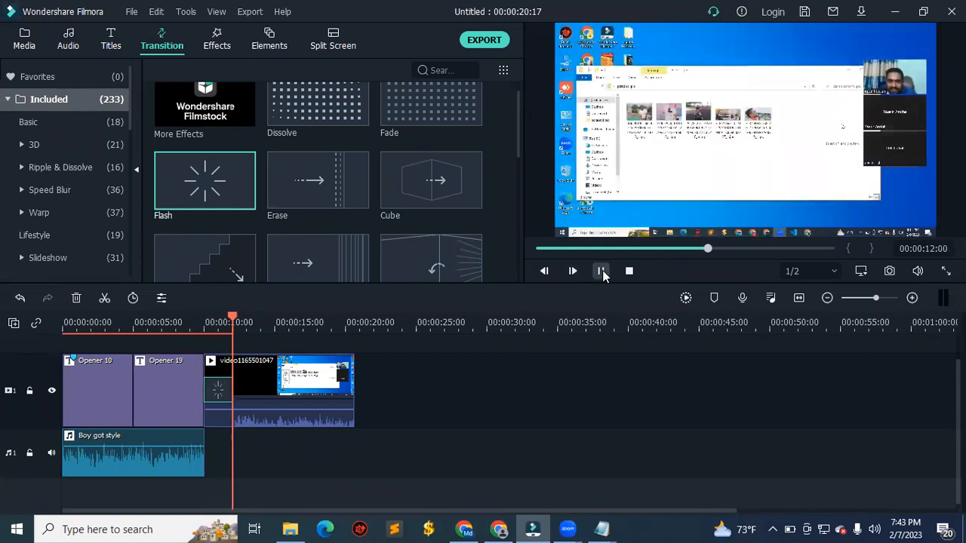
click(602, 270)
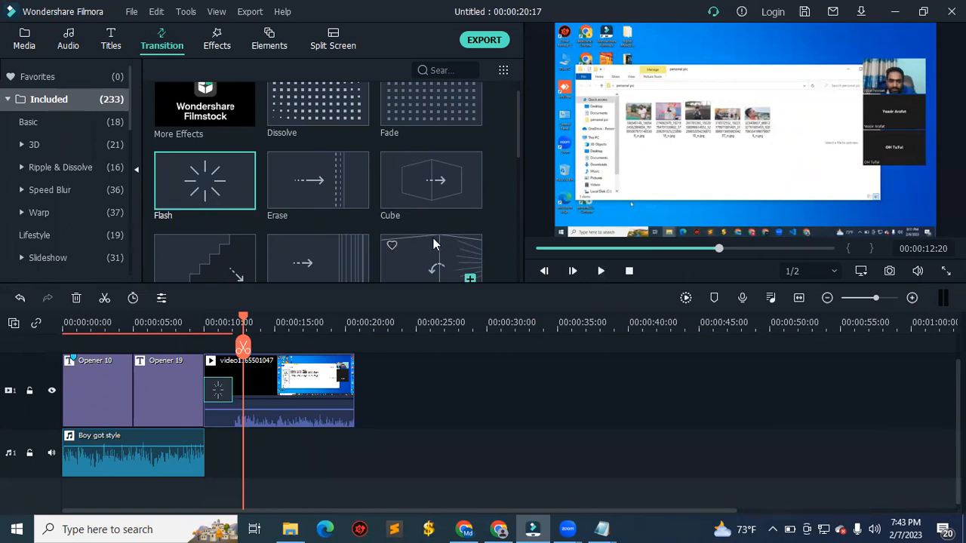
click(217, 45)
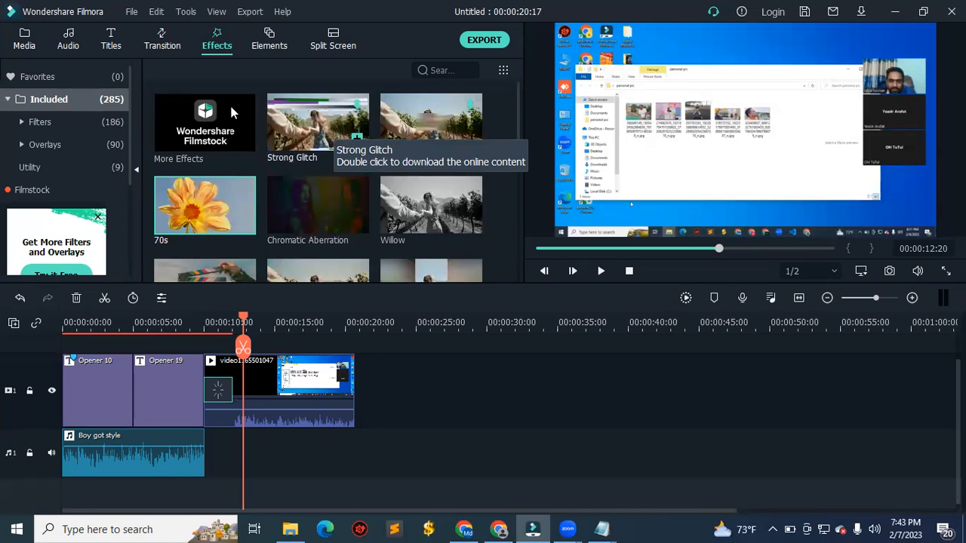
click(161, 45)
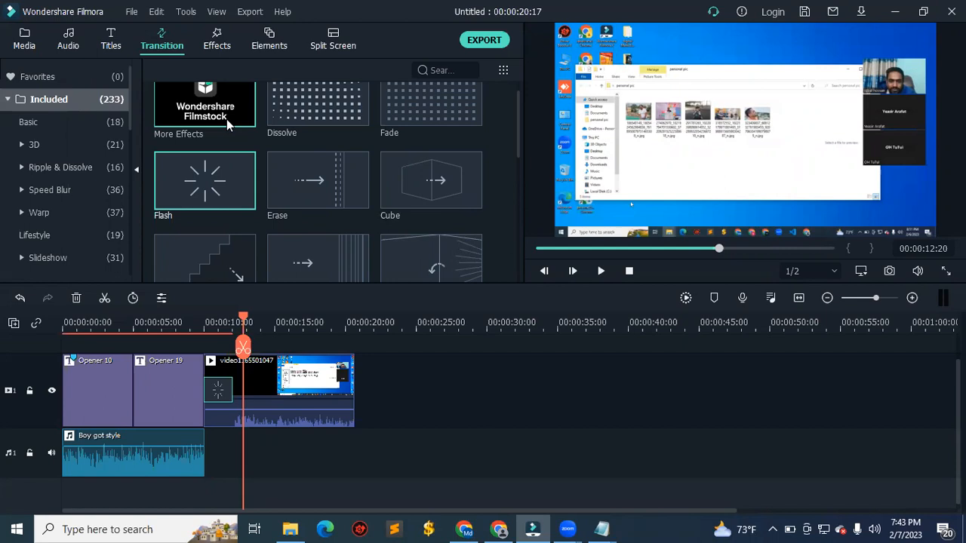
Switch to Notepad, look over the site addresses in both amber it site.txt windows, and put the windows away.
mouse_move(219, 186)
mouse_move(602, 529)
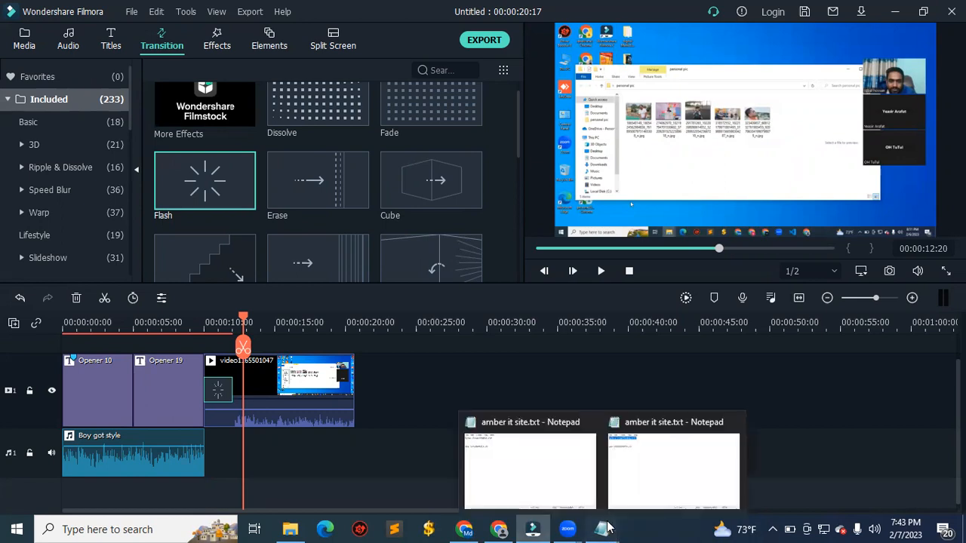
click(664, 490)
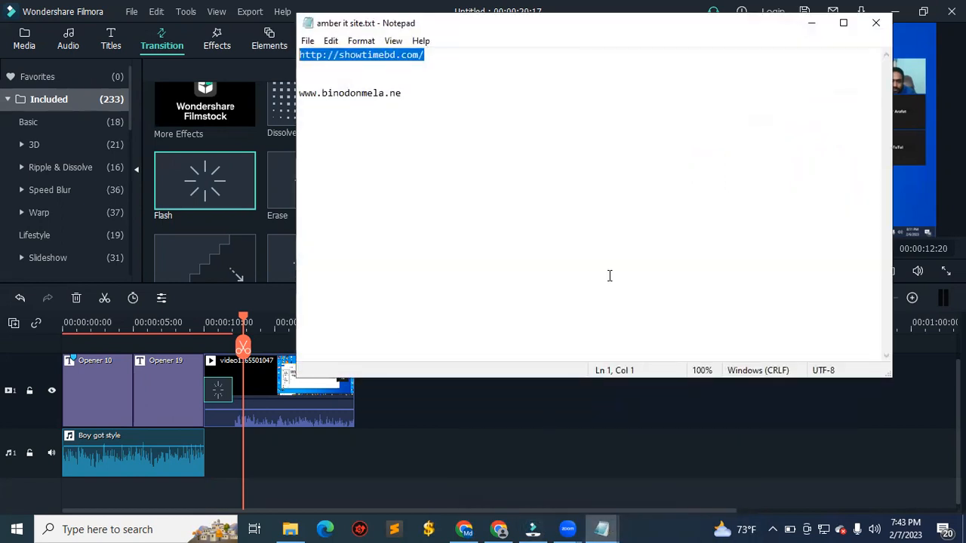
click(612, 174)
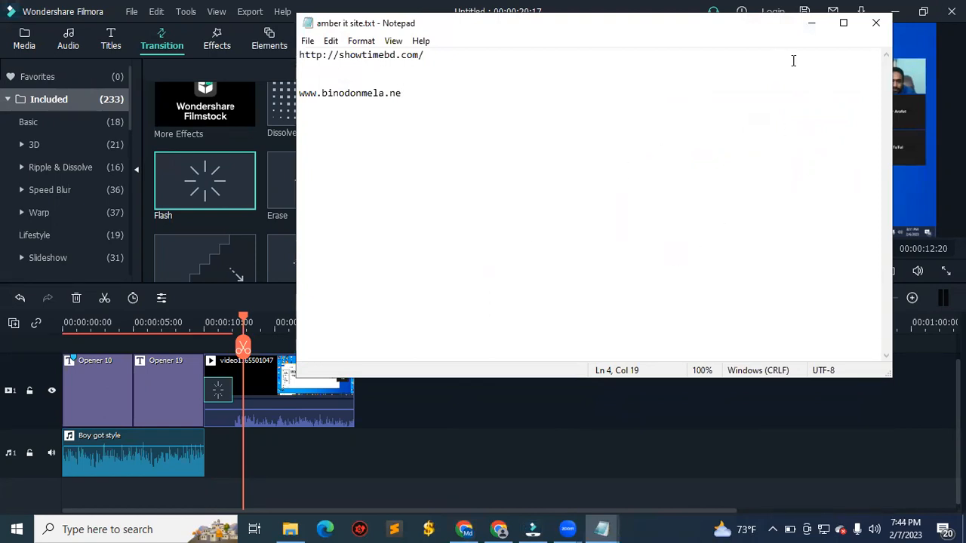
click(625, 198)
click(602, 529)
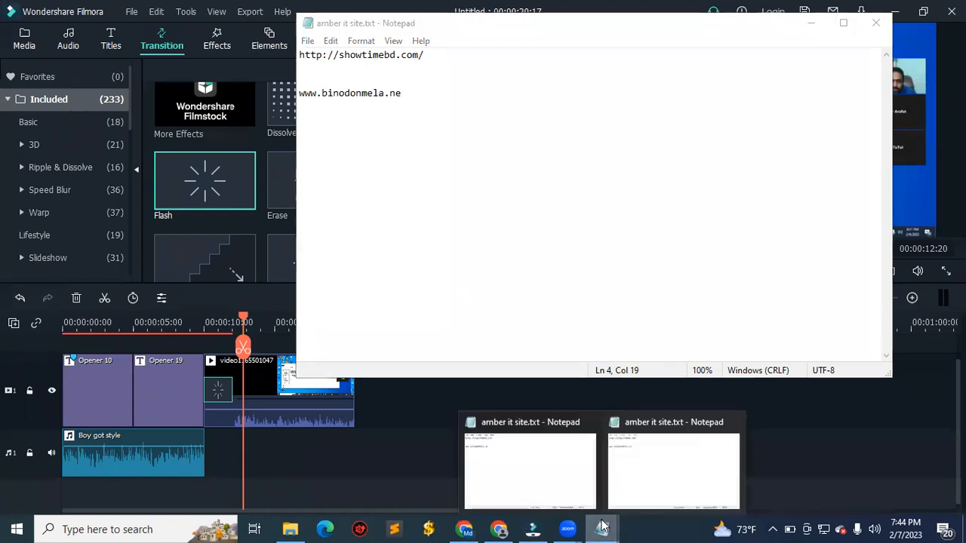
click(574, 474)
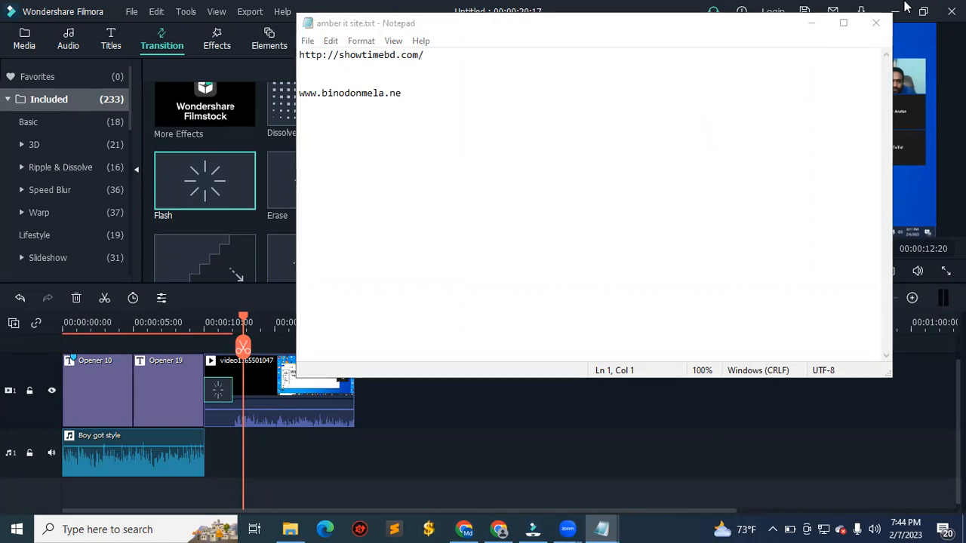
click(813, 24)
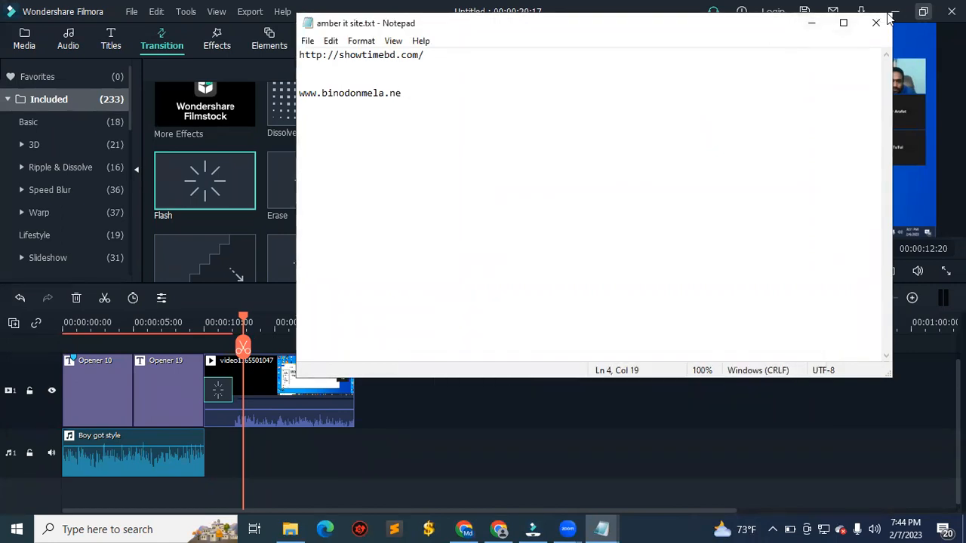
click(874, 22)
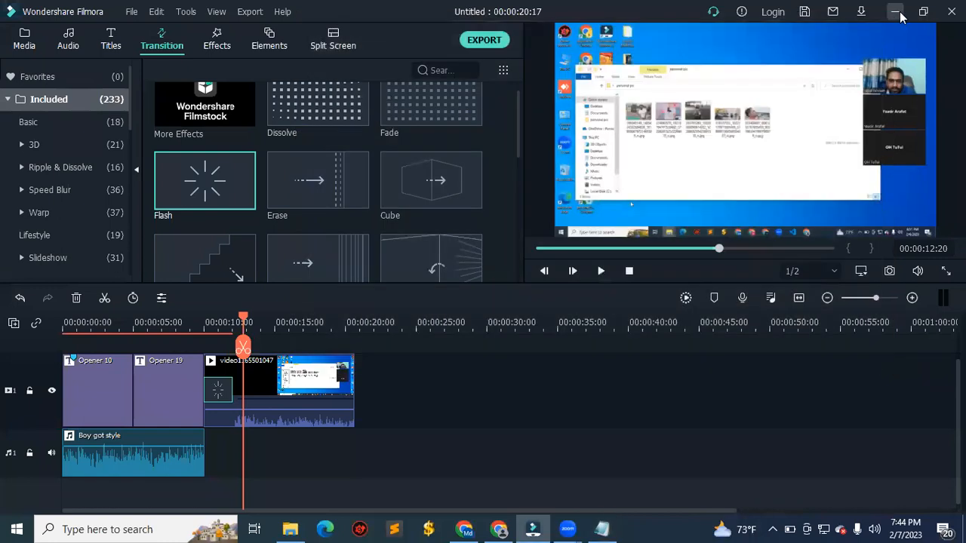
click(896, 12)
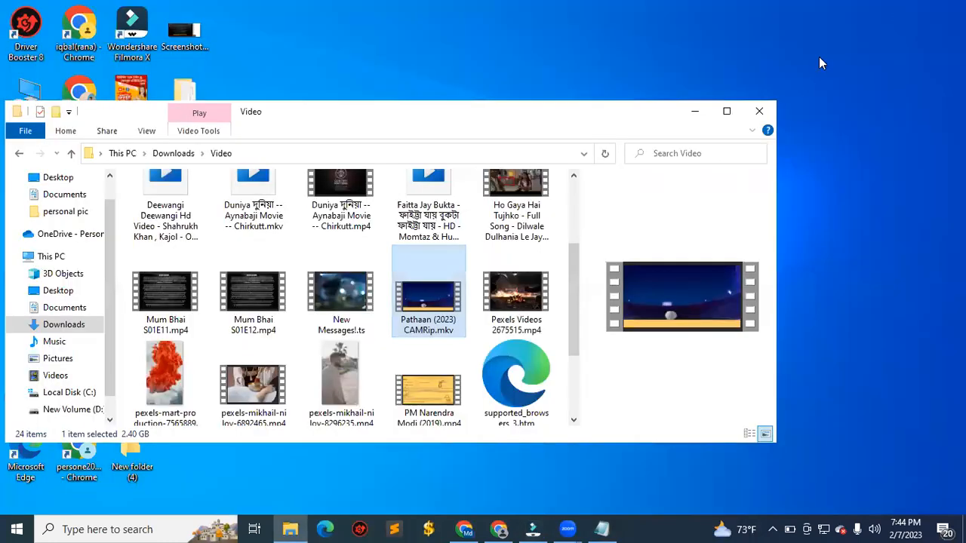
click(696, 113)
double_click(186, 251)
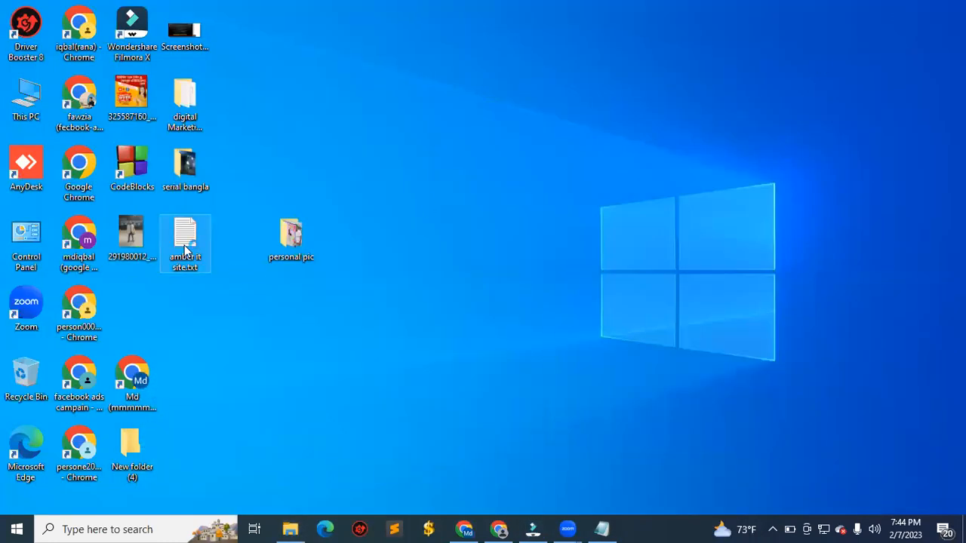
drag(441, 61, 287, 35)
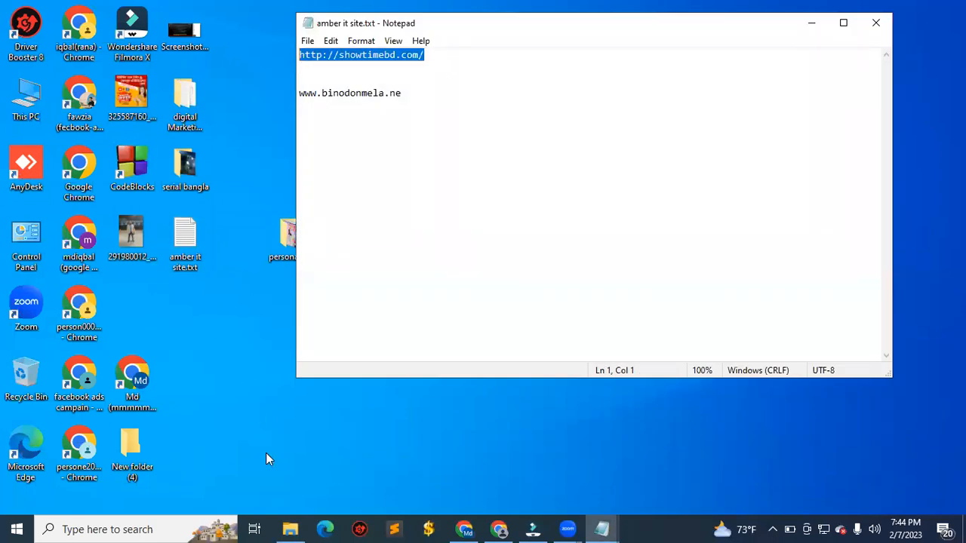
Switch to Chrome and open the Pathaan (2023) HDTC movie page from the Bollywood Movies list on showtimebd.com.
click(498, 529)
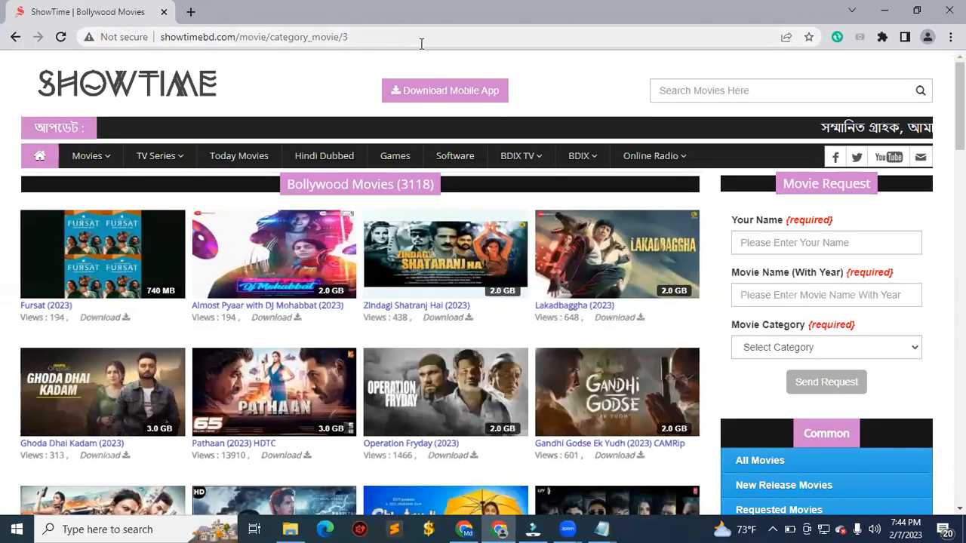
click(421, 43)
mouse_move(960, 106)
mouse_down()
mouse_move(960, 224)
mouse_move(960, 110)
mouse_up()
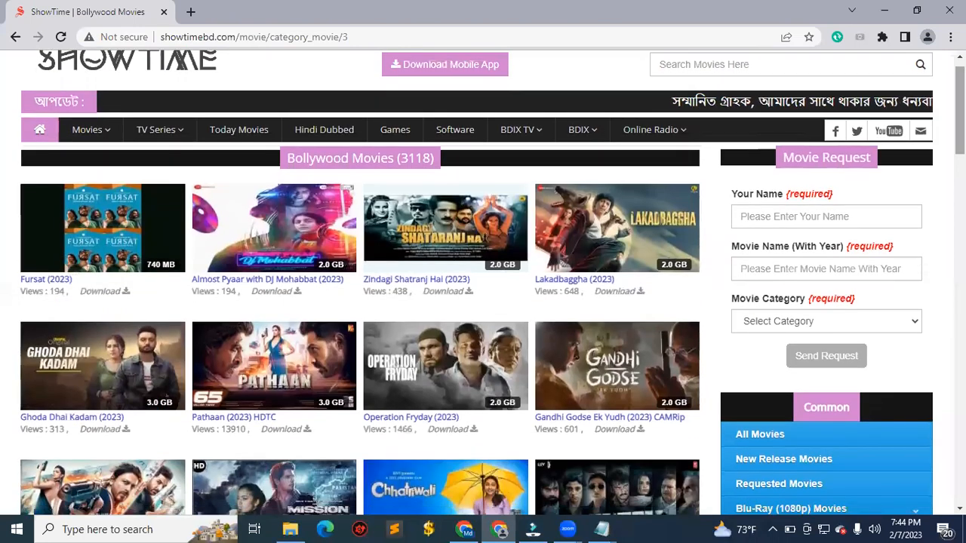
click(82, 140)
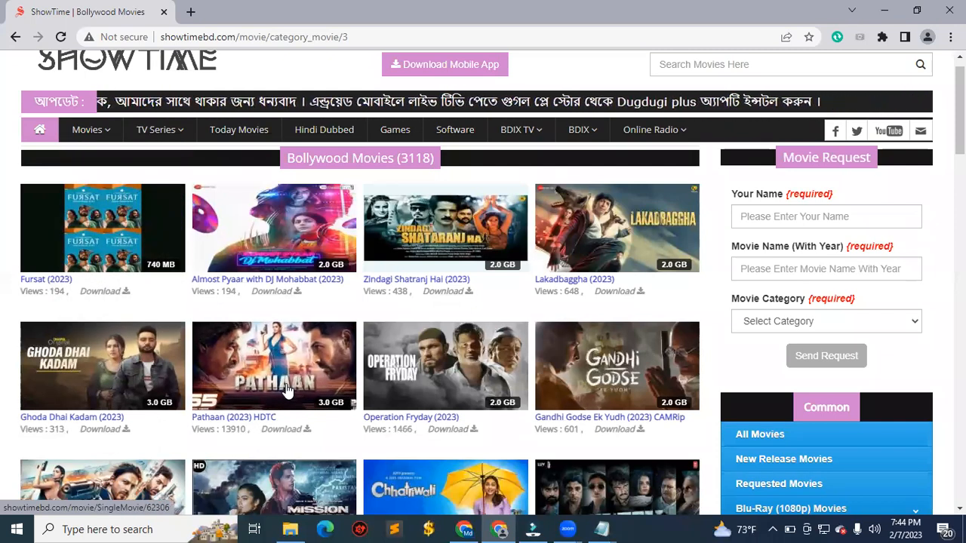
click(287, 389)
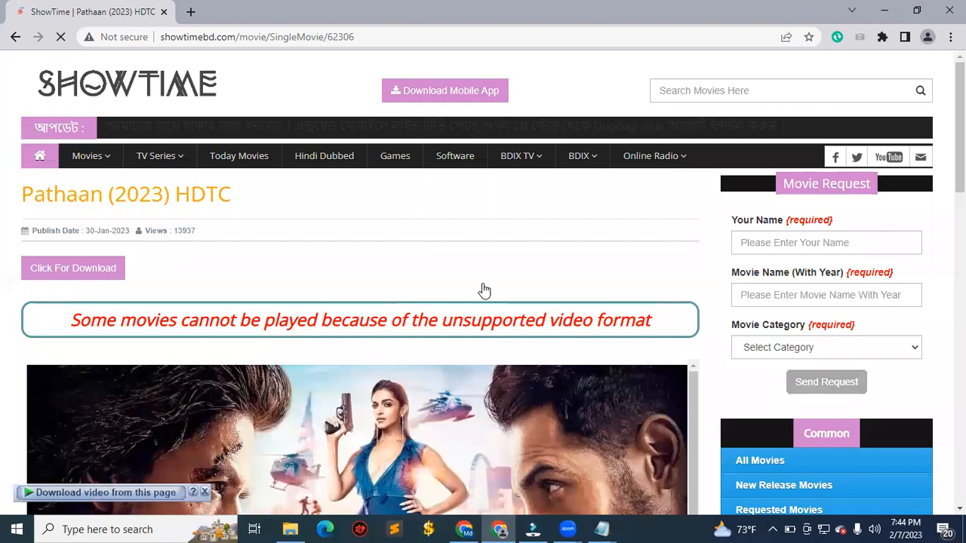
scroll(483, 287, down, 3)
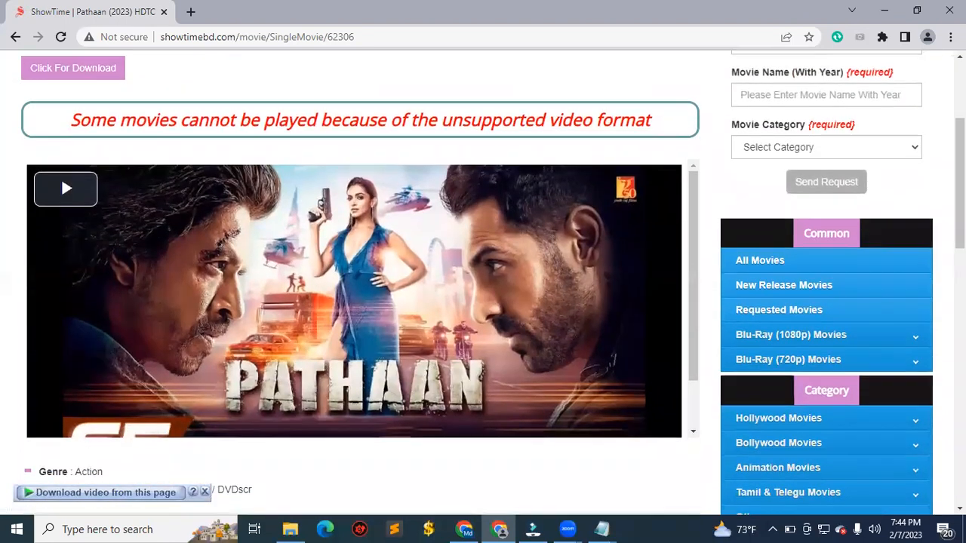